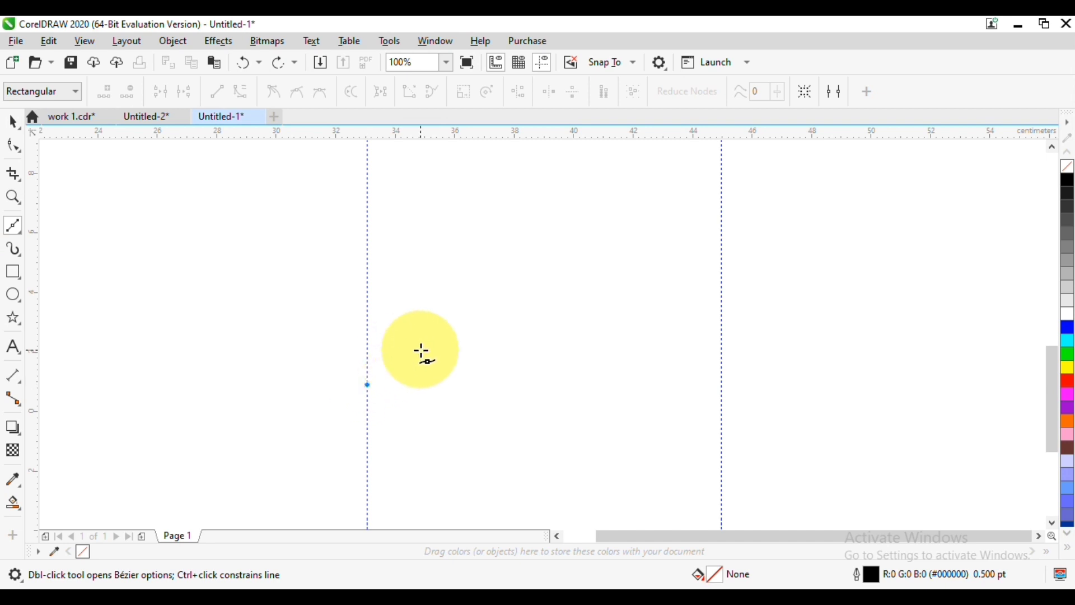
- Draw a closed six-node slanted band with the Bézier tool, rising from the left vertical guideline to the right one
click(426, 365)
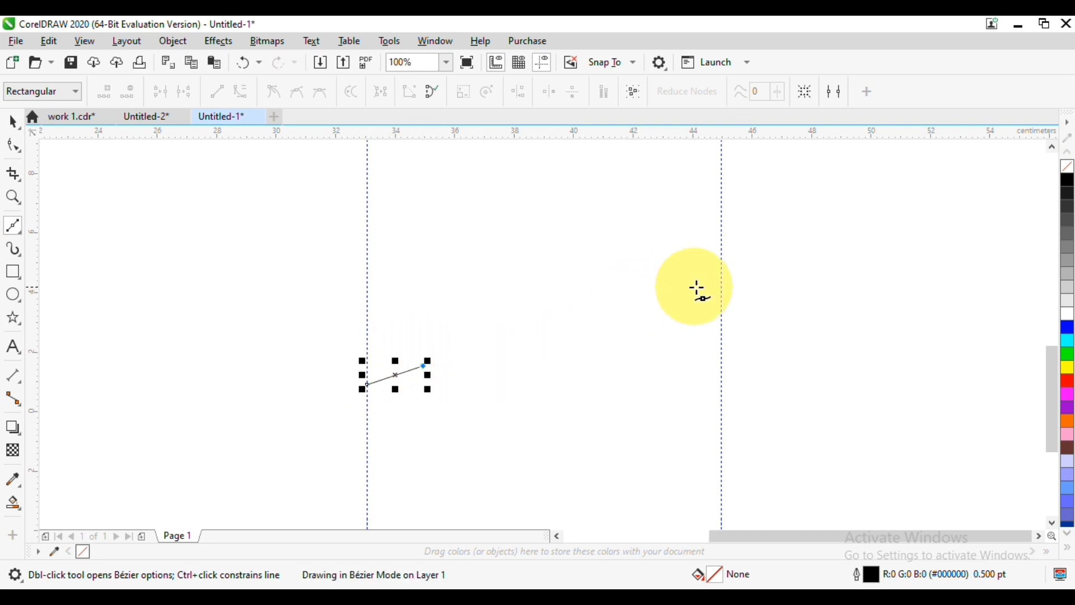
key(space)
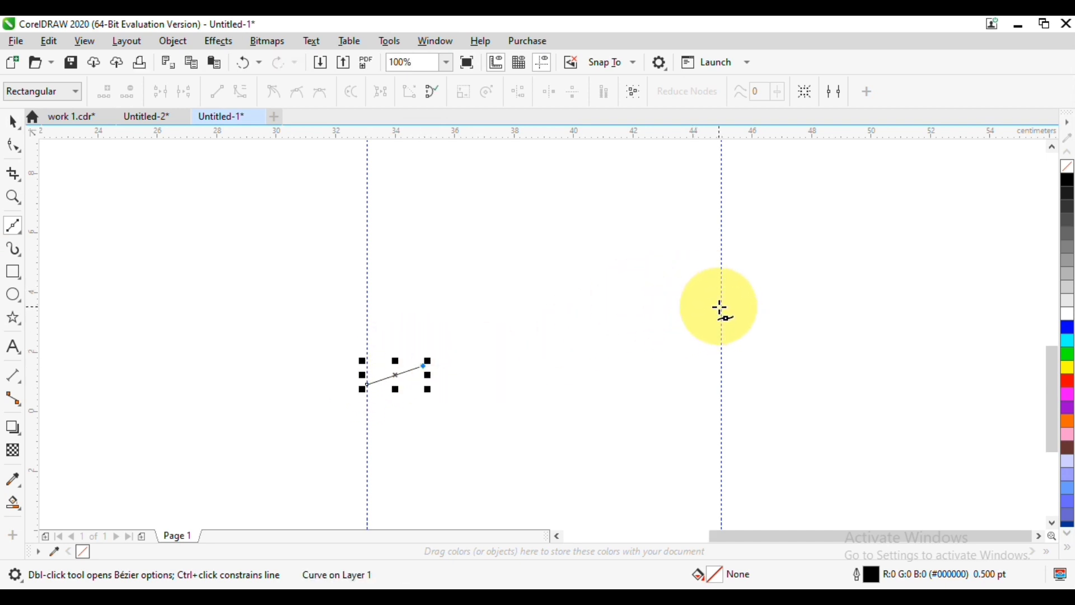
click(721, 306)
click(723, 253)
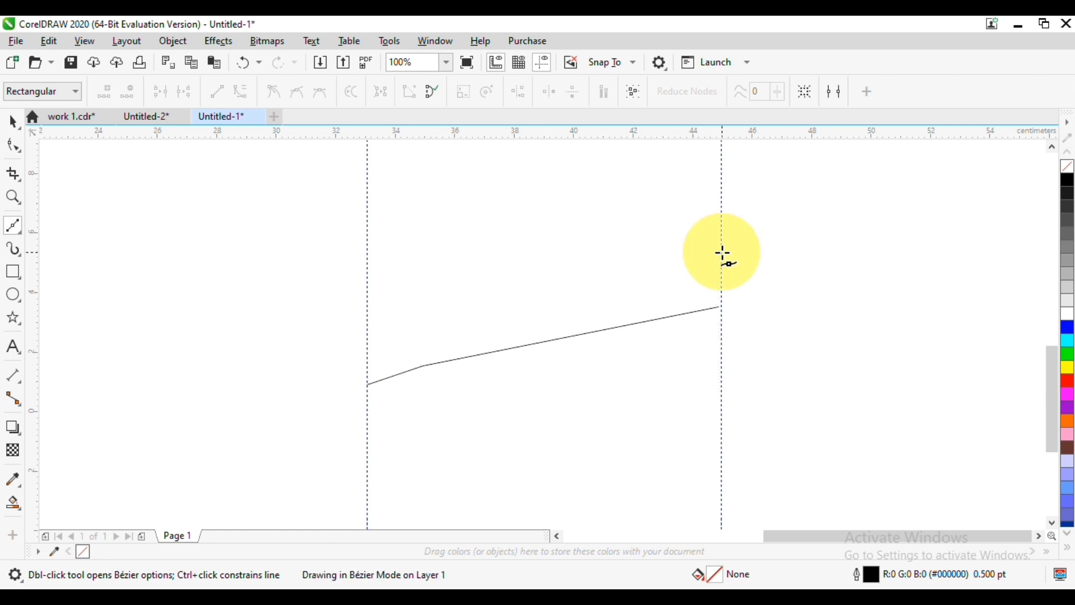
key(space)
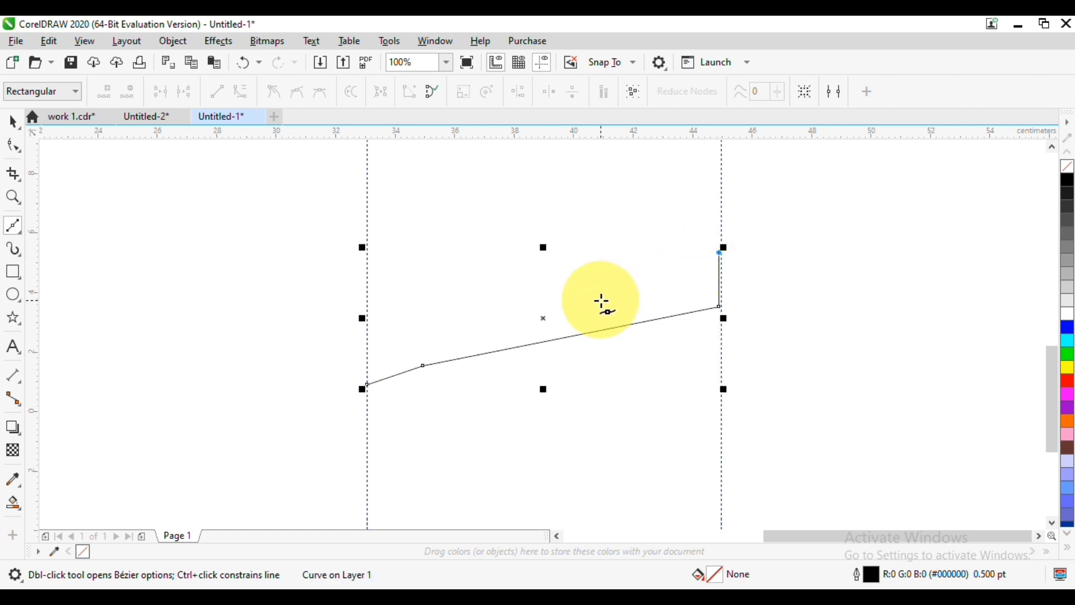
click(660, 270)
key(space)
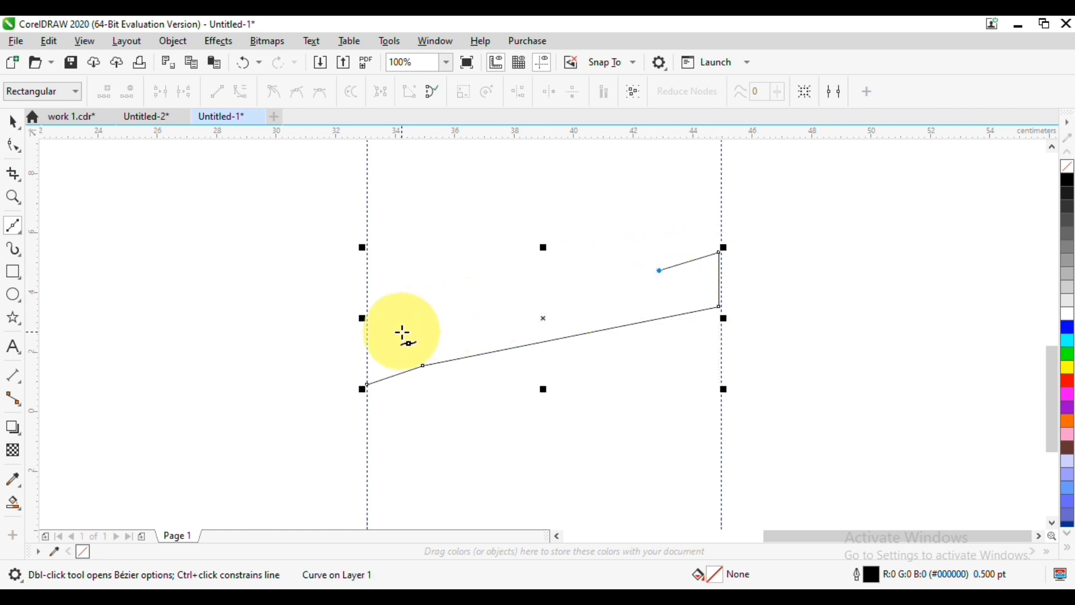
click(367, 342)
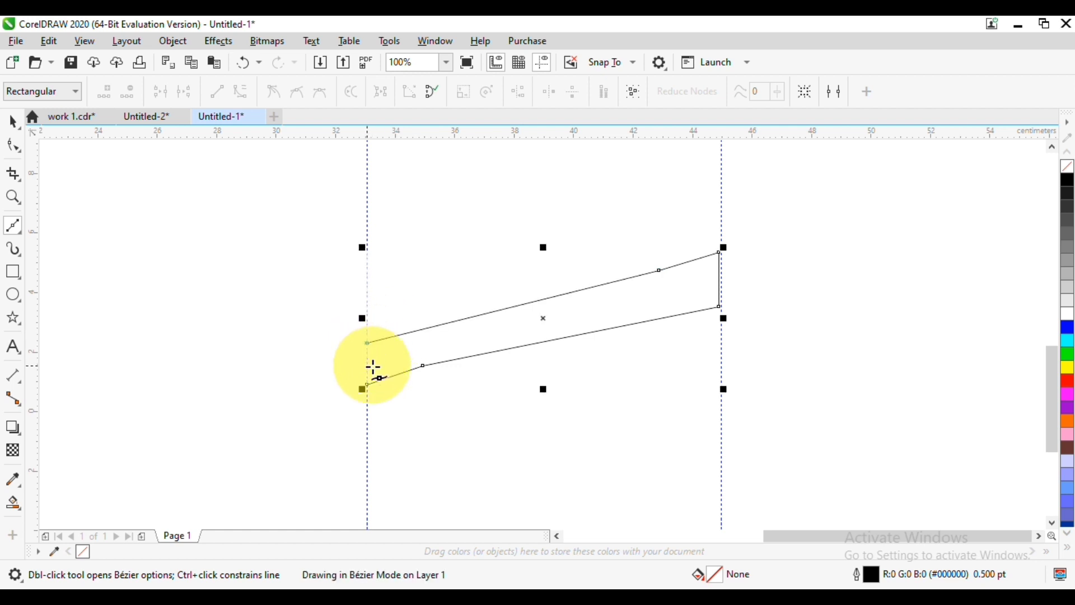
key(space)
click(367, 386)
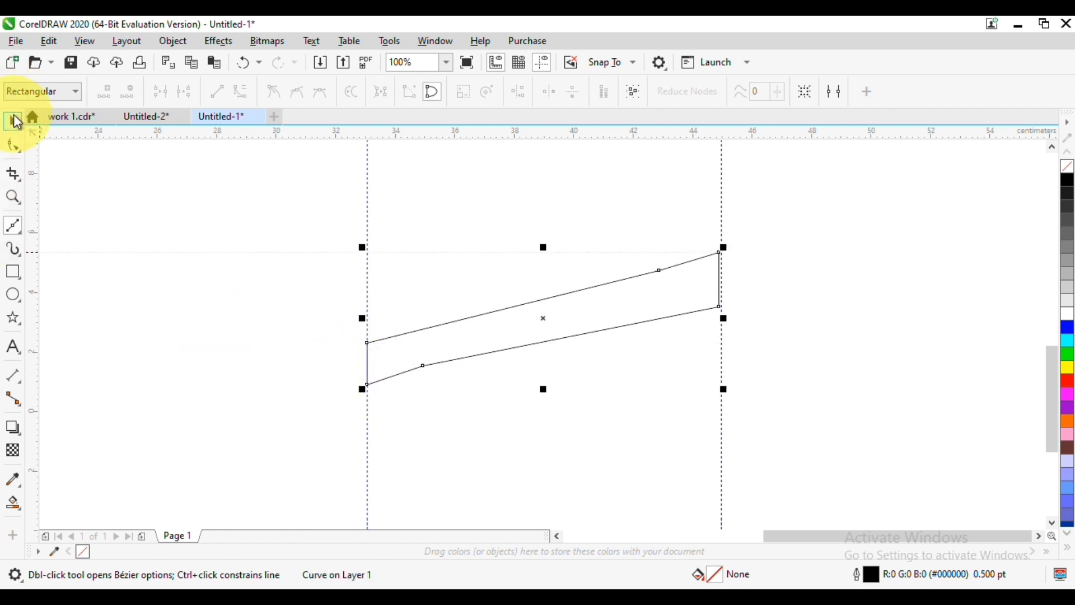
- Select all nodes of the slanted band and convert its straight segments to curves
click(13, 121)
key(F10)
drag(271, 221, 820, 398)
click(242, 91)
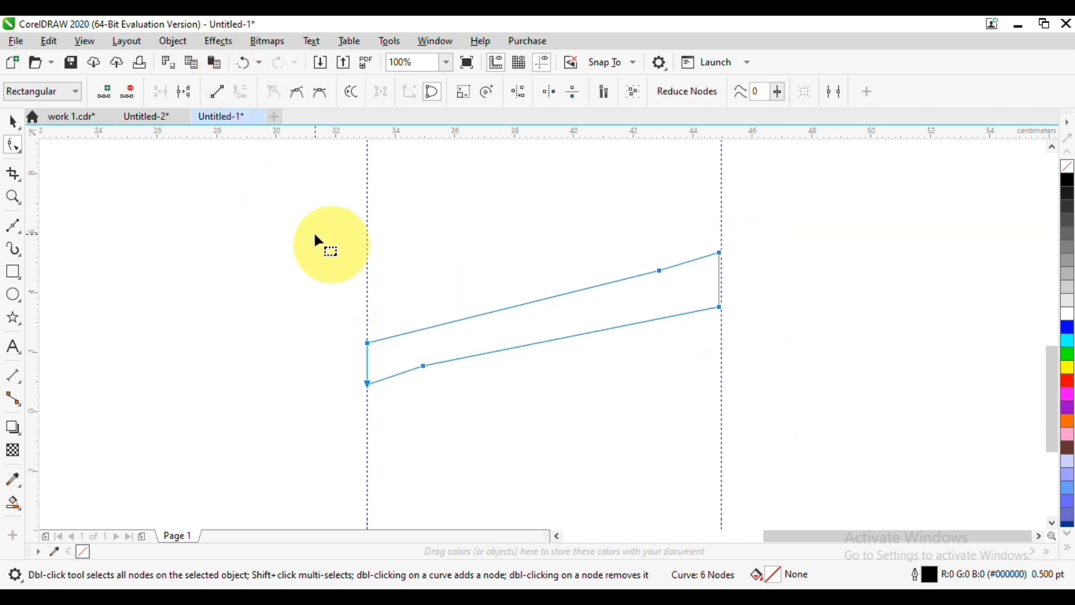
- Round the band's upper left corner by replacing the corner node with one farther along the upper edge
mouse_move(365, 342)
mouse_down()
mouse_move(371, 353)
mouse_move(350, 347)
mouse_move(370, 337)
mouse_up()
double_click(400, 332)
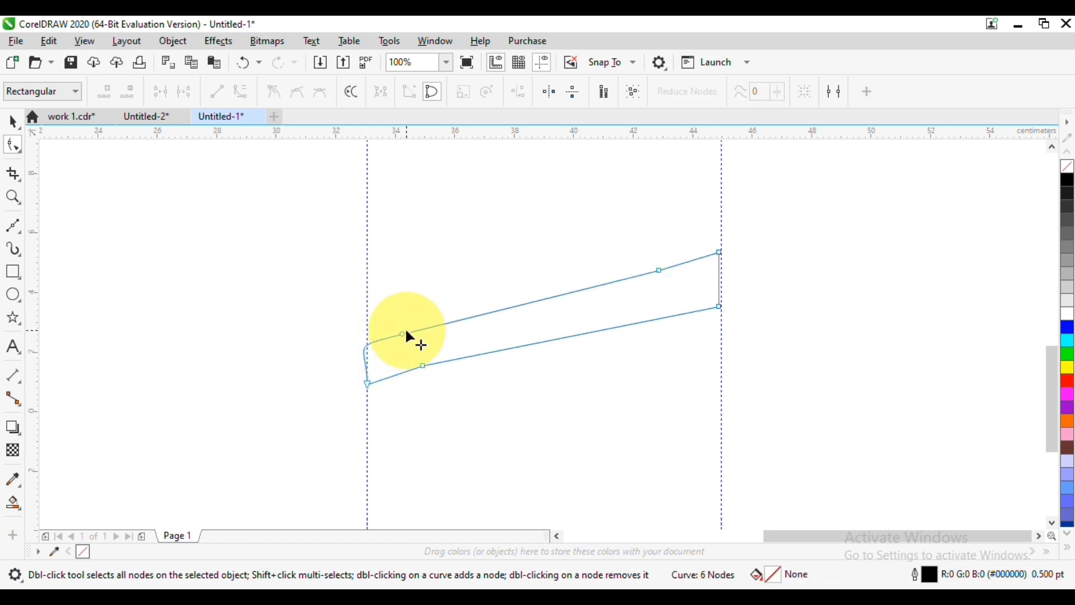
drag(401, 332, 427, 324)
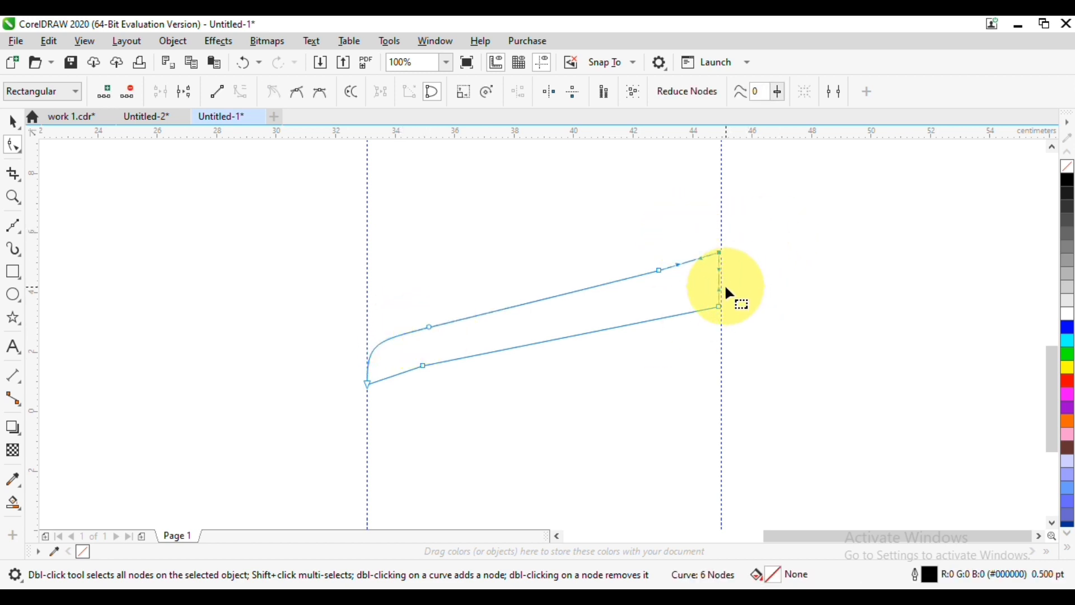
- Bulge the band's right end outward and round its lower right corner by replacing the corner node with one on the lower edge
drag(719, 273, 735, 303)
double_click(704, 309)
click(718, 306)
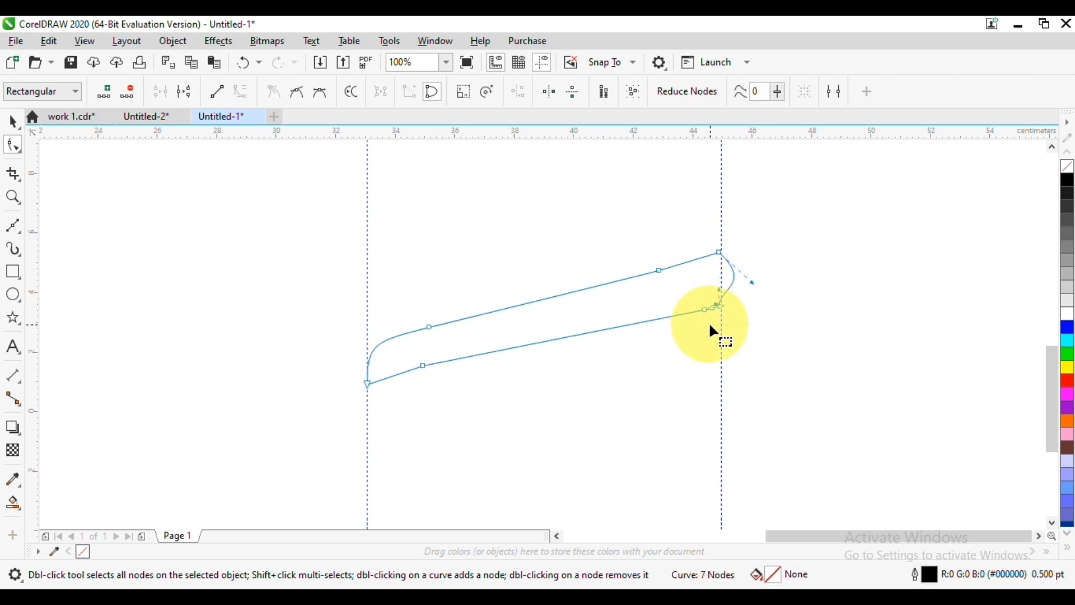
key(Delete)
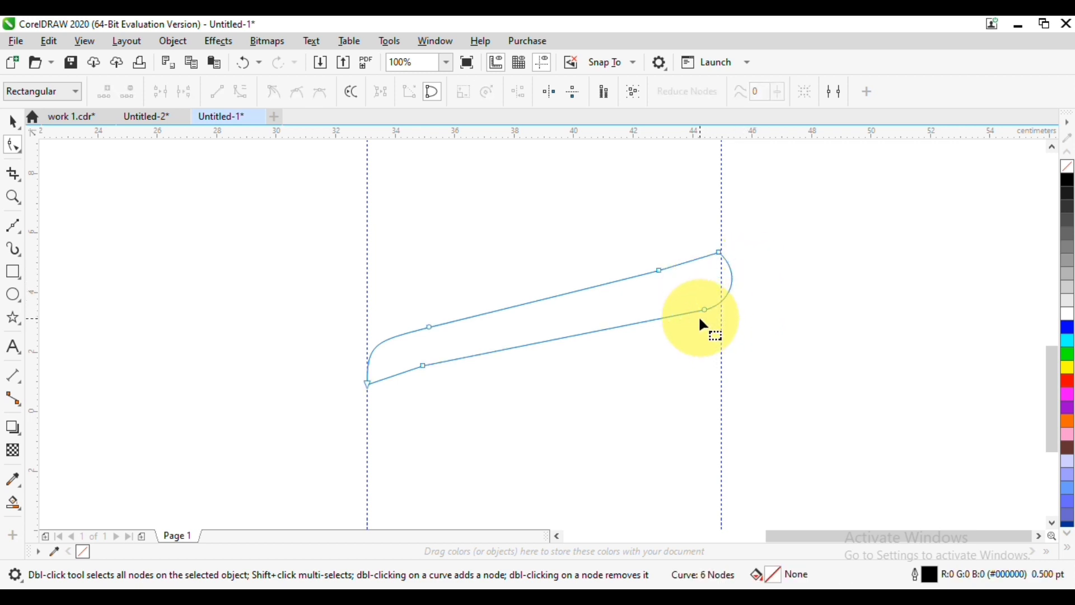
- Replace the lower edge's left node, lower the bottom left tip slightly, and bend the lower edge smoothly into that tip
double_click(423, 365)
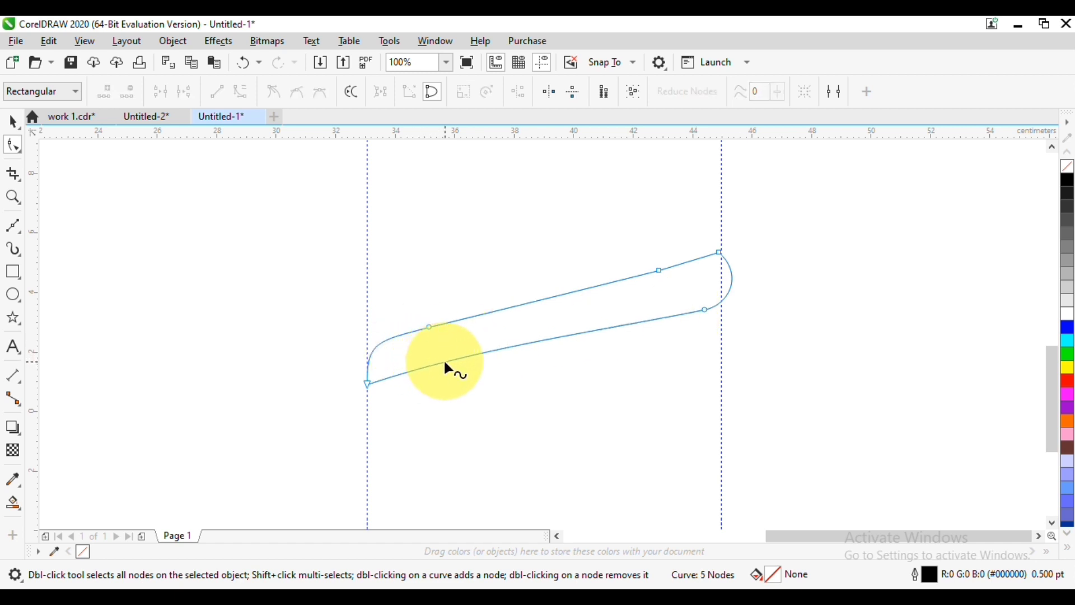
double_click(445, 363)
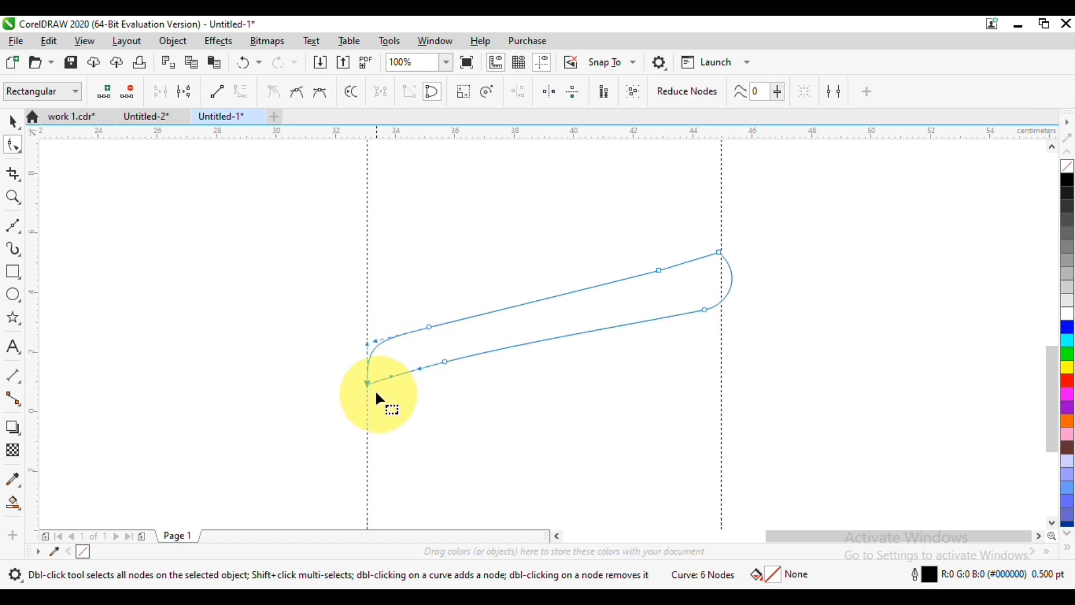
drag(367, 383, 367, 393)
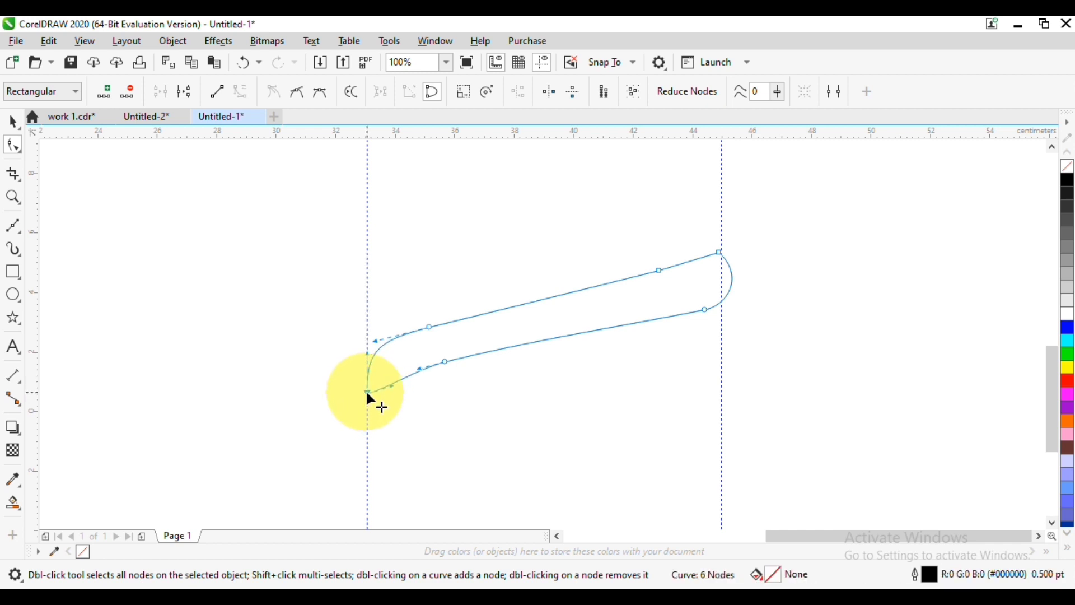
drag(429, 347, 462, 359)
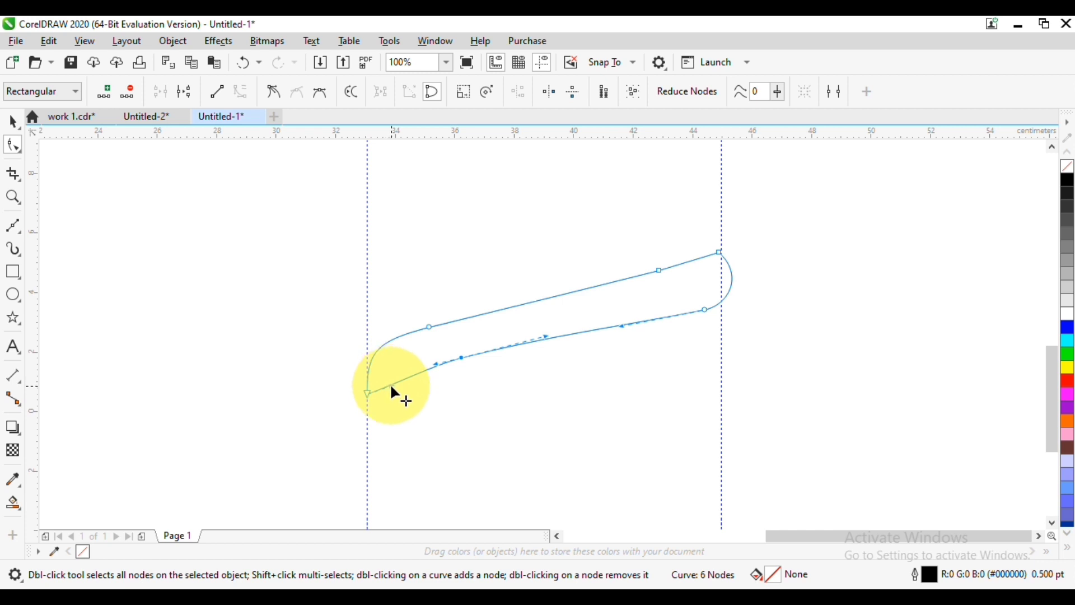
drag(390, 386, 393, 374)
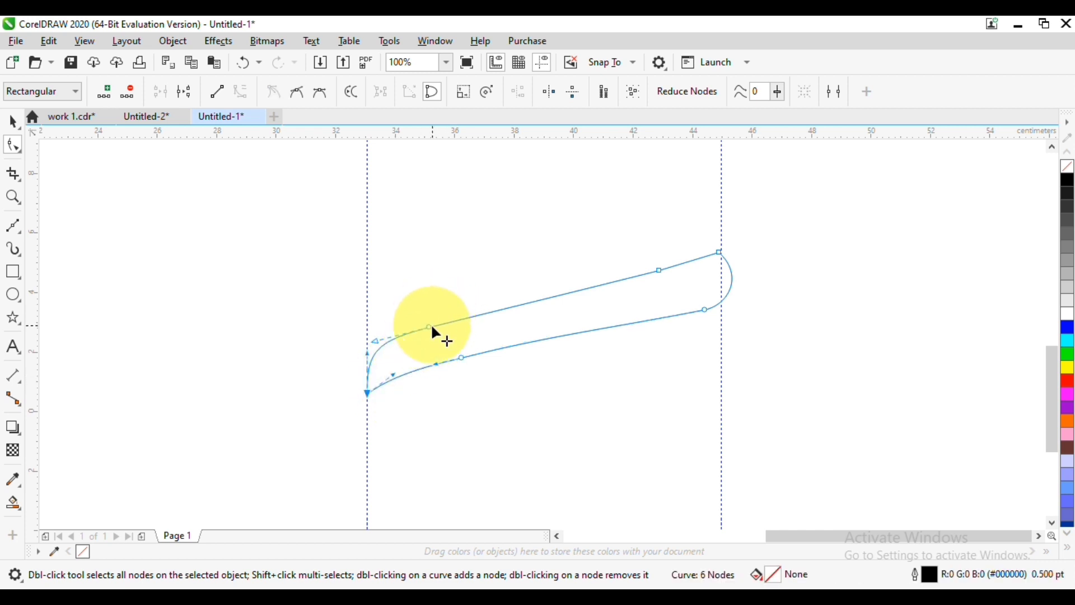
- Reshape the upper edge near the right end so it sweeps up in a smooth curve to the pointed tip
click(426, 325)
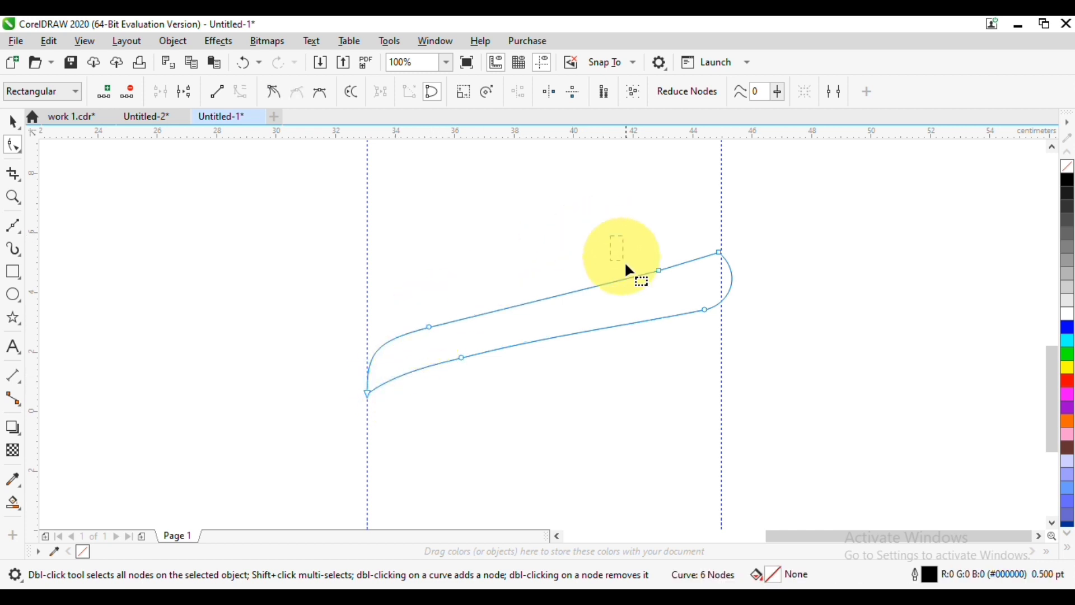
mouse_move(659, 270)
mouse_down()
mouse_move(715, 267)
mouse_move(660, 291)
mouse_up()
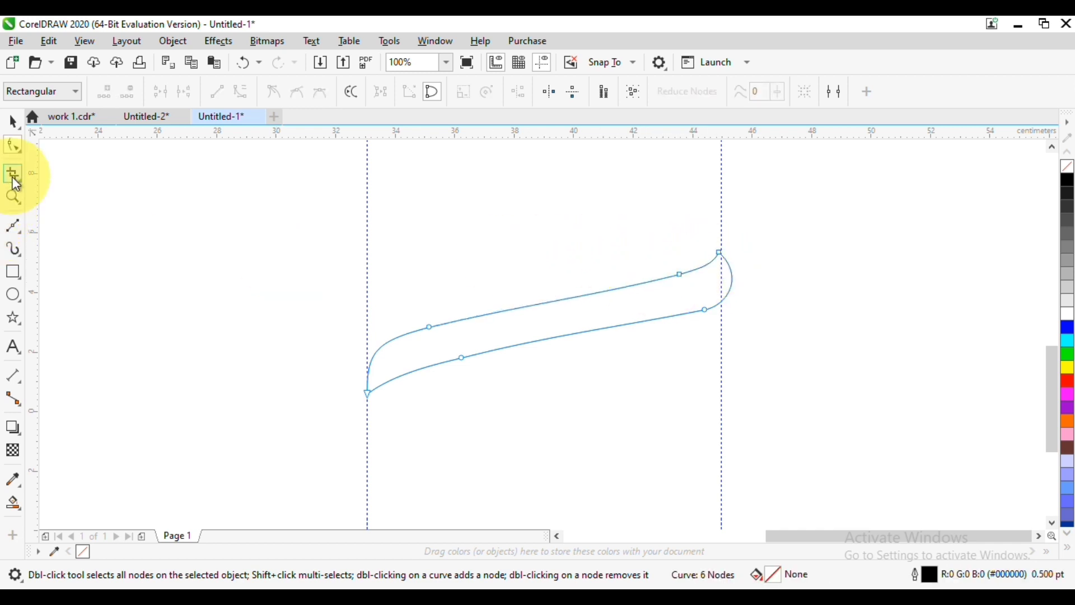
click(12, 121)
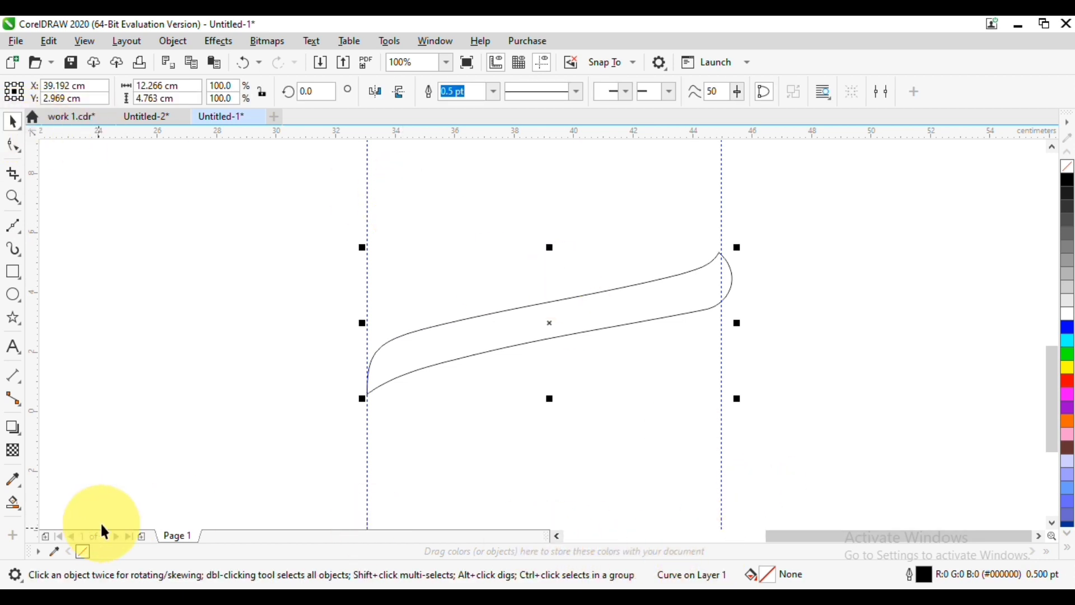
- Apply a fountain fill to the band using the golden-brown striped gradient preset
double_click(768, 575)
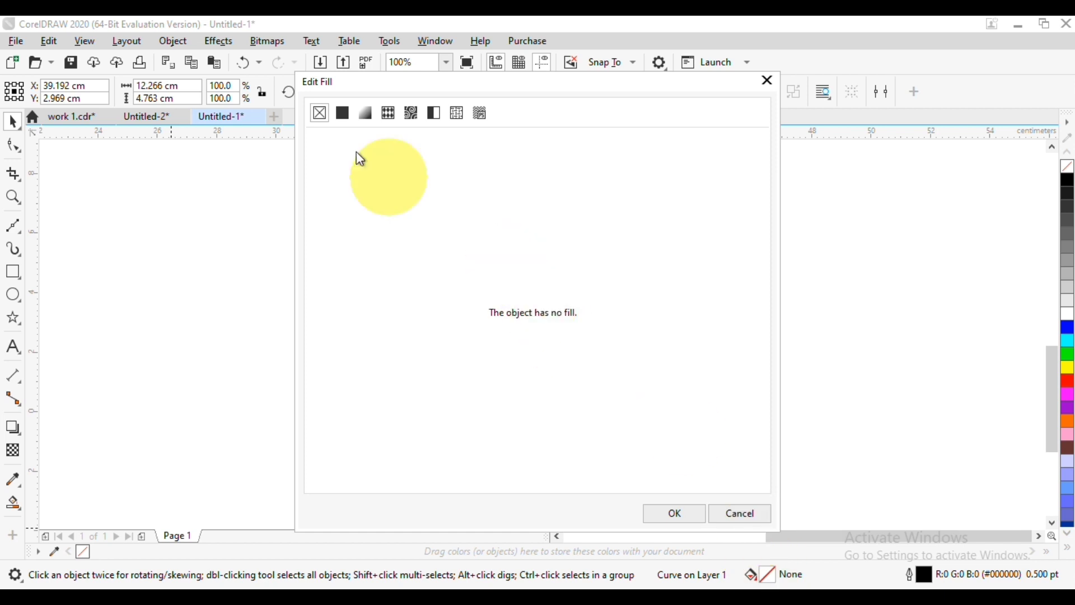
click(367, 113)
drag(384, 82, 757, 96)
click(731, 196)
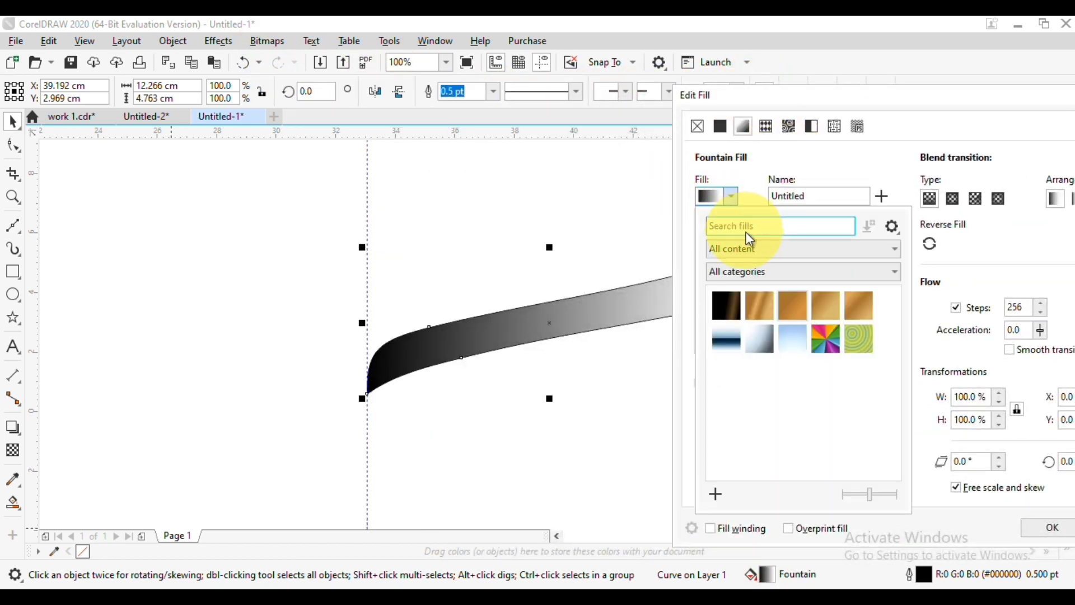
click(756, 304)
click(974, 485)
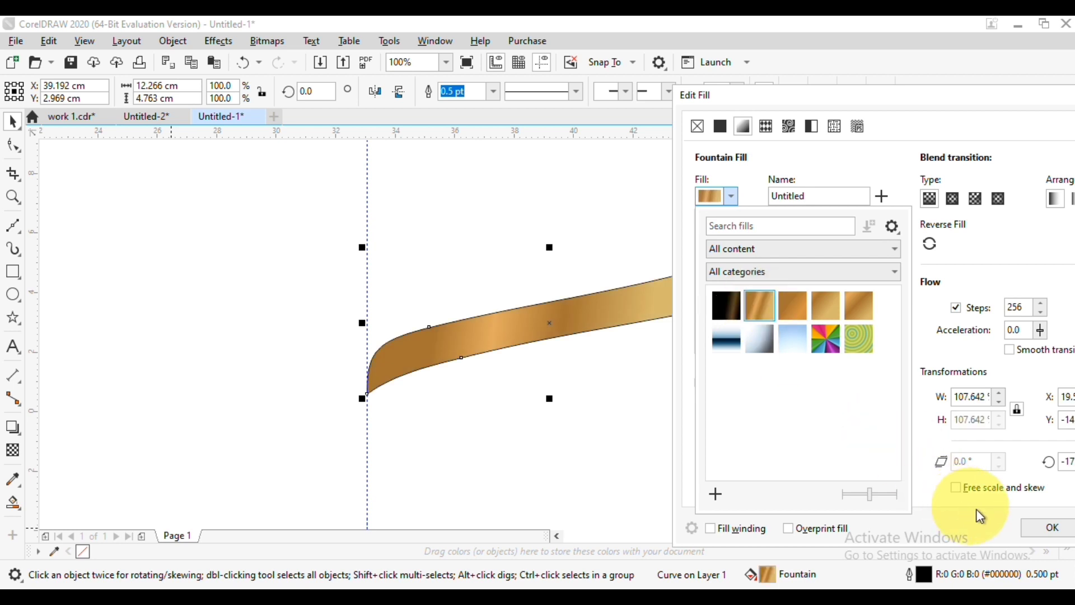
click(1042, 526)
click(1042, 525)
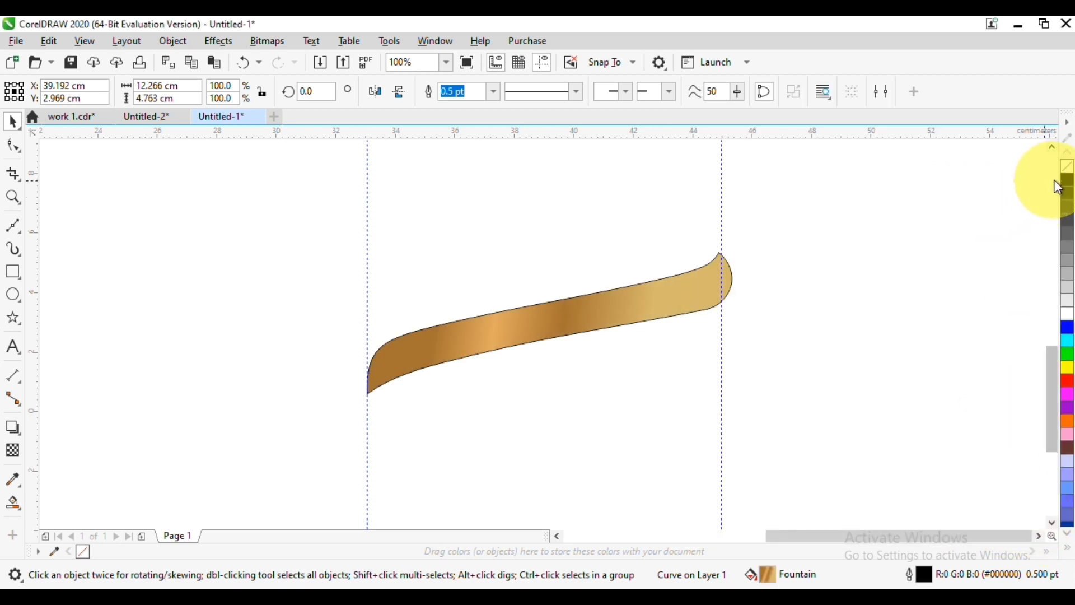
right_click(1066, 167)
key(ctrl+z)
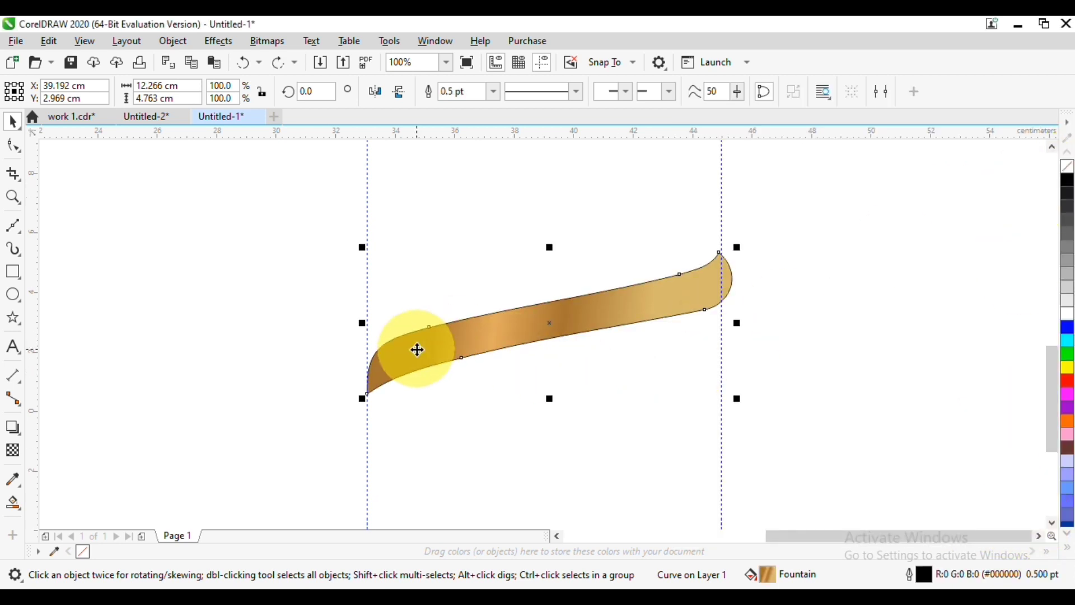
- Draw a closed five-node horizontal band below the gold one with the Bézier tool, slanting its left end from the gold band's bottom left tip
click(11, 232)
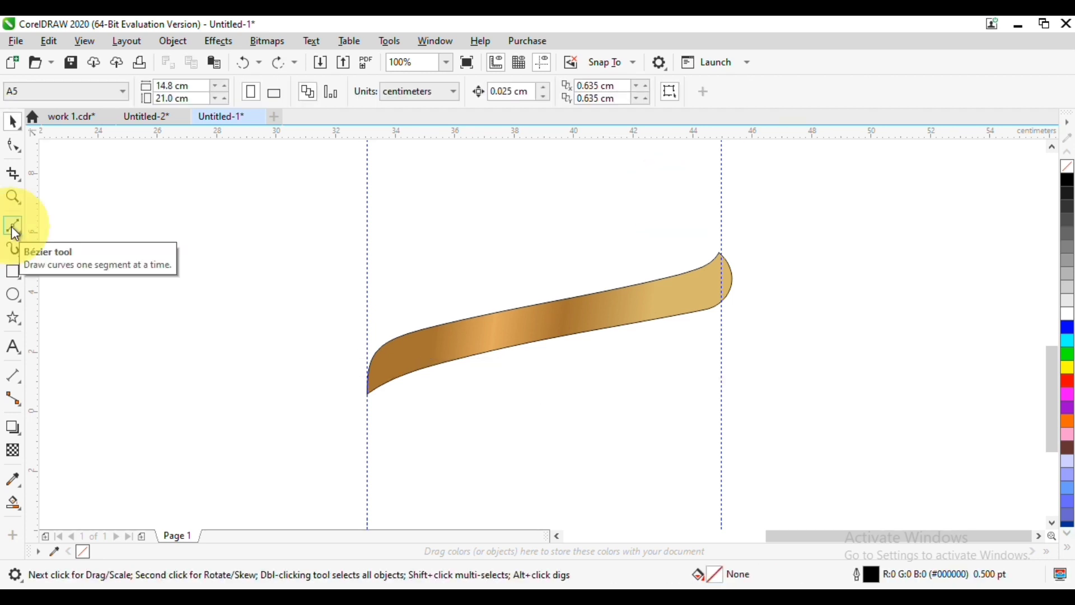
click(12, 226)
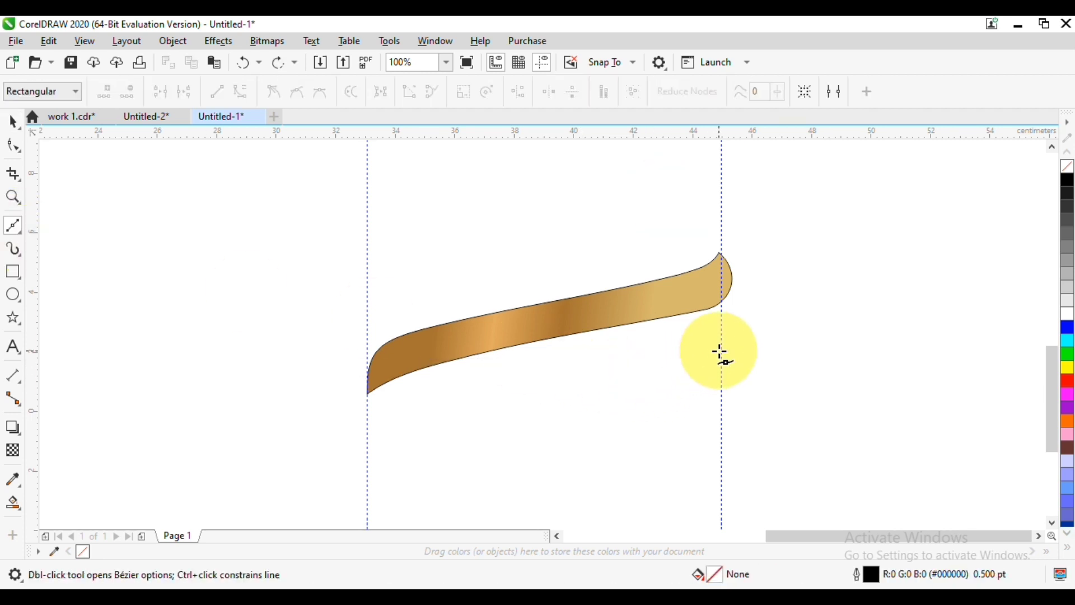
click(720, 348)
click(720, 396)
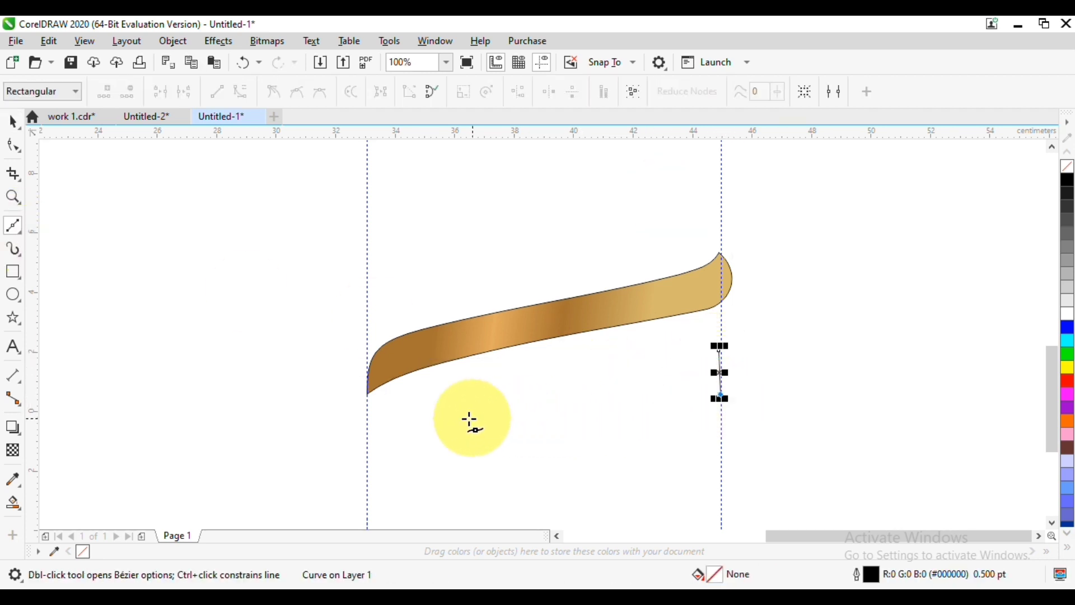
click(645, 396)
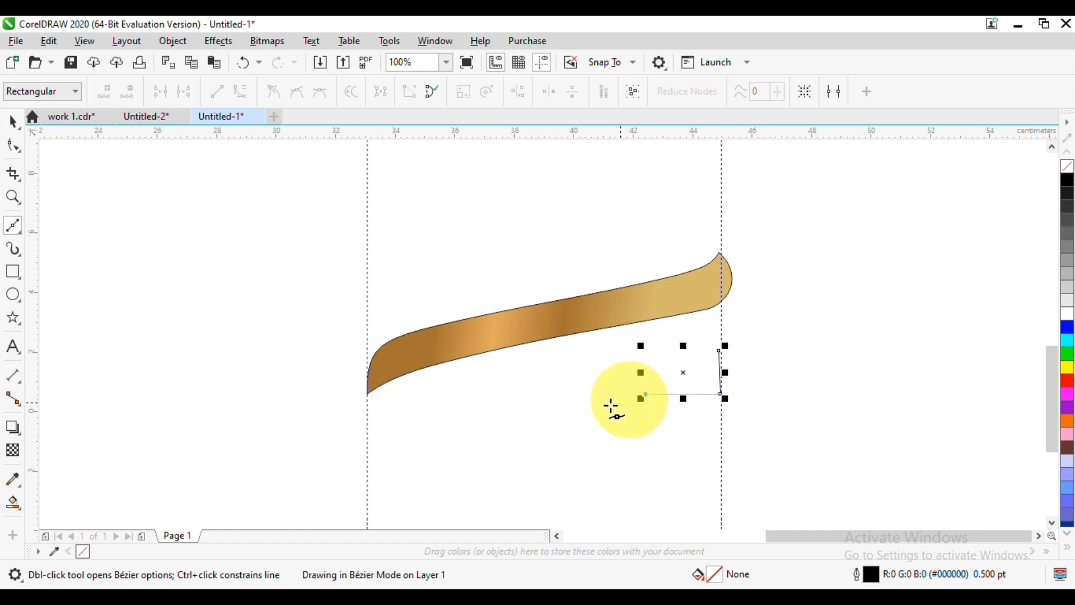
drag(367, 395, 407, 352)
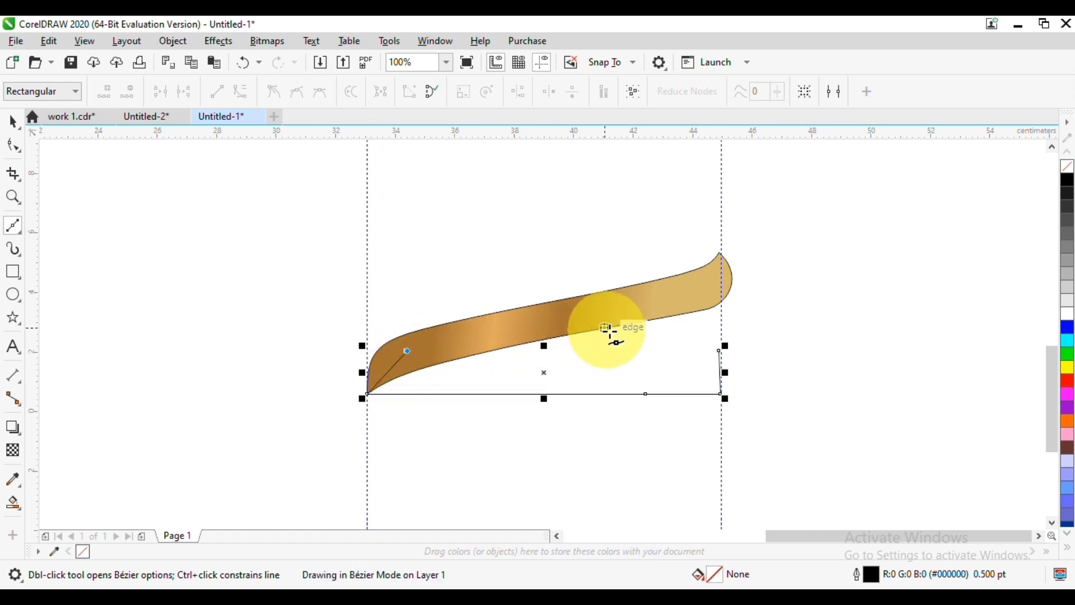
click(719, 351)
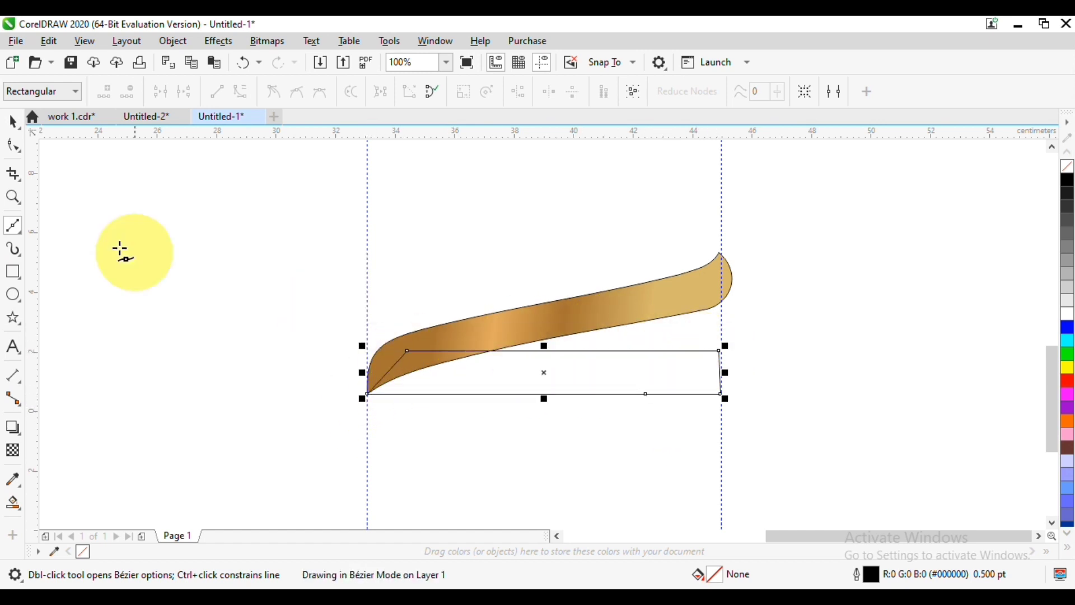
- Select all nodes of the new horizontal band and convert its straight segments to curves
click(12, 120)
key(F10)
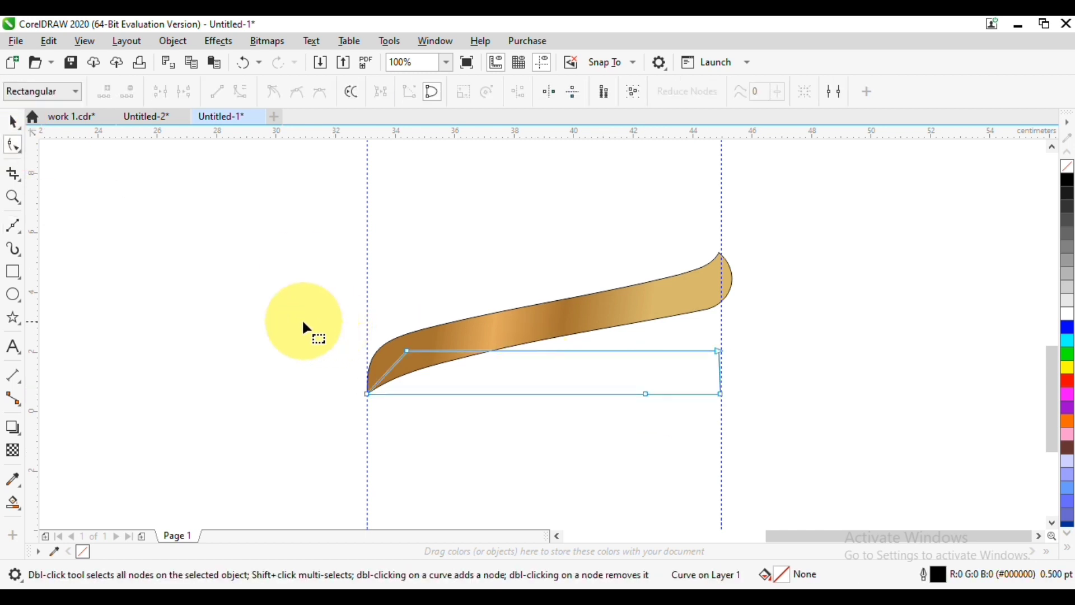
click(240, 92)
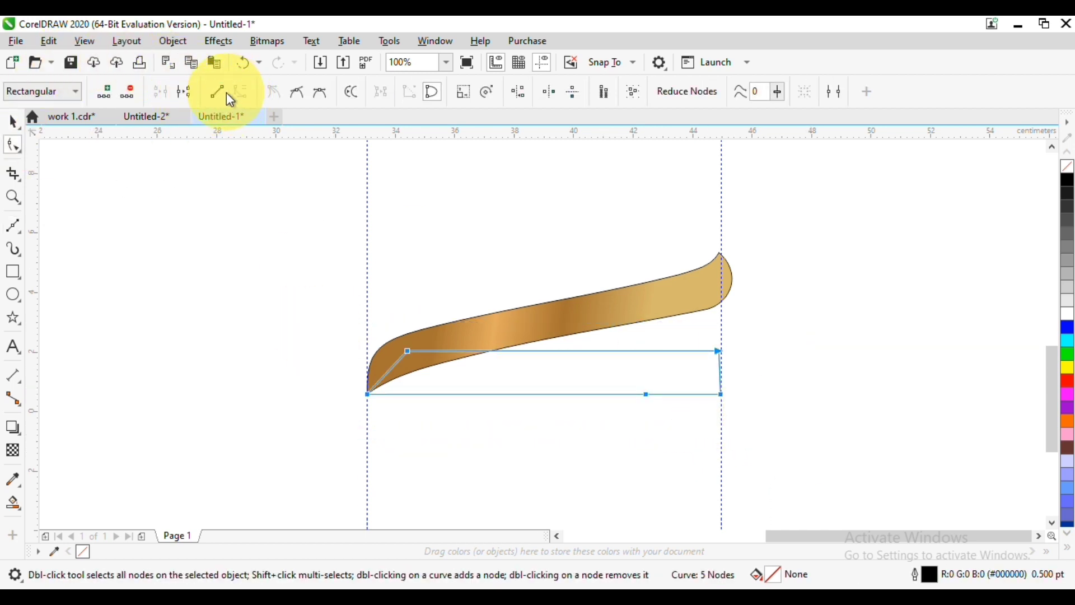
- Nudge the horizontal band's upper right node outward onto the right guideline
click(643, 393)
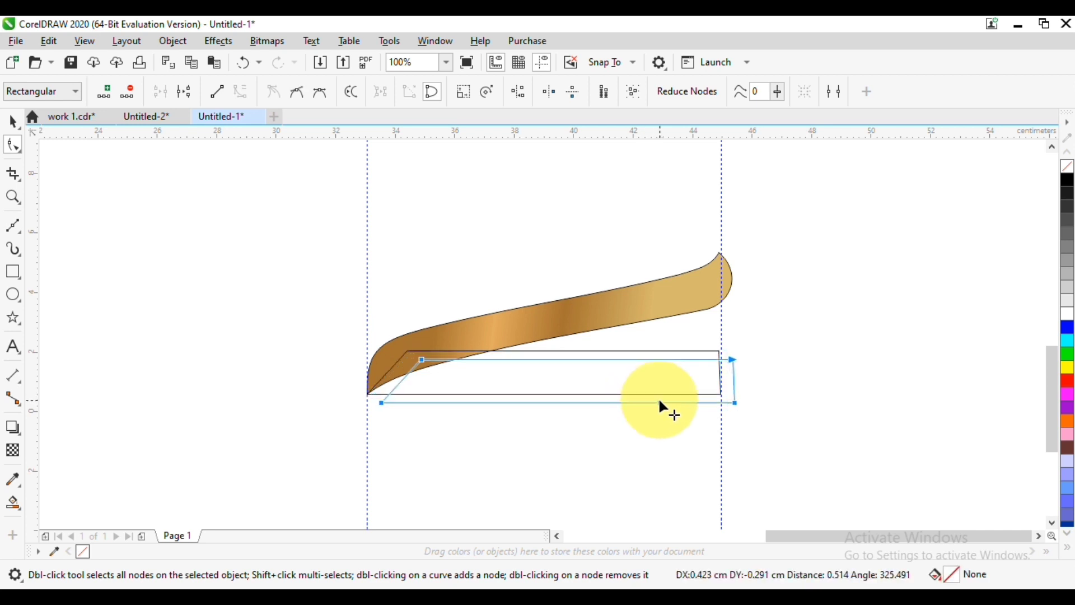
click(719, 350)
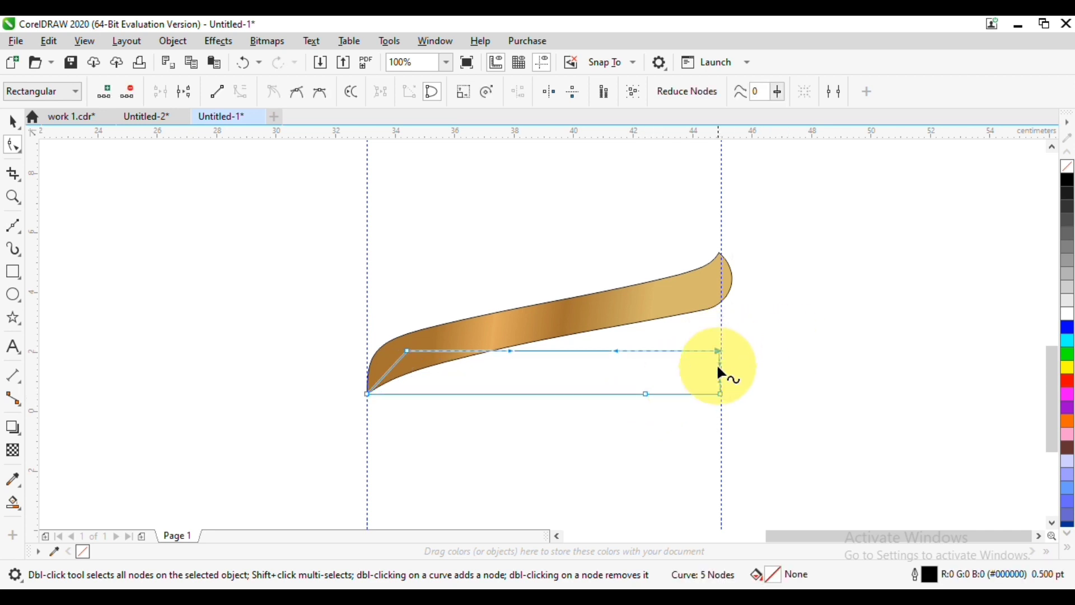
key(Right)
key(Right)
key(Right)
key(Right)
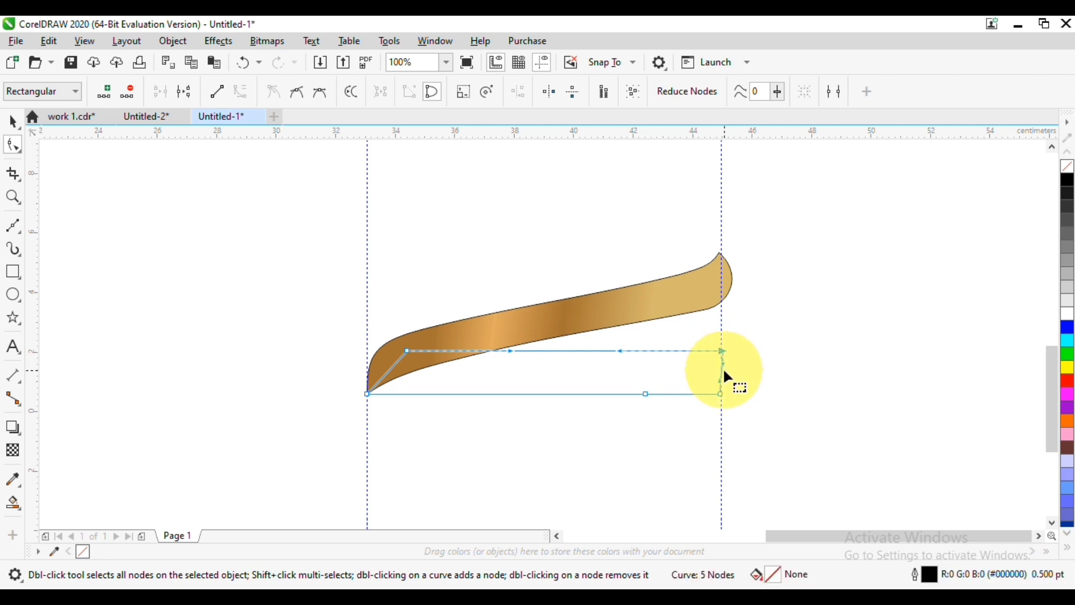
- Bow the band's right end outward and round its lower right corner by adding a node beside it and deleting the corner node
click(724, 368)
drag(728, 372, 726, 371)
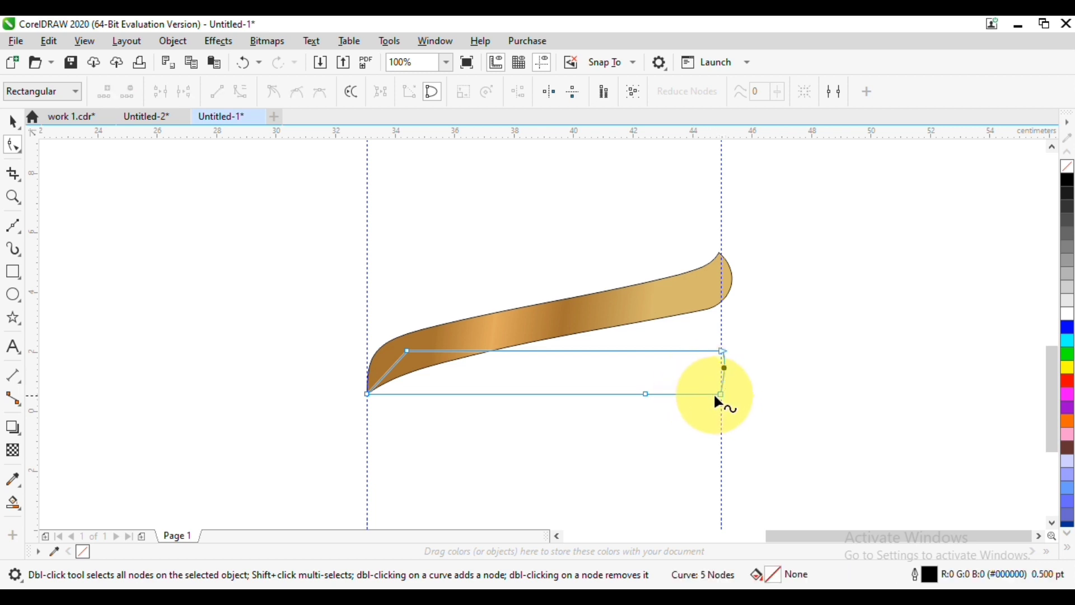
double_click(712, 396)
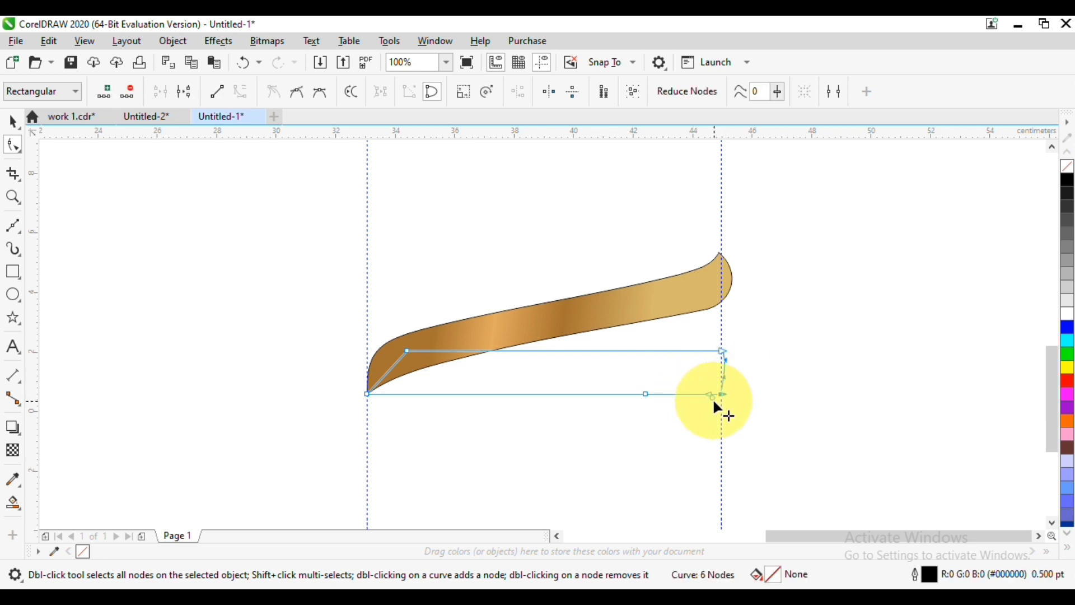
double_click(713, 398)
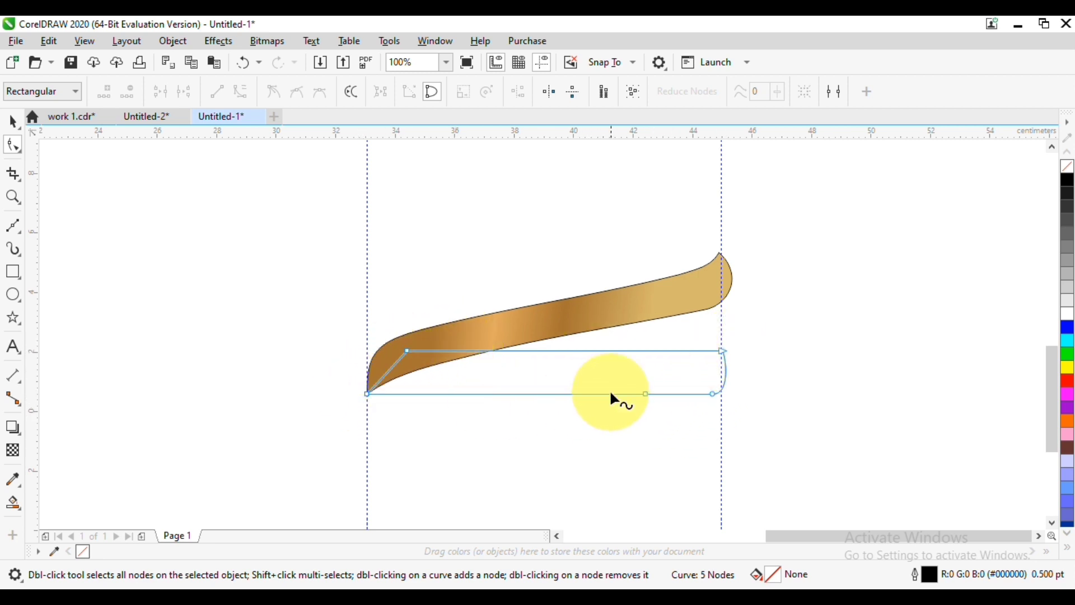
- Bend the band's lower and upper edges into gentle downward curves and round the lower edge near its left tip
drag(647, 402, 606, 407)
drag(678, 373, 689, 398)
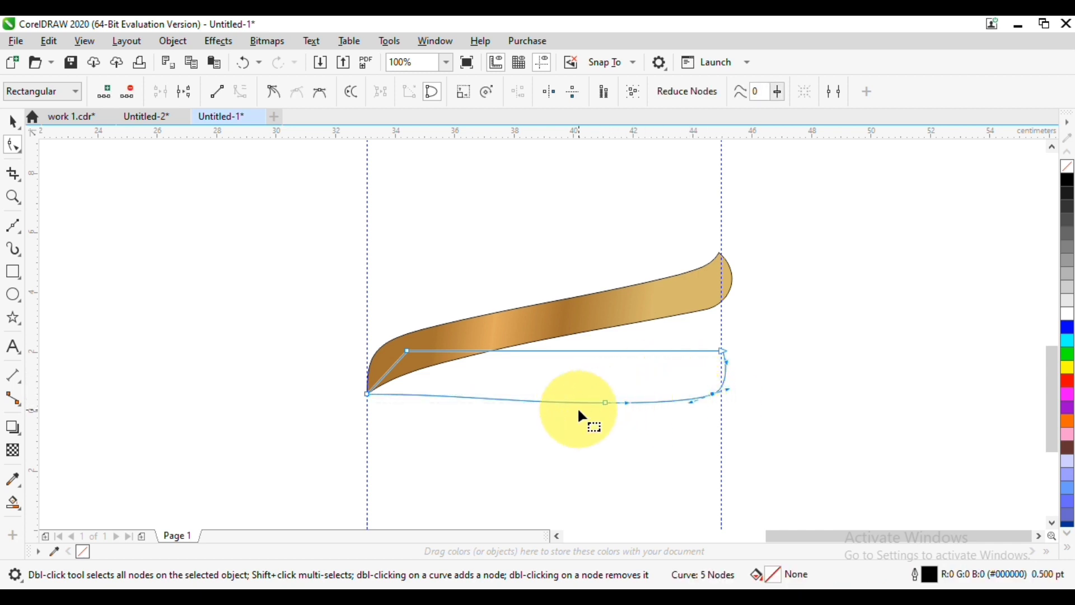
drag(533, 349, 519, 361)
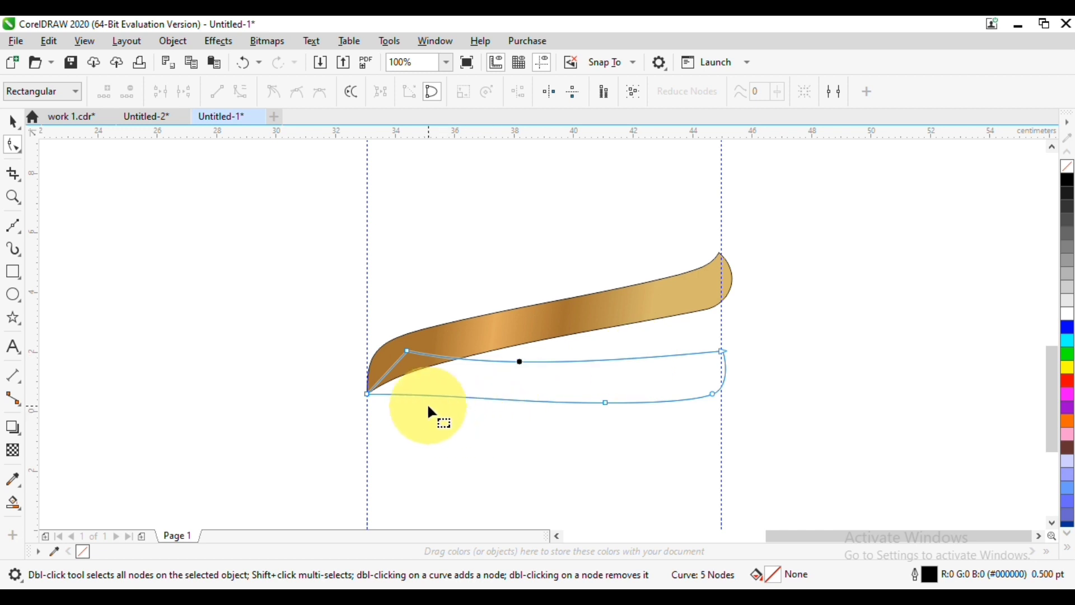
drag(421, 394, 381, 401)
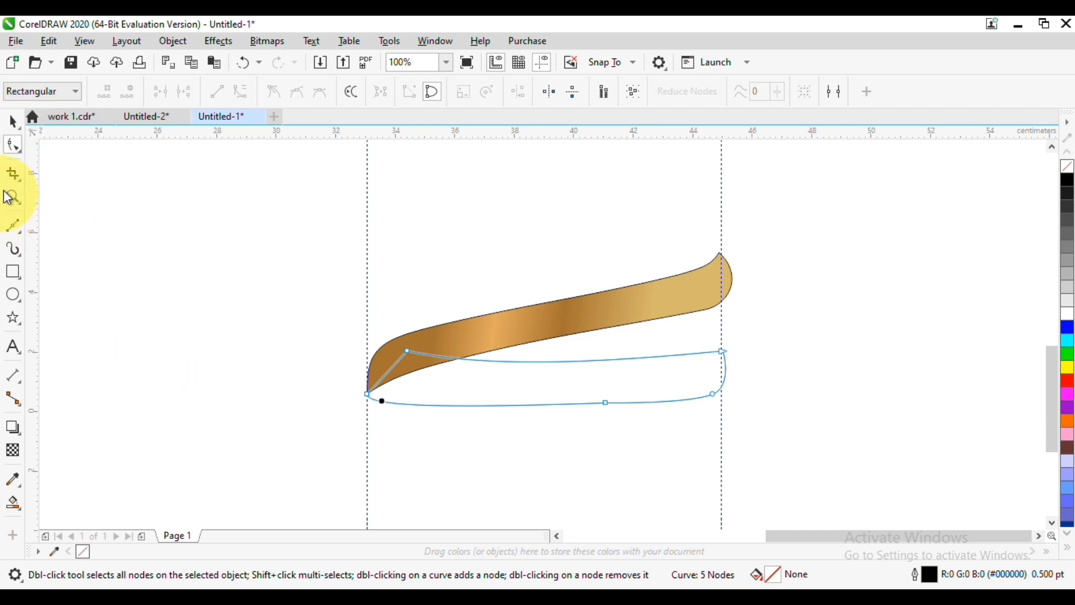
- Apply a fountain fill to the lower band using the black preset with a dark brown stripe
click(14, 122)
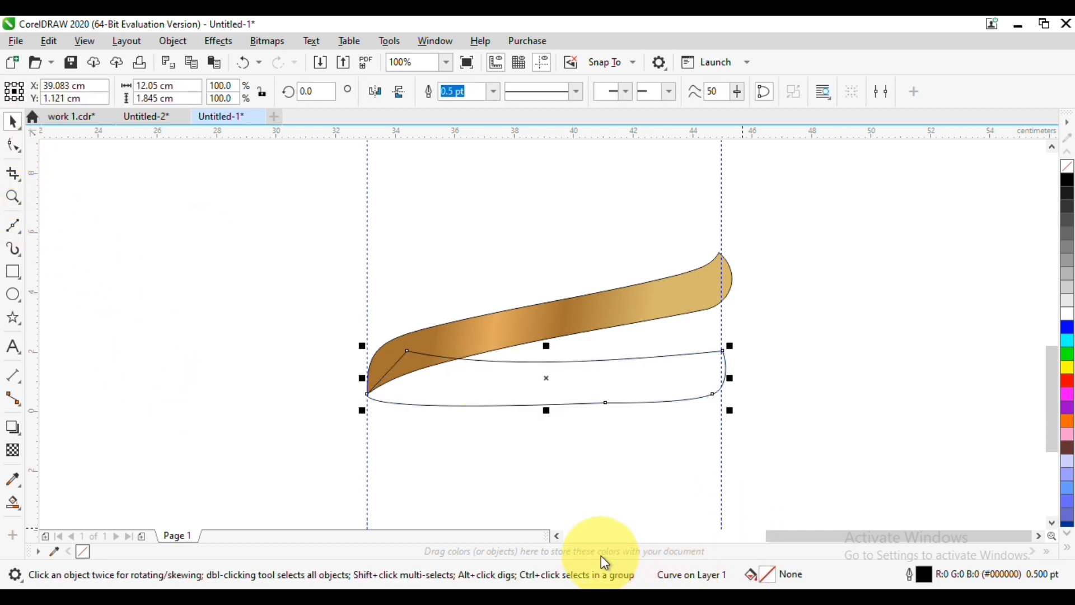
double_click(767, 574)
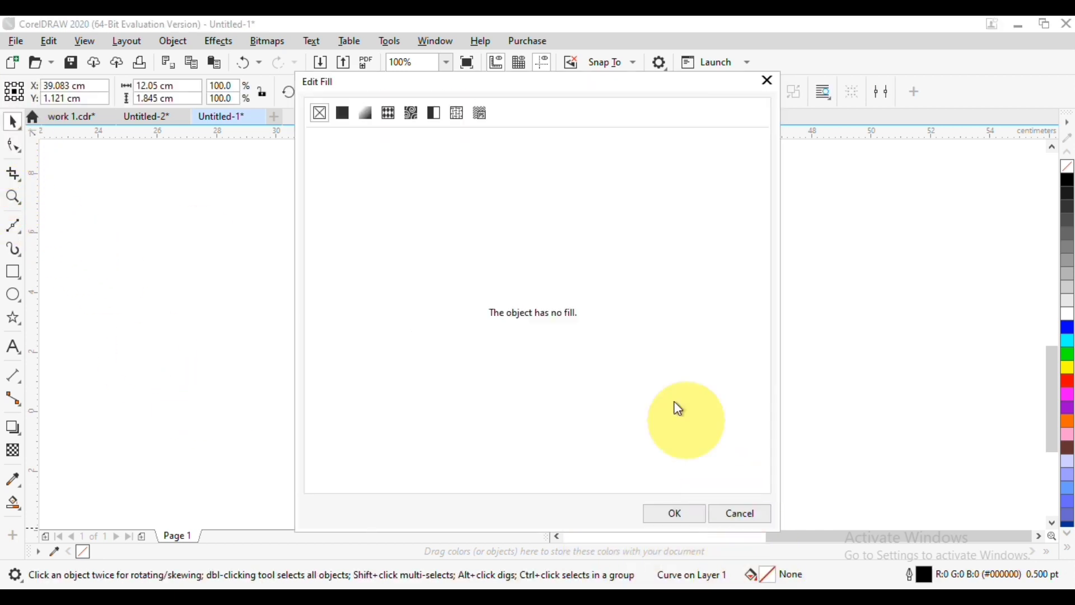
drag(382, 90, 849, 108)
click(824, 198)
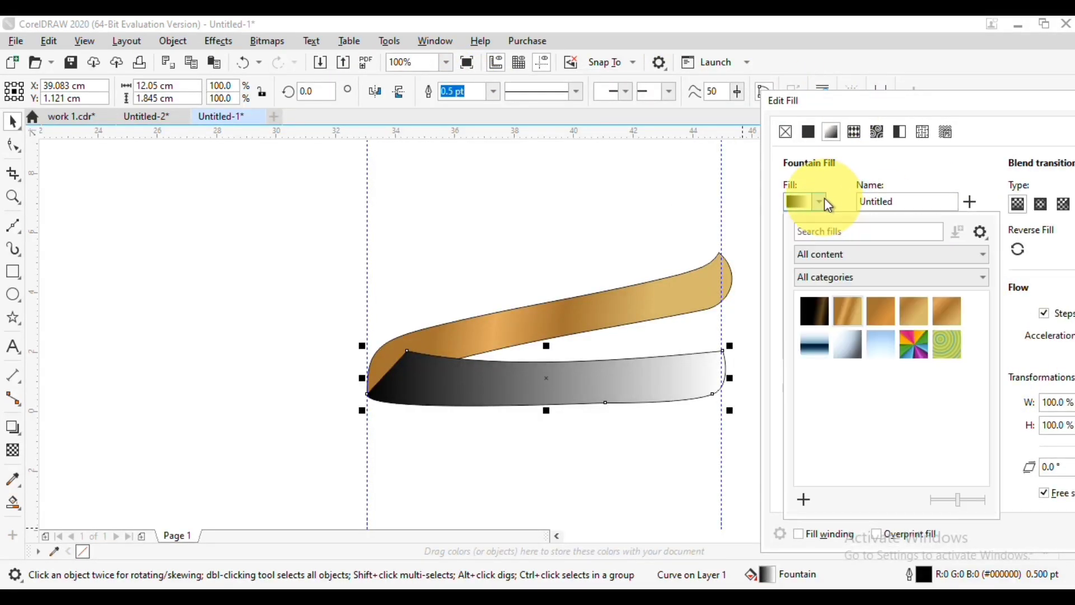
click(814, 311)
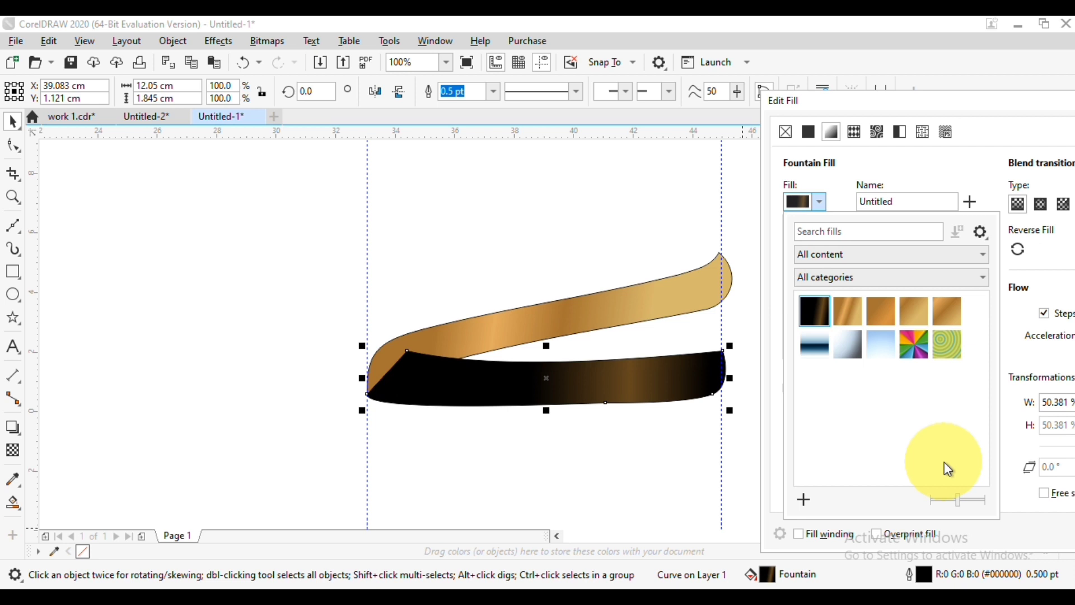
click(1049, 536)
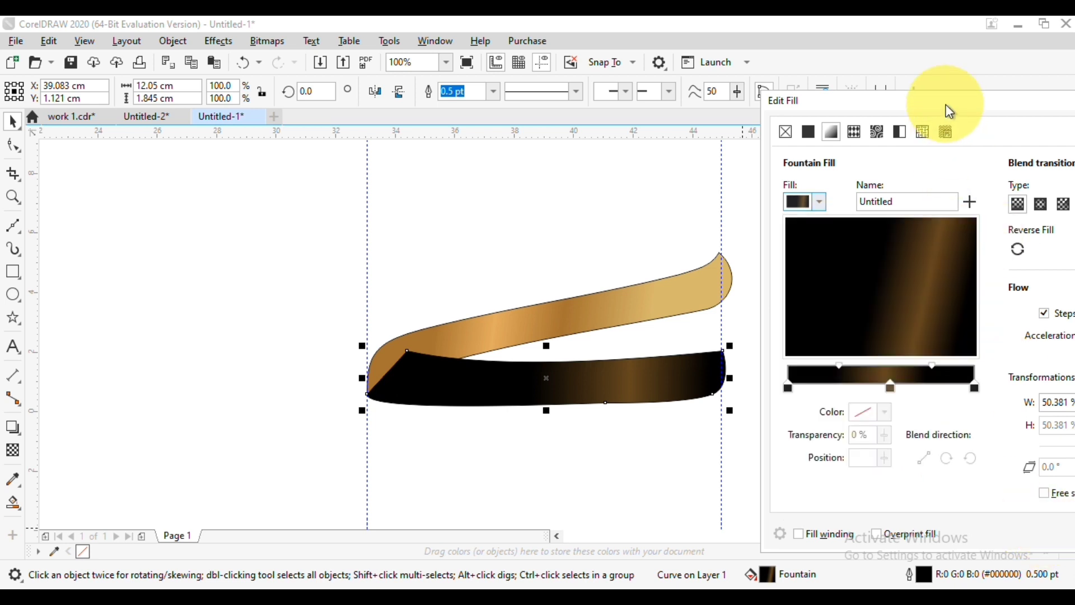
drag(945, 104, 812, 95)
click(1005, 524)
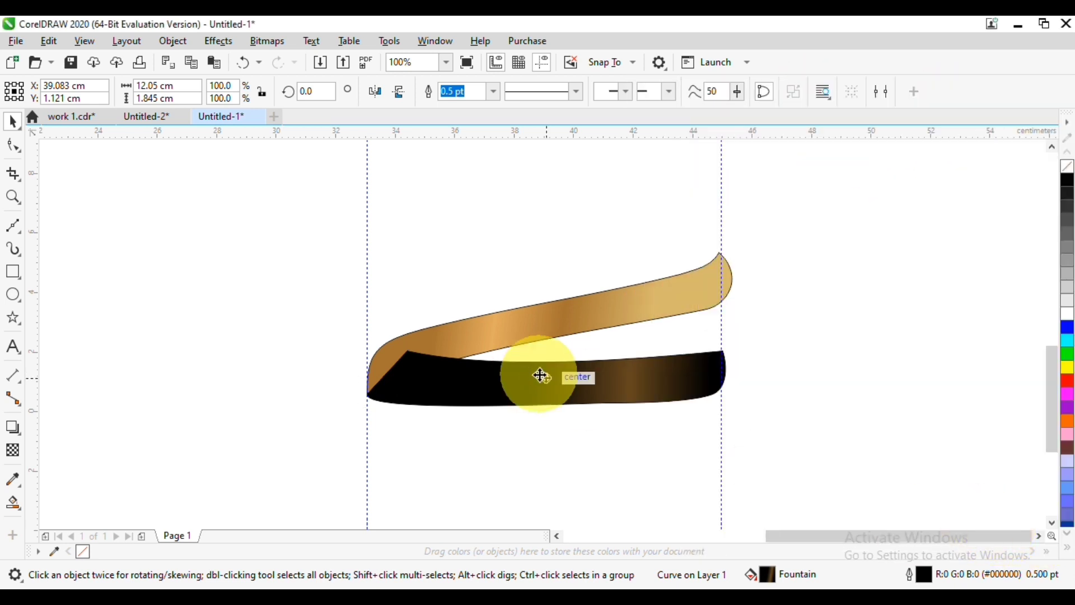
- Send the dark band behind the gold band and place a duplicate of it above the gold band
click(520, 369)
key(shift+Page_Down)
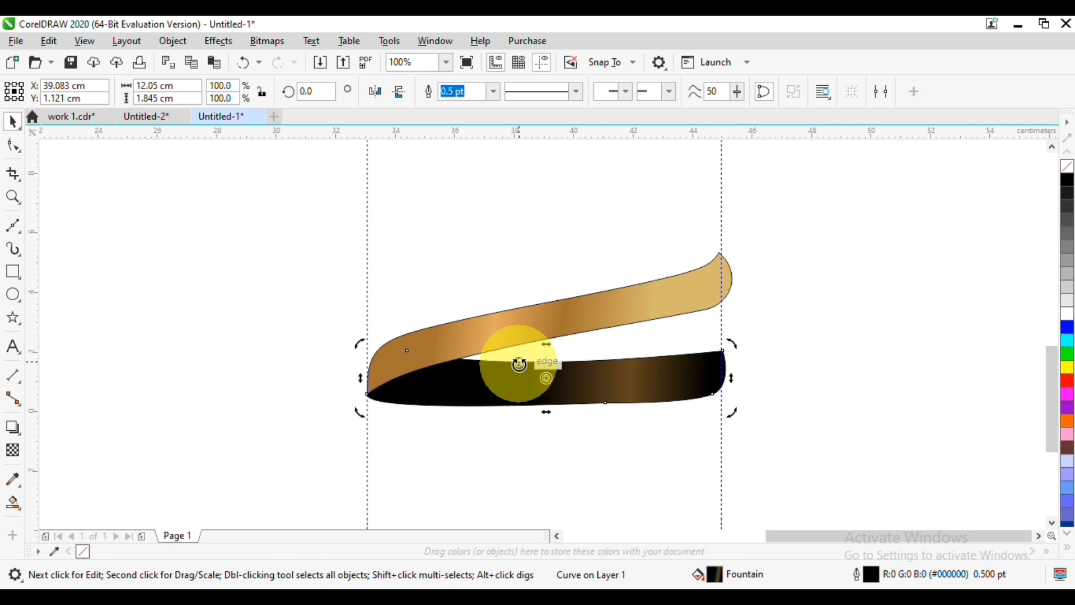
click(686, 283)
click(681, 363)
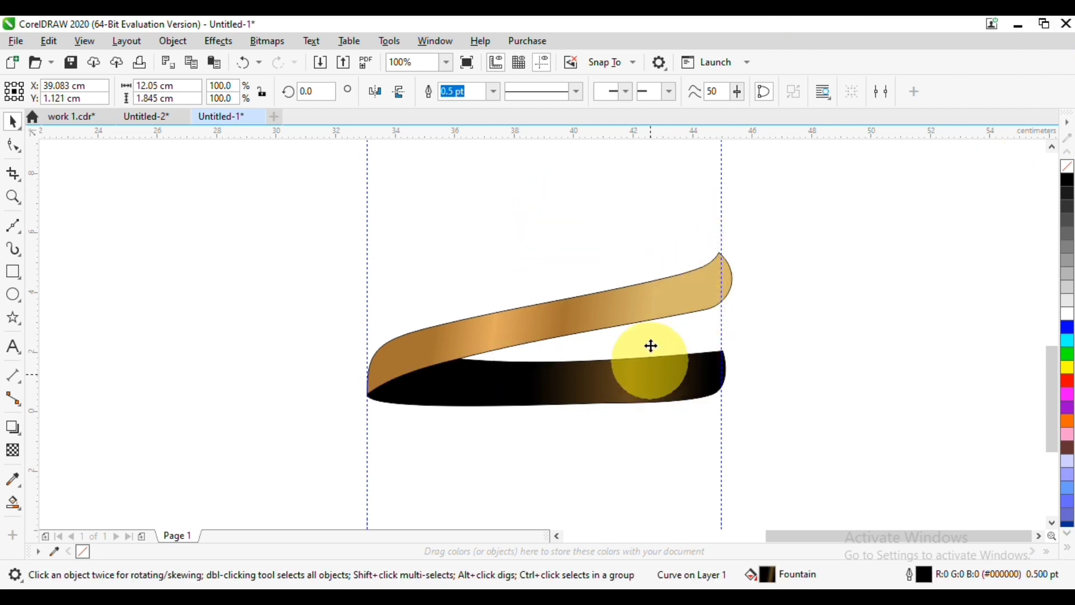
drag(650, 346, 624, 240)
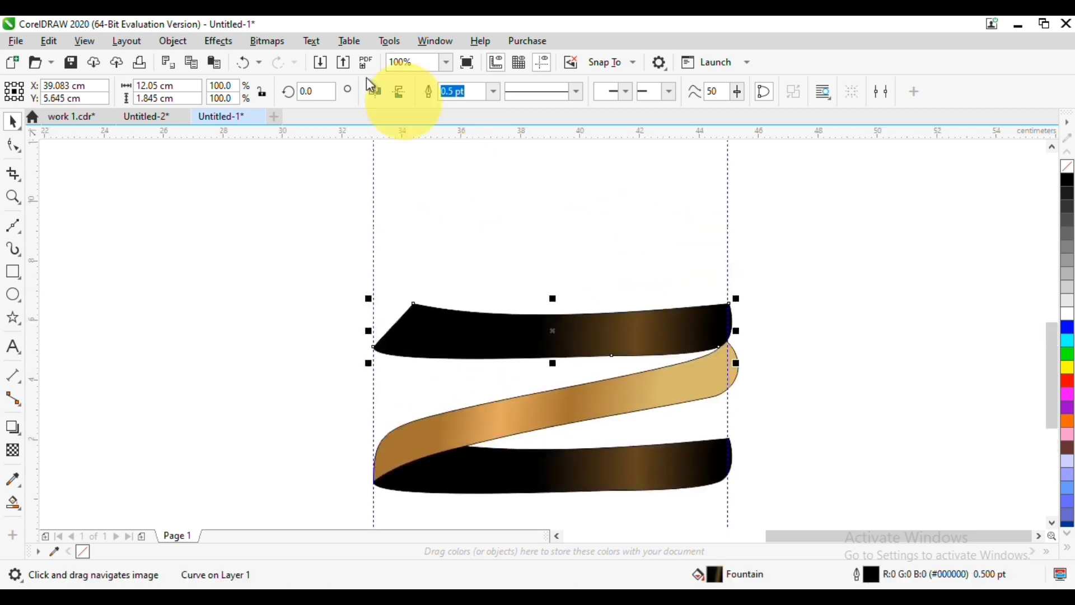
- Fit the dark copy behind the gold band's pointed tip, narrowing it from its left end to 10.171 cm wide
click(375, 91)
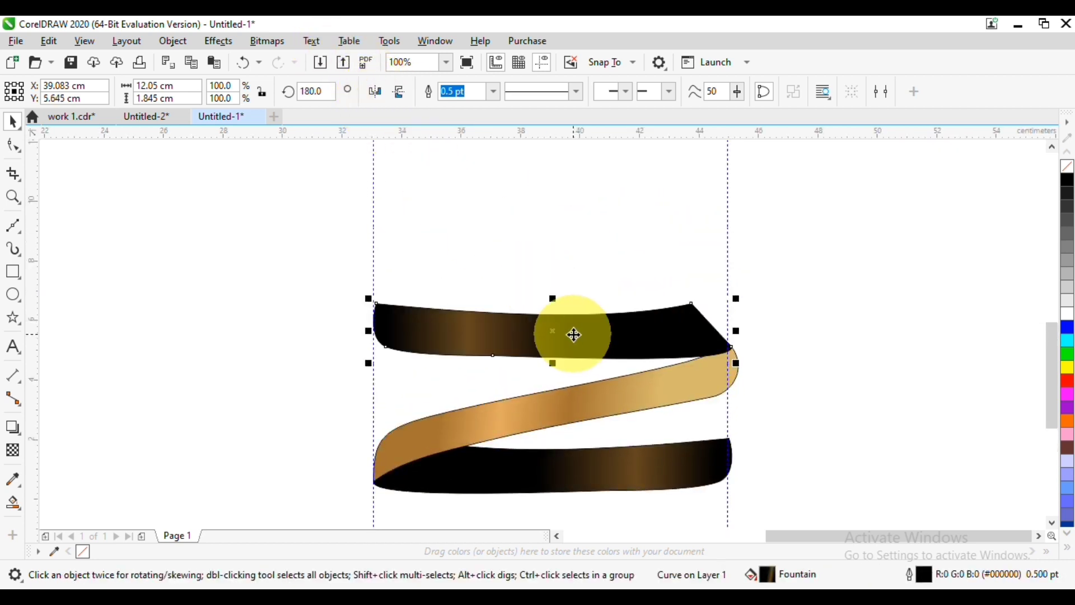
drag(574, 335, 607, 374)
key(ctrl+z)
key(ctrl+z)
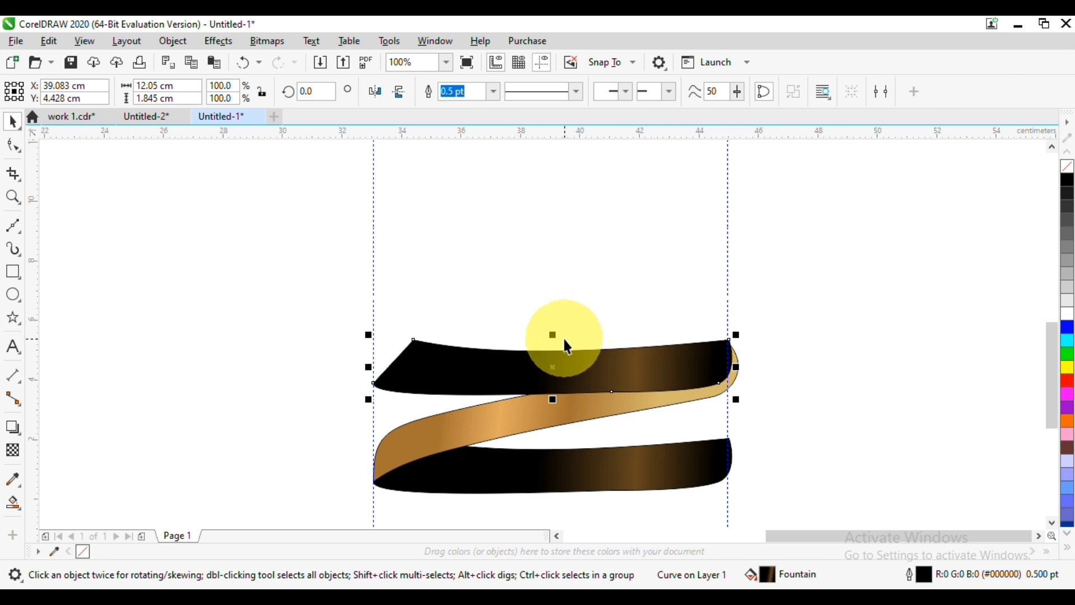
key(ctrl+Page_Down)
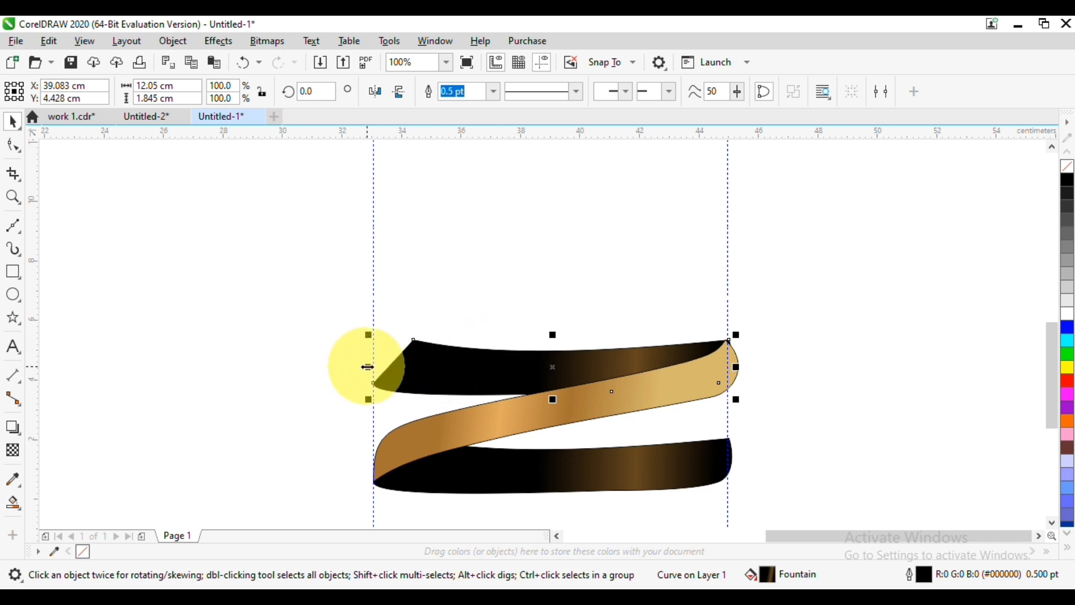
drag(367, 379, 424, 380)
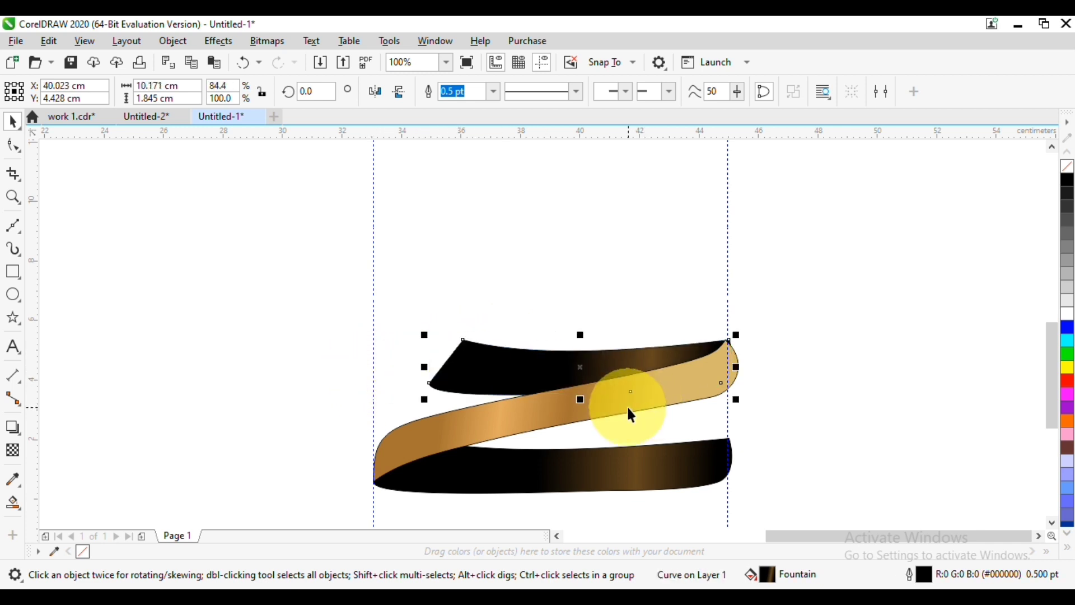
- Duplicate the gold band upward onto the left tip of the narrowed dark band and narrow the copy to 8.455 cm
click(627, 403)
click(624, 272)
drag(643, 405, 638, 251)
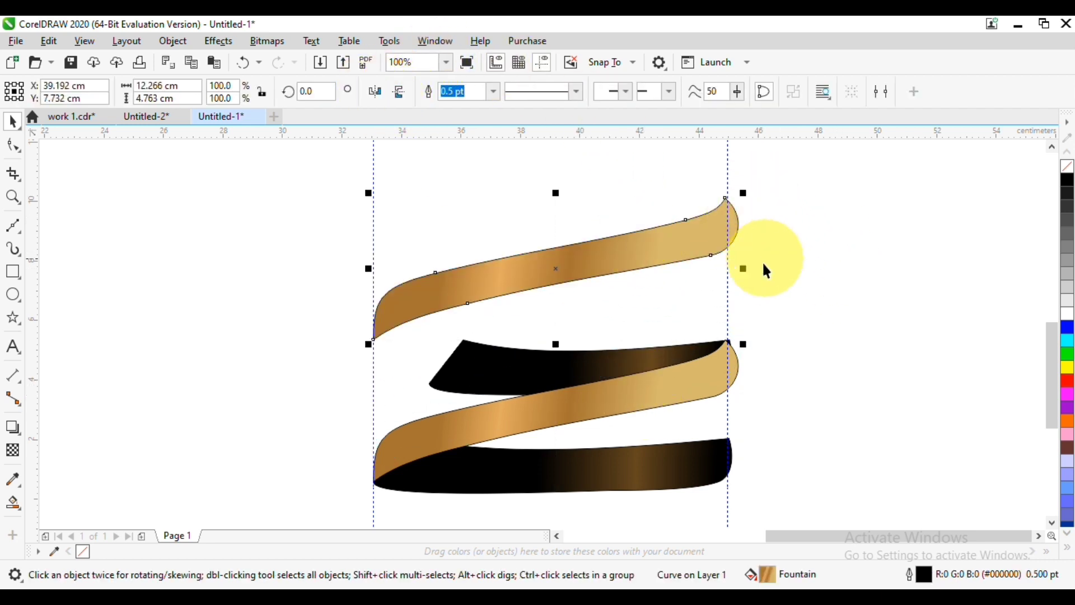
drag(750, 268, 697, 268)
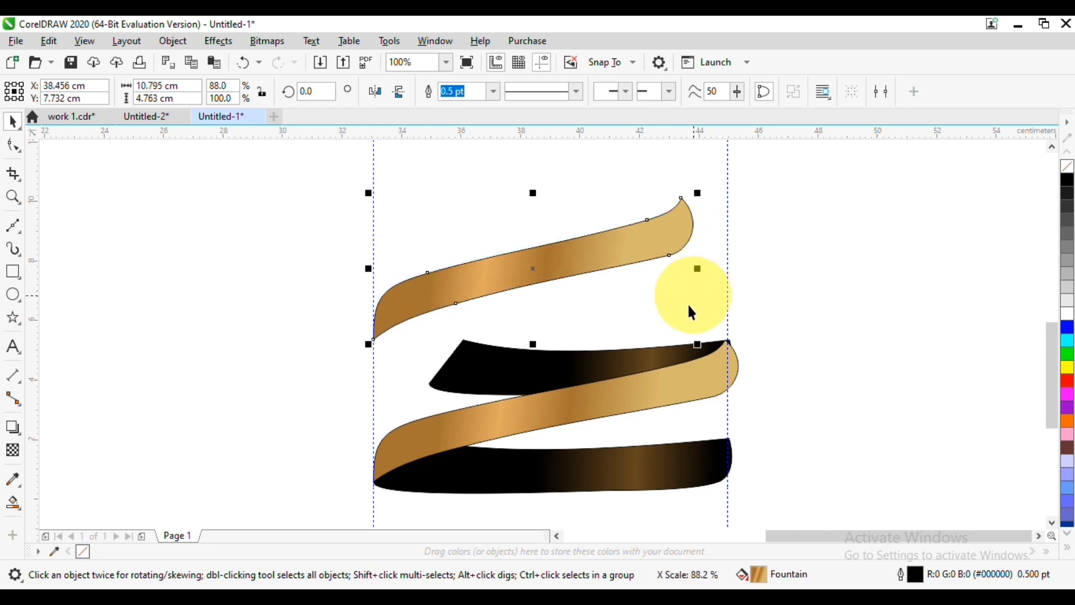
drag(436, 271, 509, 337)
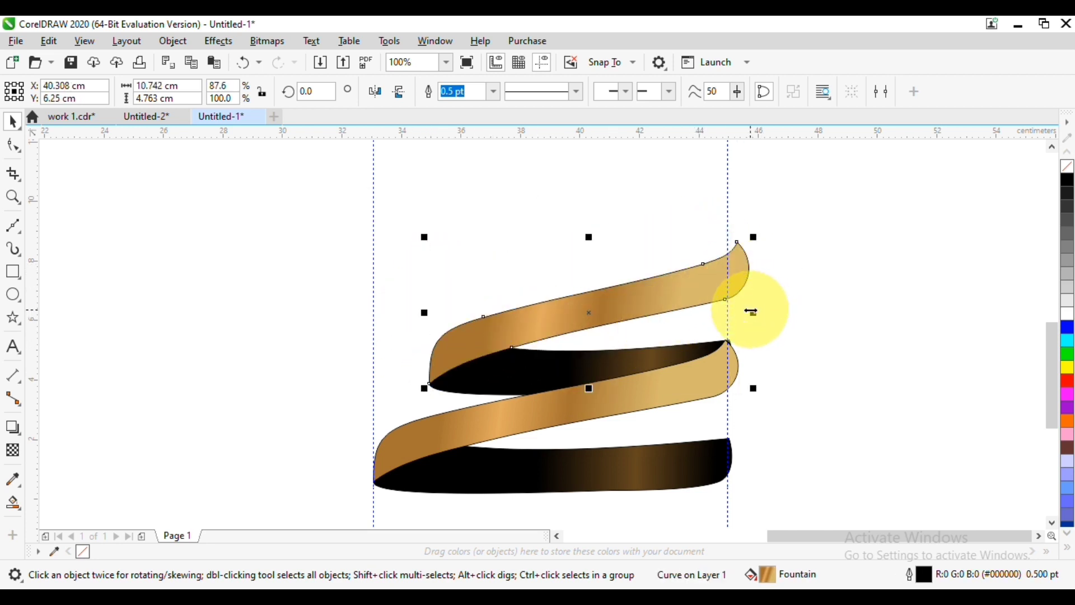
drag(753, 309, 681, 301)
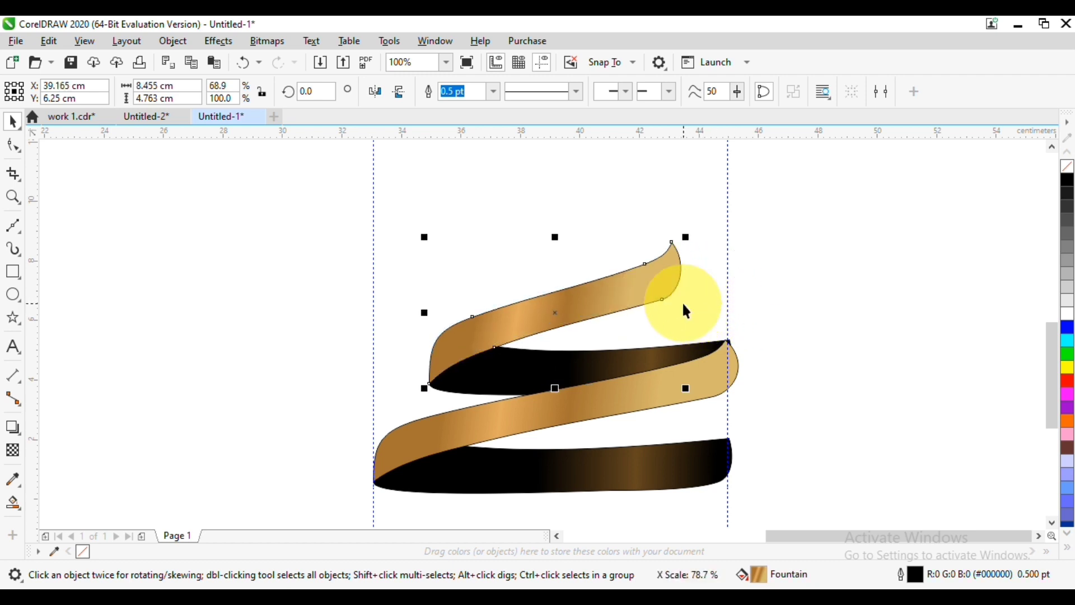
- Duplicate the narrowed dark band up to the upper gold band's pointed tip and send the copy to the back
drag(525, 202, 539, 311)
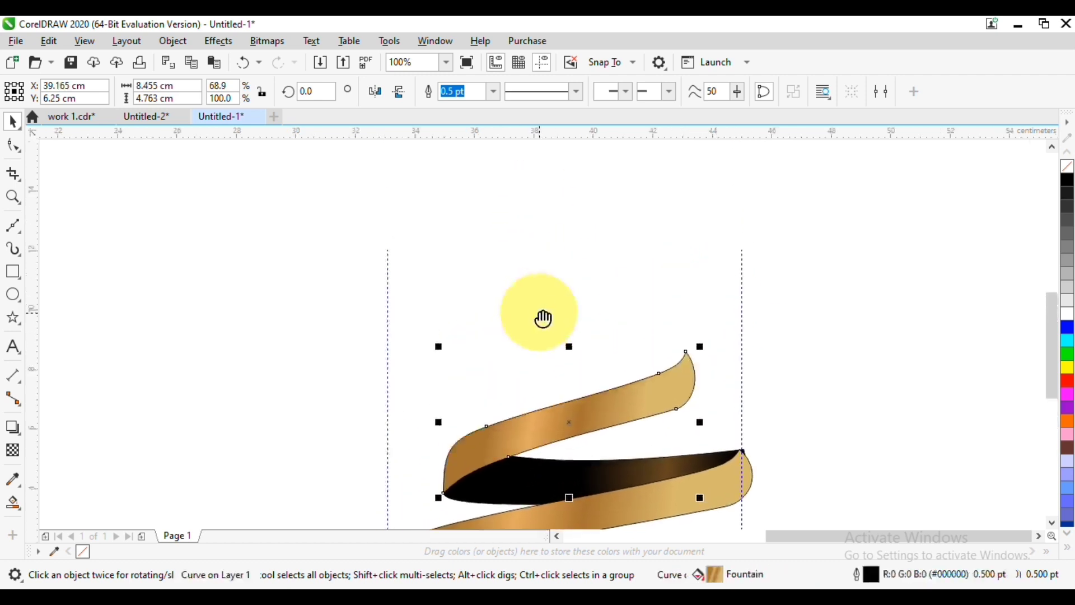
click(600, 469)
drag(603, 470, 571, 385)
key(shift+Page_Down)
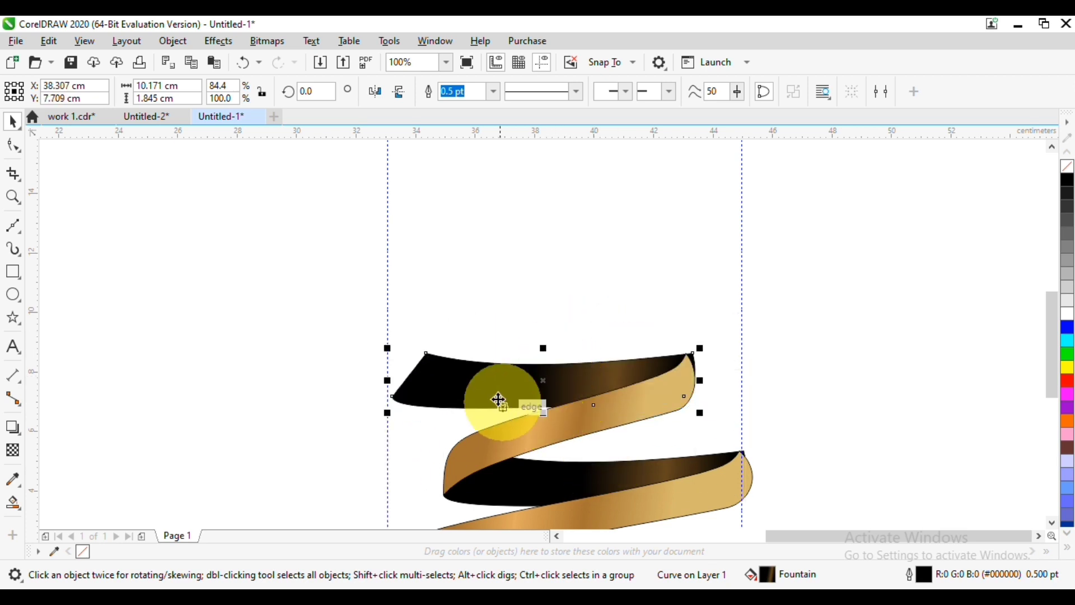
- Narrow the top dark band to 7.551 cm and nudge it into line with the tip of the gold band in front
drag(387, 379, 465, 380)
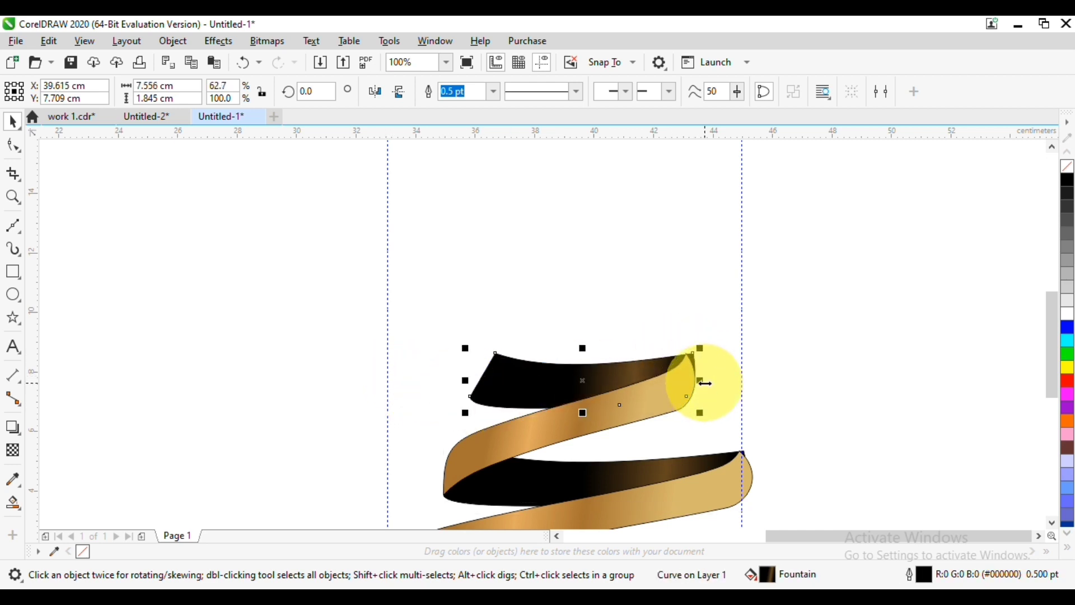
drag(704, 383, 693, 379)
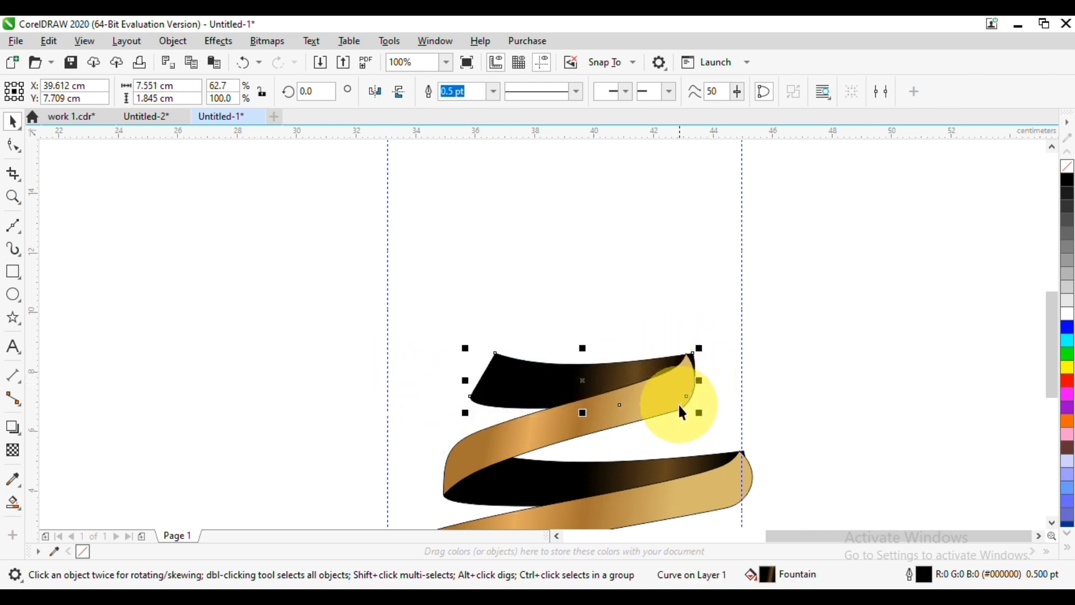
key(Down)
key(Down)
key(Left)
key(Left)
key(Left)
key(Left)
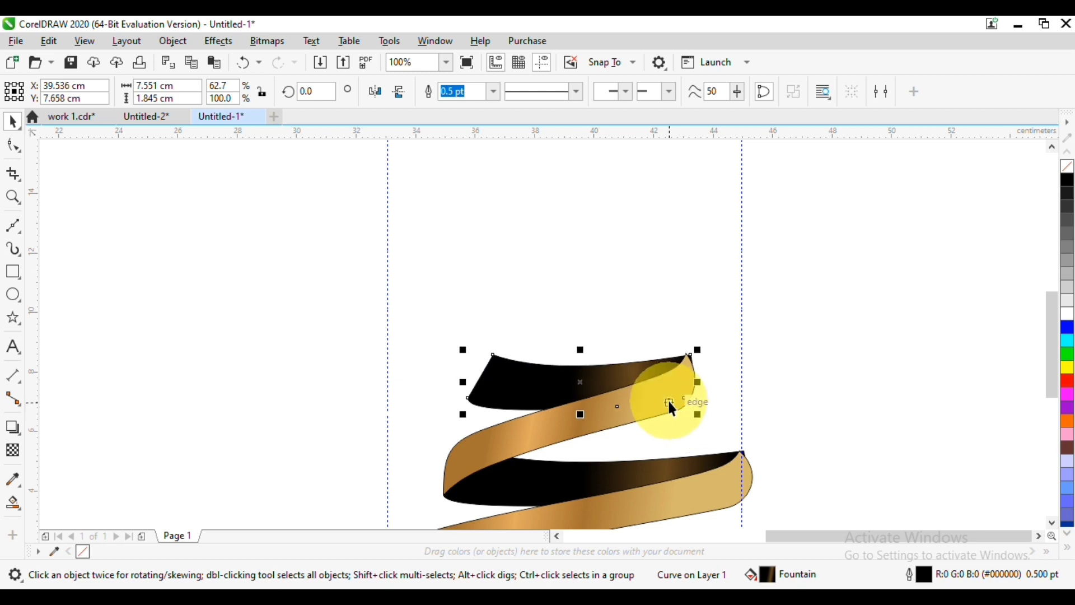
key(Up)
- Duplicate the upper gold band upward, narrow the copy to 6.451 cm and align it with the top dark band's left tip
drag(602, 428, 588, 338)
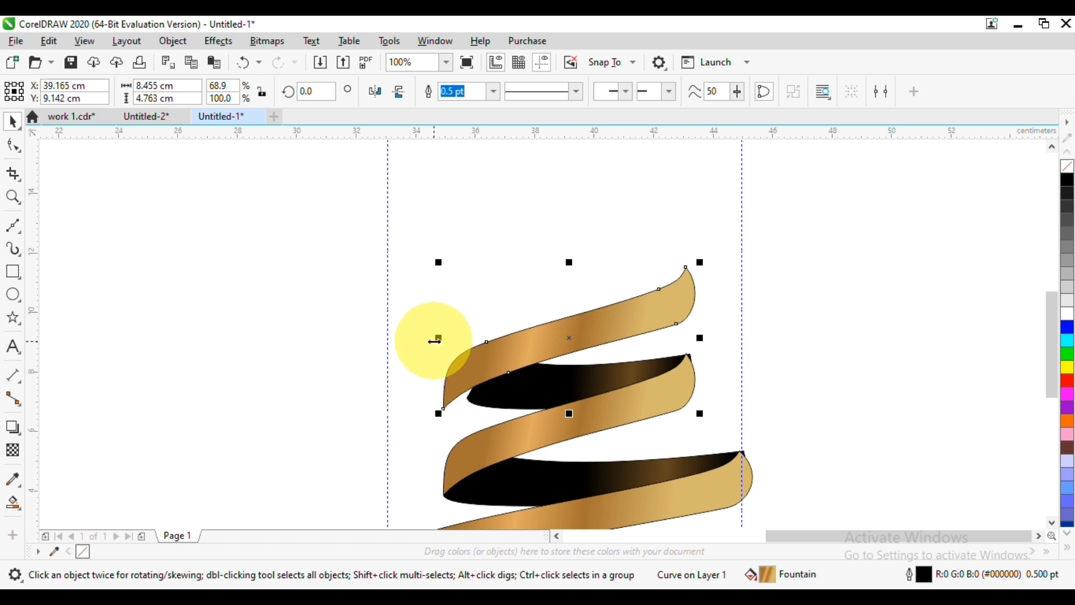
drag(438, 338, 511, 352)
drag(703, 336, 672, 338)
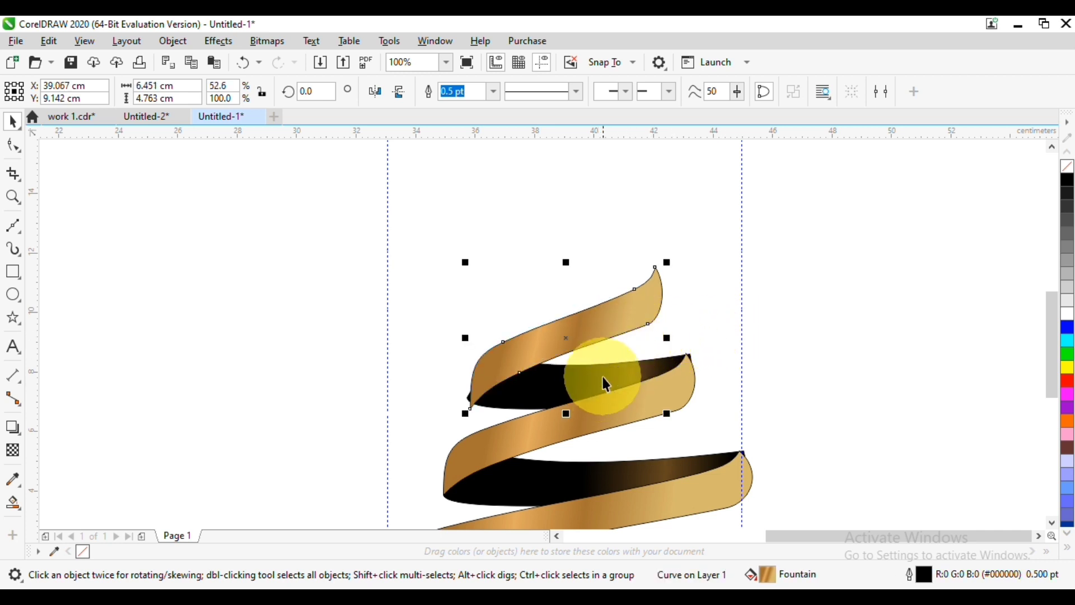
mouse_move(510, 371)
mouse_down()
mouse_move(514, 379)
mouse_move(499, 364)
mouse_up()
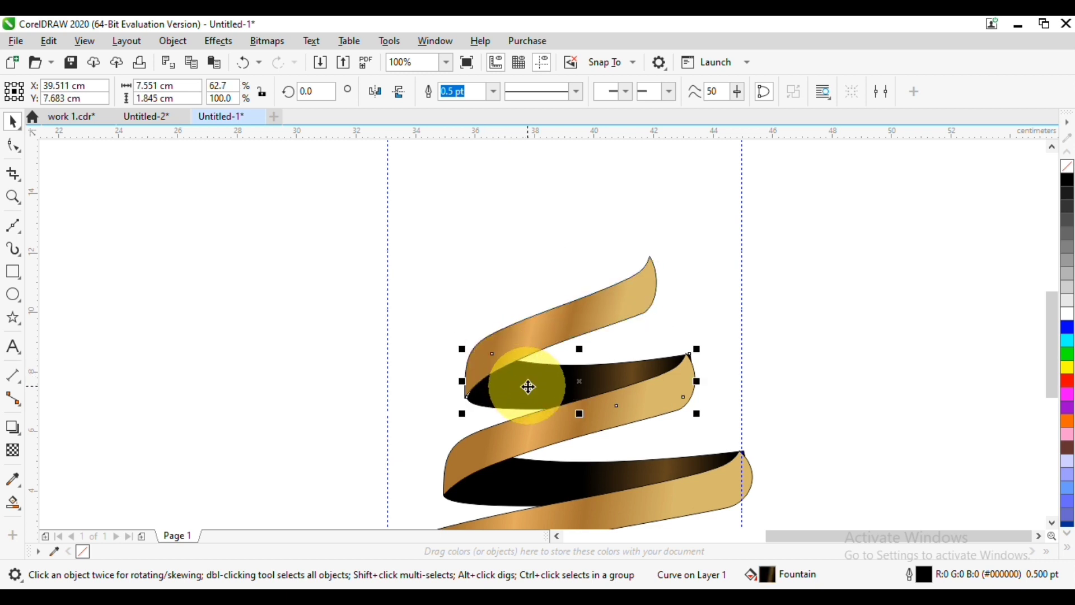
click(506, 351)
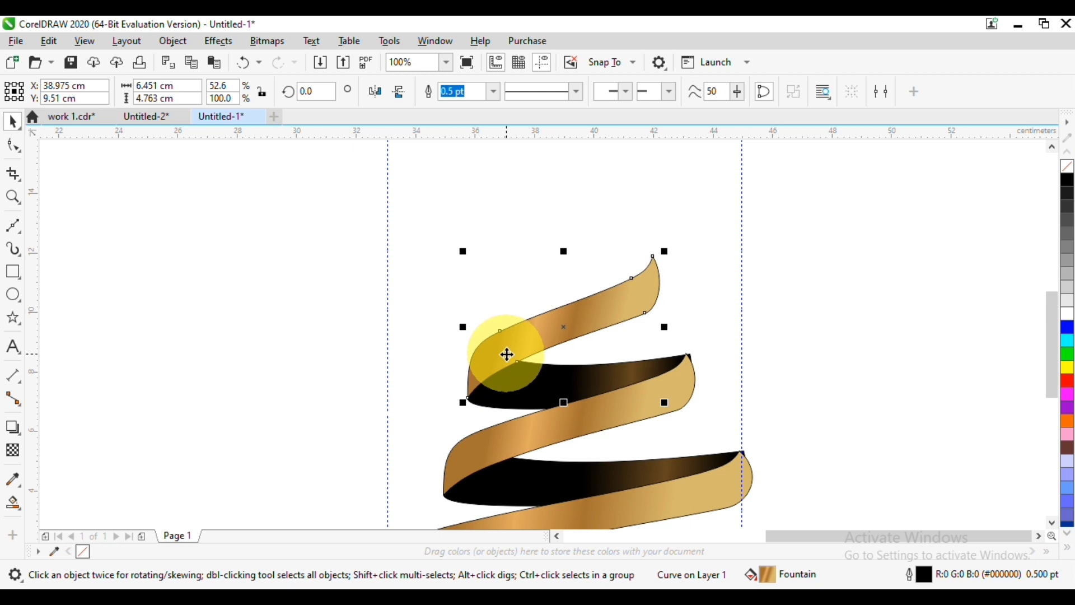
- Reshape the top dark band by moving its upper right corner node onto the tip of the gold band in front
click(432, 407)
drag(630, 303, 585, 323)
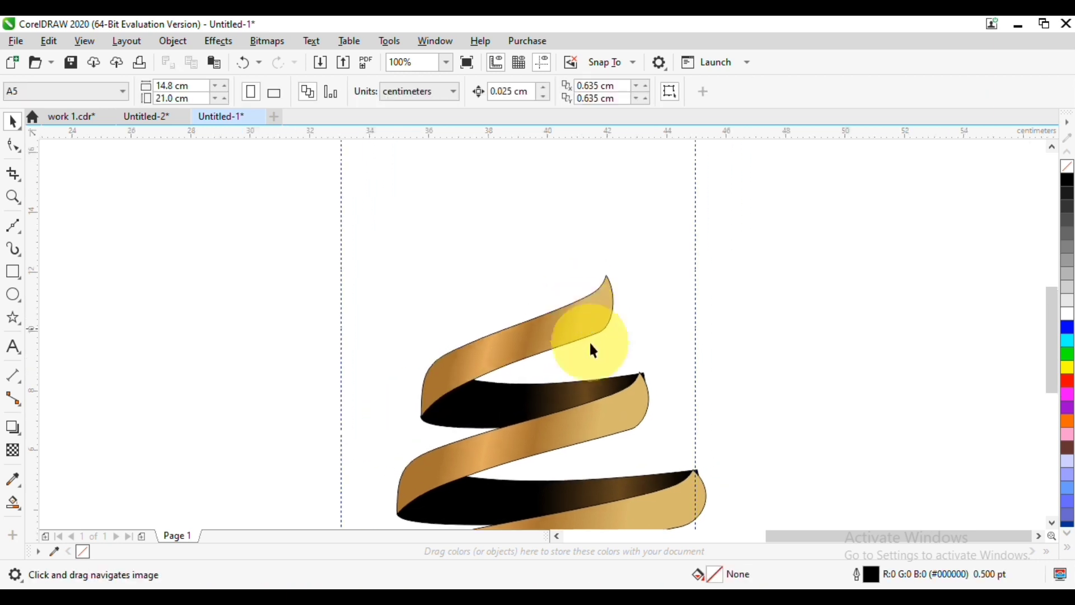
double_click(613, 386)
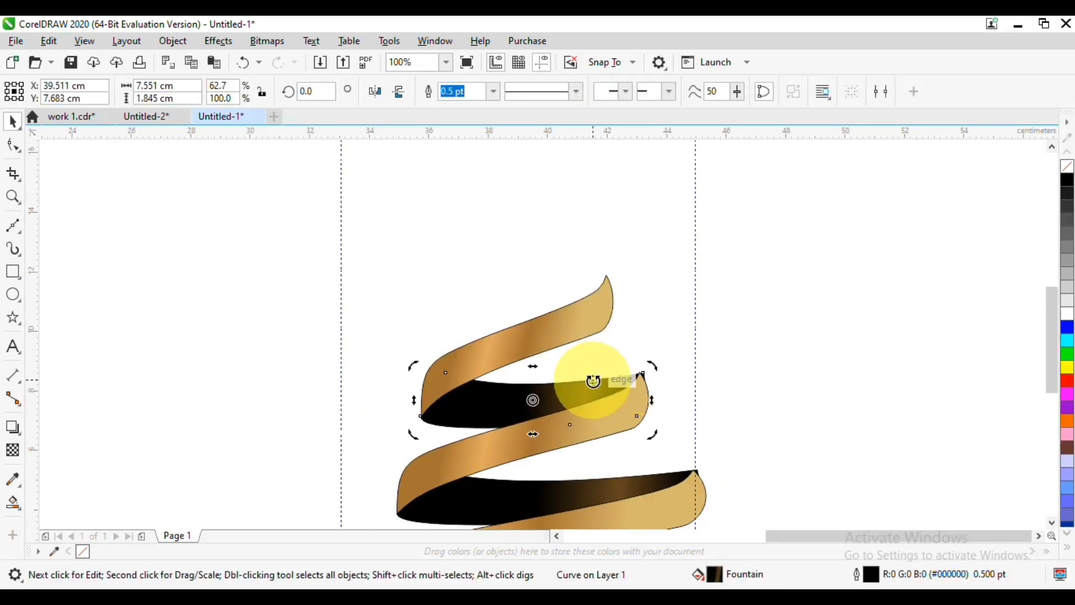
key(F10)
mouse_move(646, 378)
mouse_down()
mouse_move(638, 385)
mouse_move(638, 372)
mouse_up()
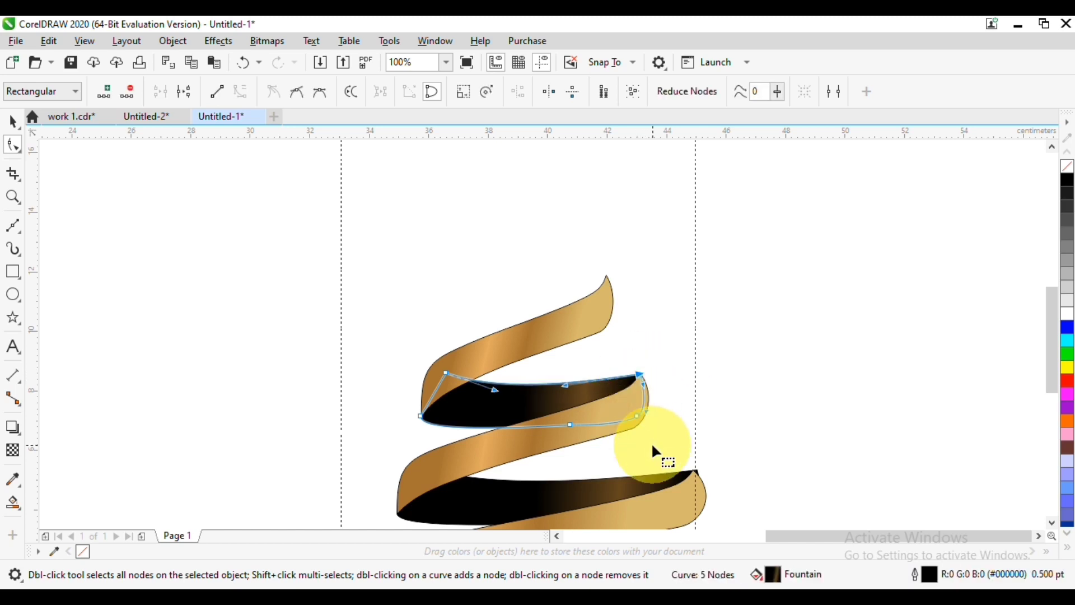
click(12, 120)
click(708, 429)
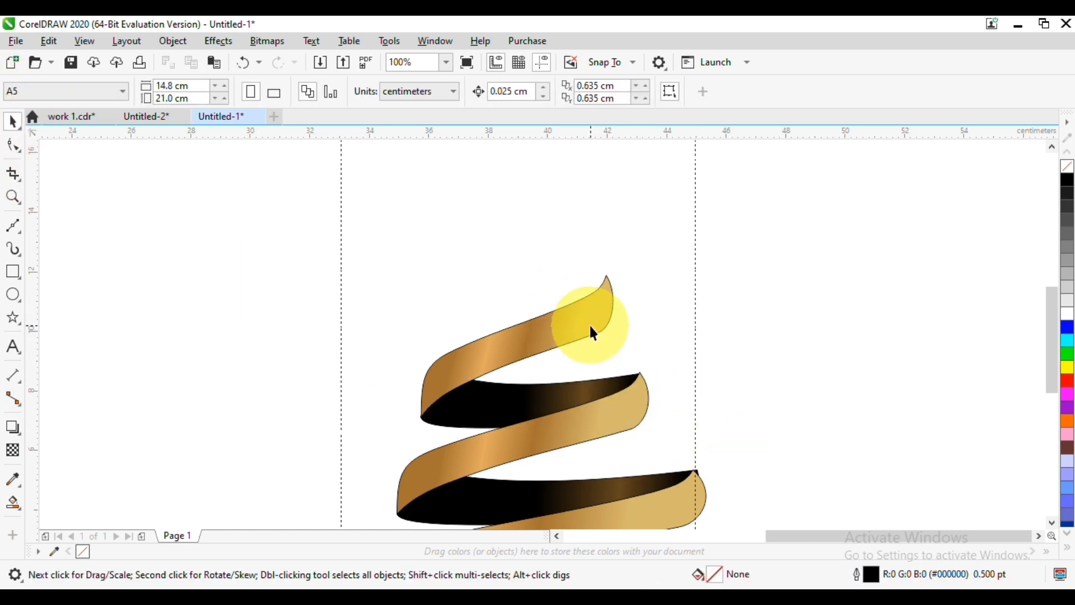
- Duplicate the topmost gold and dark bands upward, narrow the pair to 5.441 cm and nudge it left into line
click(592, 330)
shift+click(552, 401)
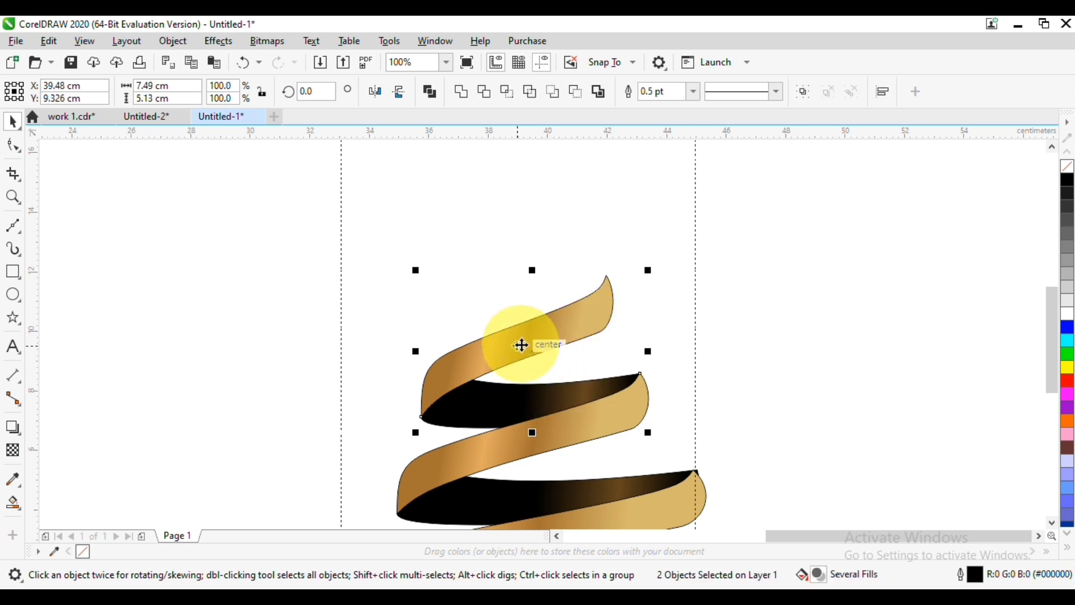
drag(521, 345, 537, 263)
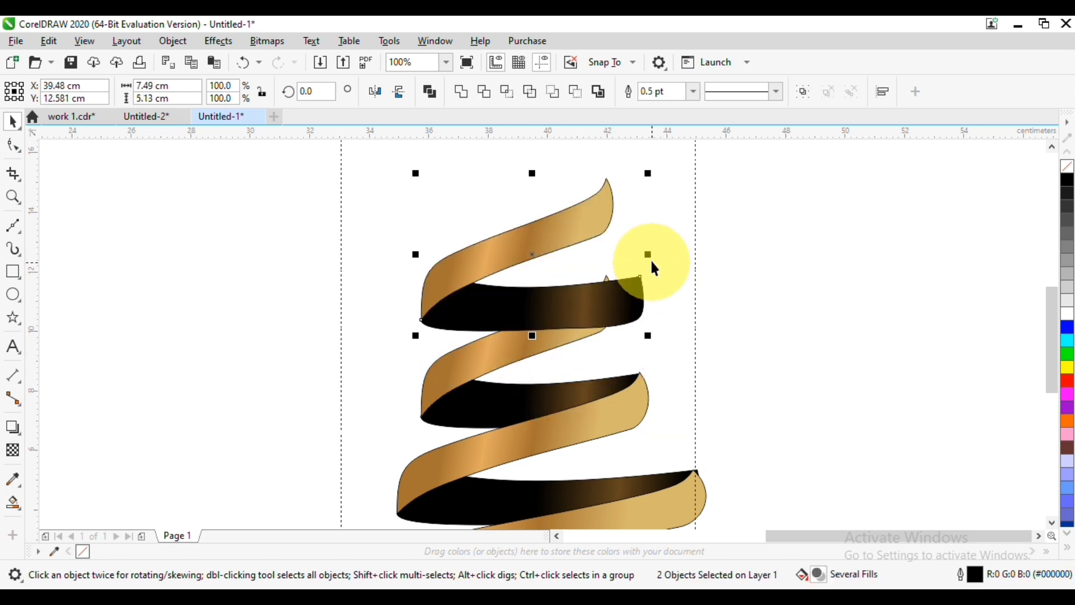
drag(649, 255, 616, 244)
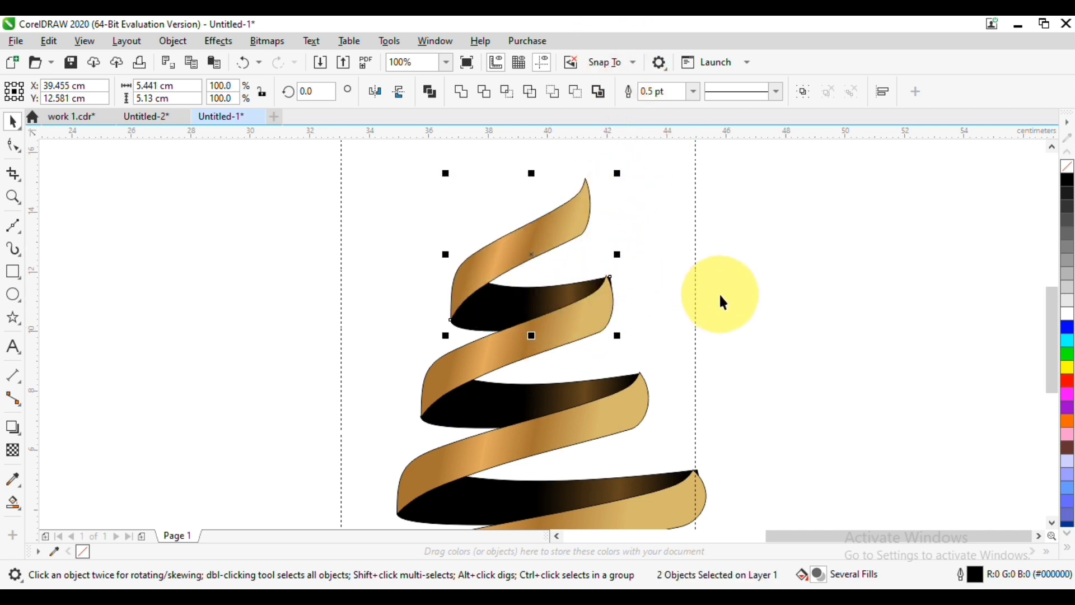
key(Left)
key(Left)
key(Left)
- Duplicate the 5.441 cm wide pair of gold and dark bands upward and narrow the copy to 3.952 cm
drag(672, 293, 671, 343)
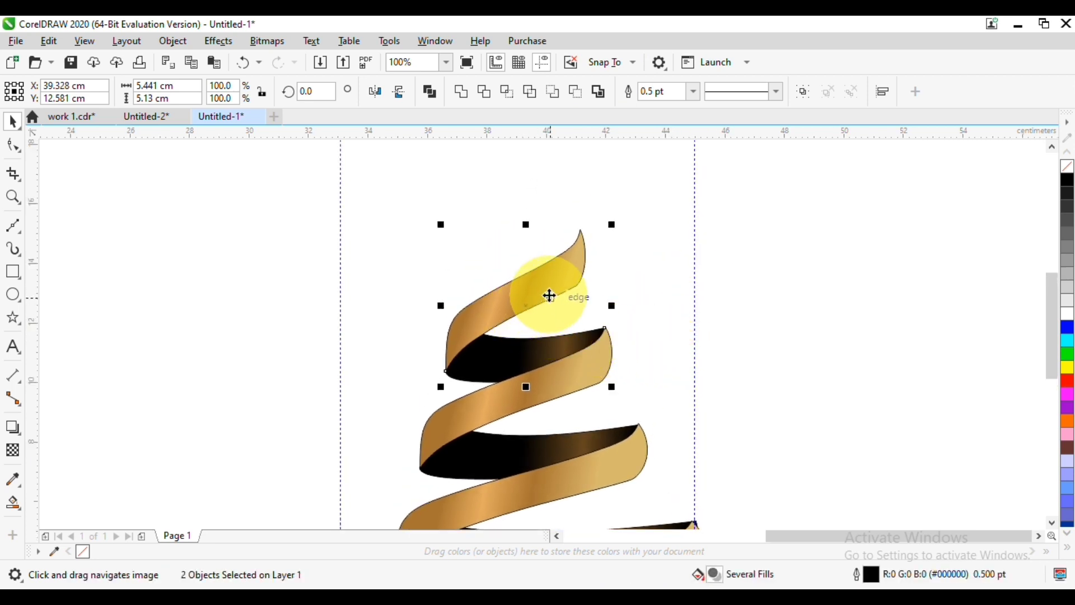
drag(549, 295, 537, 199)
scroll(547, 427, up, 6)
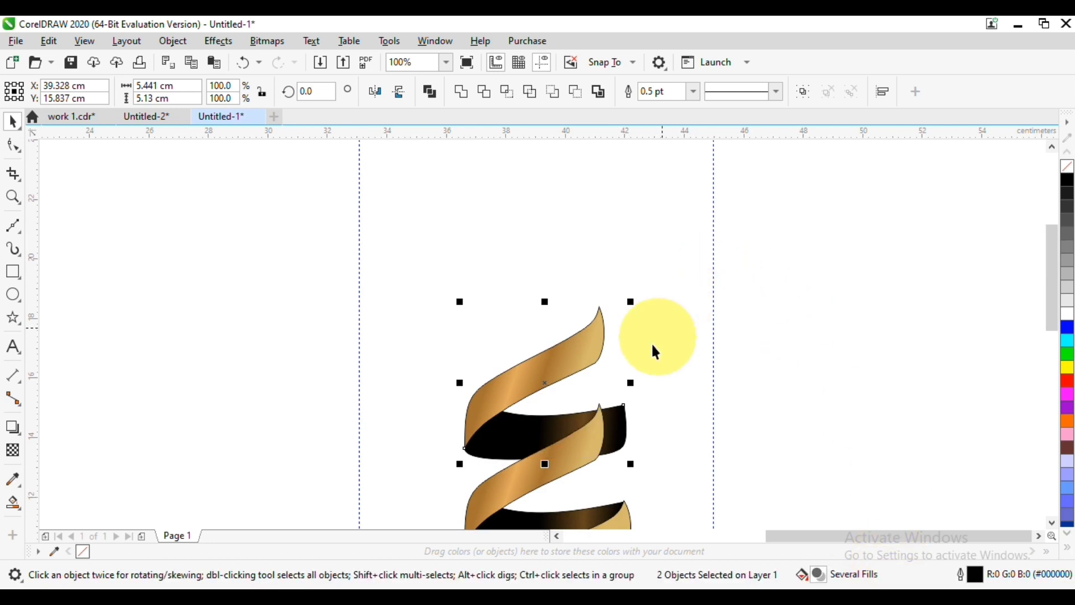
drag(631, 382, 656, 298)
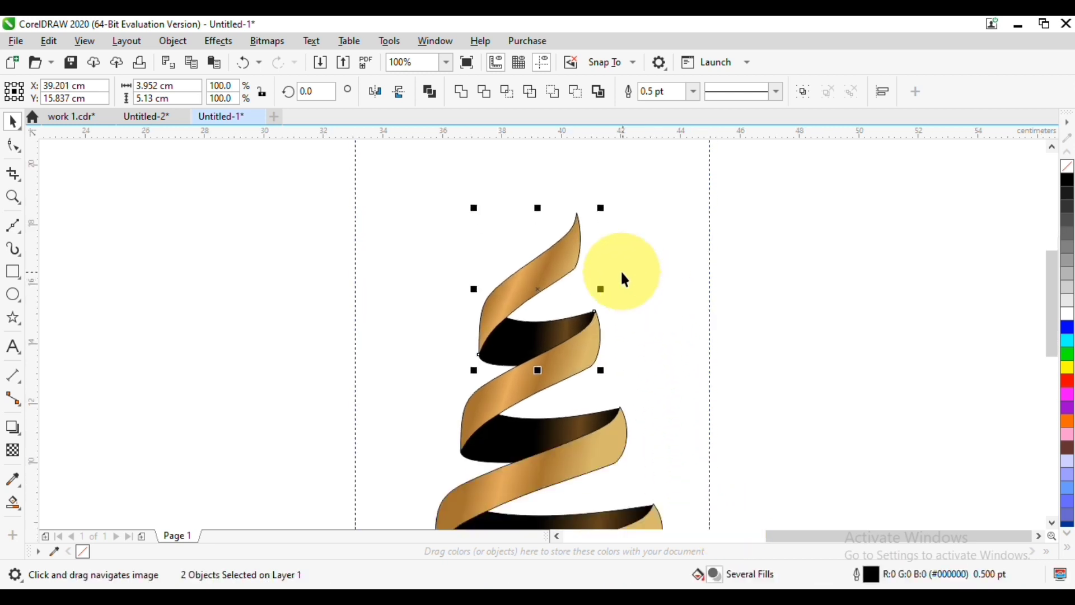
click(143, 235)
click(16, 321)
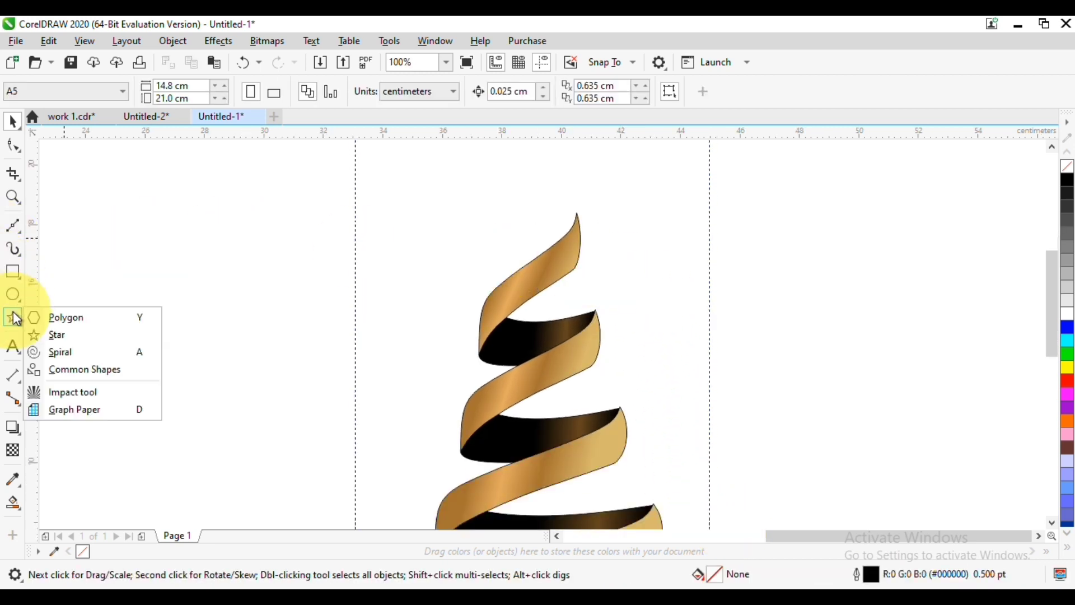
click(66, 323)
scroll(271, 376, down, 1)
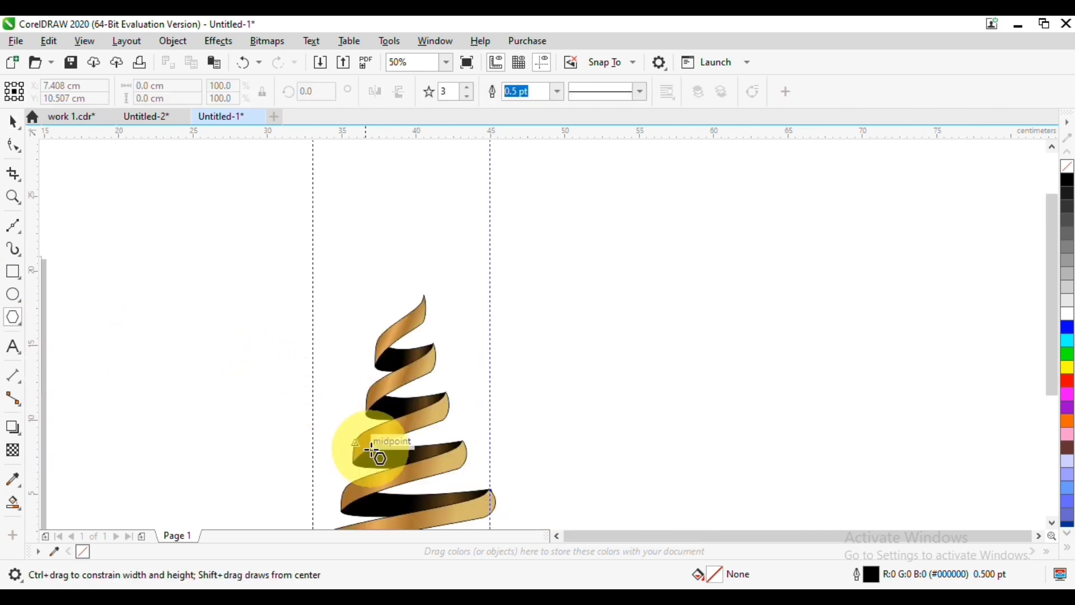
drag(408, 382, 544, 230)
scroll(546, 238, down, 2)
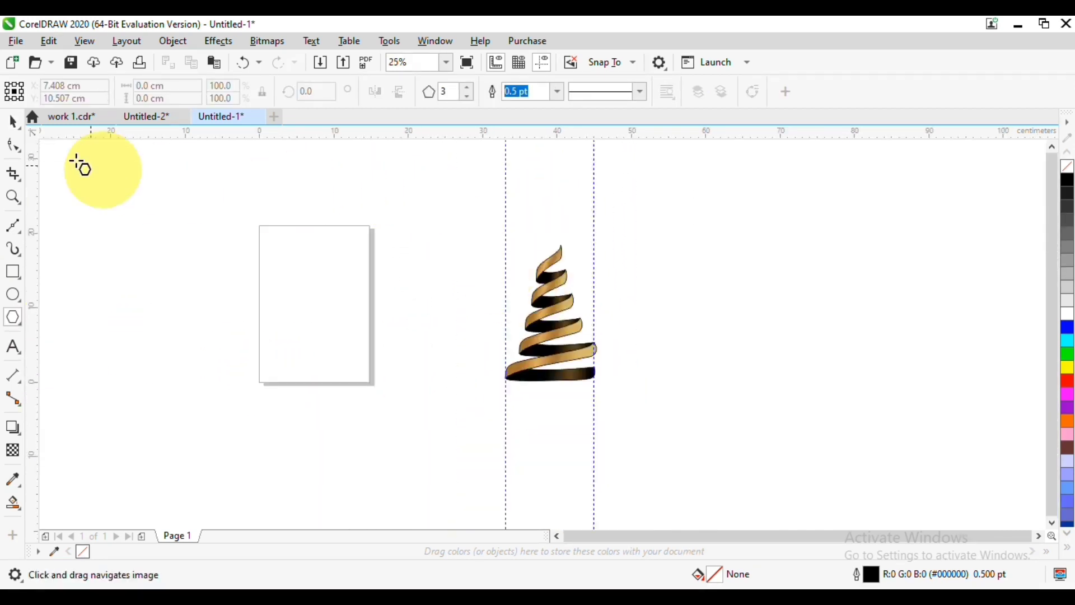
- Select all the ribbon bands and remove their outlines
click(13, 120)
drag(377, 206, 638, 388)
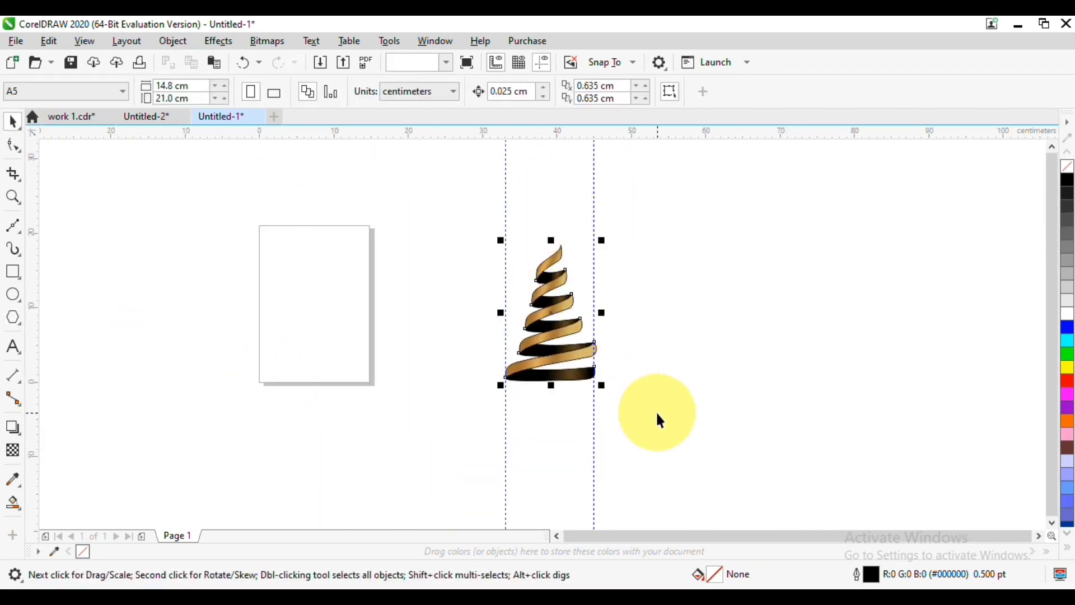
right_click(1067, 166)
drag(480, 360, 536, 406)
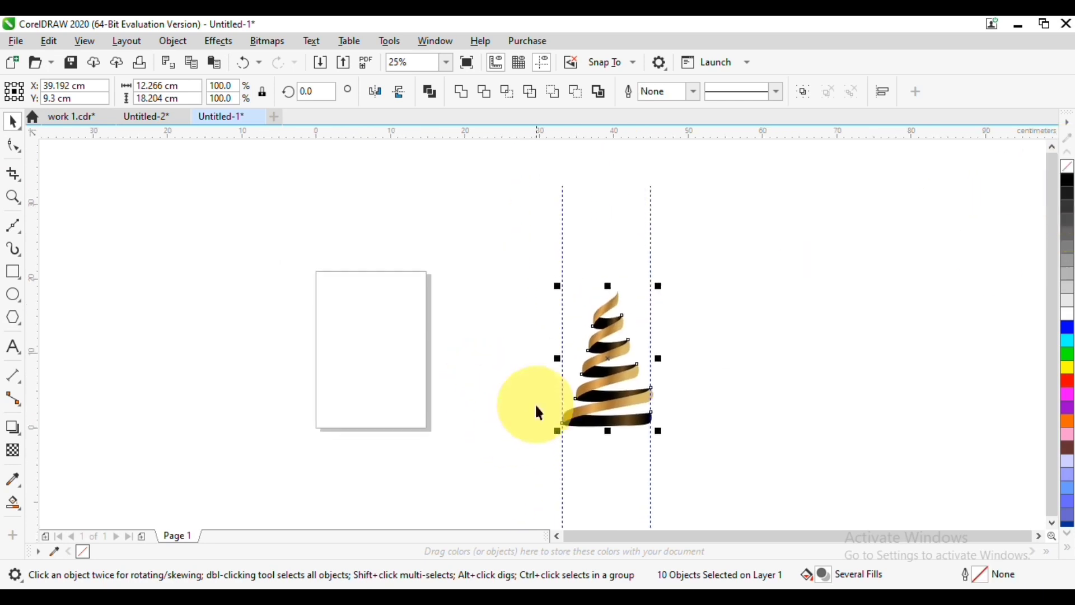
- Delete both vertical guidelines beside the spiral
click(558, 308)
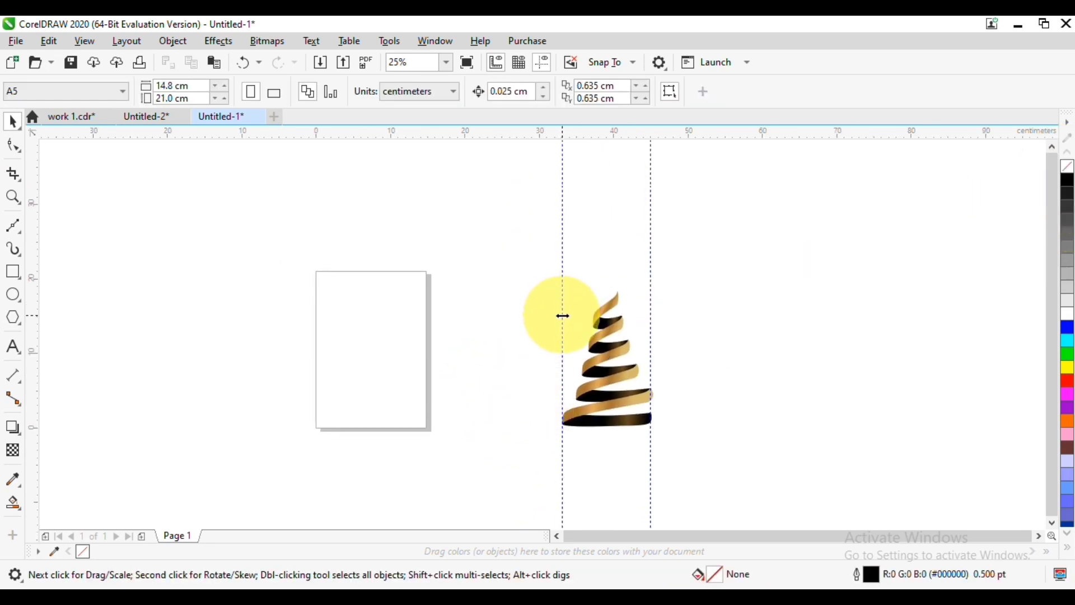
click(563, 316)
drag(562, 317, 654, 308)
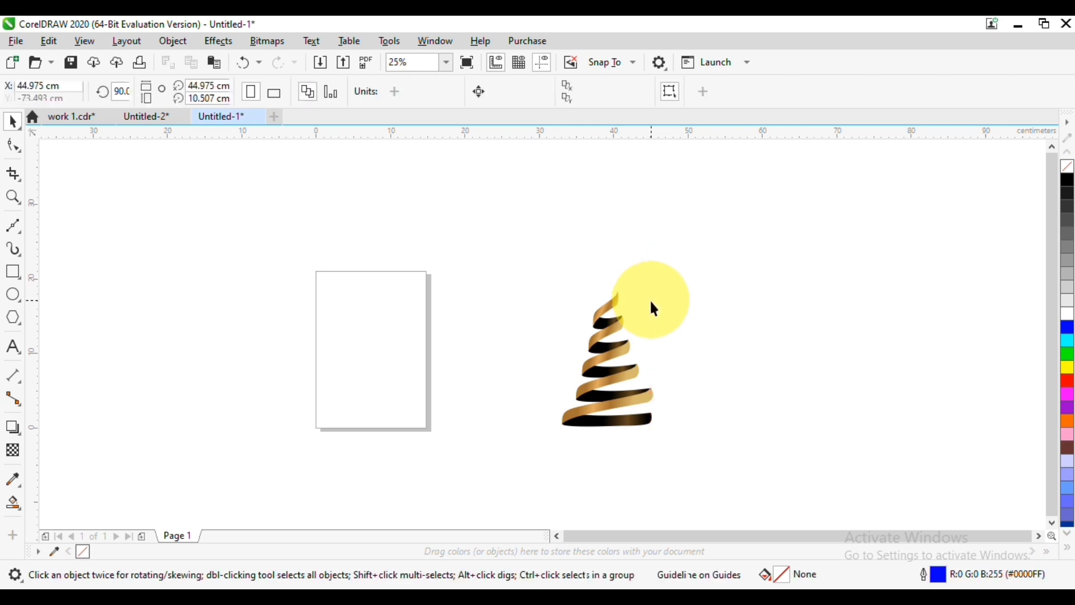
key(Delete)
- Group the eight upper bands and centre the group horizontally on the lowest gold band
drag(494, 310, 487, 301)
scroll(547, 318, up, 1)
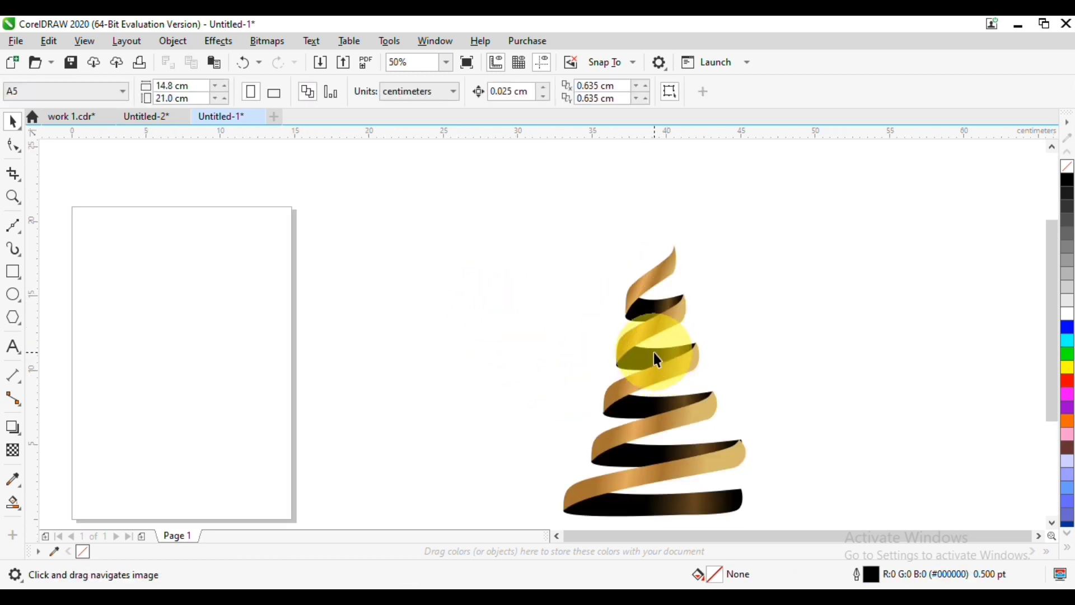
drag(658, 360, 554, 289)
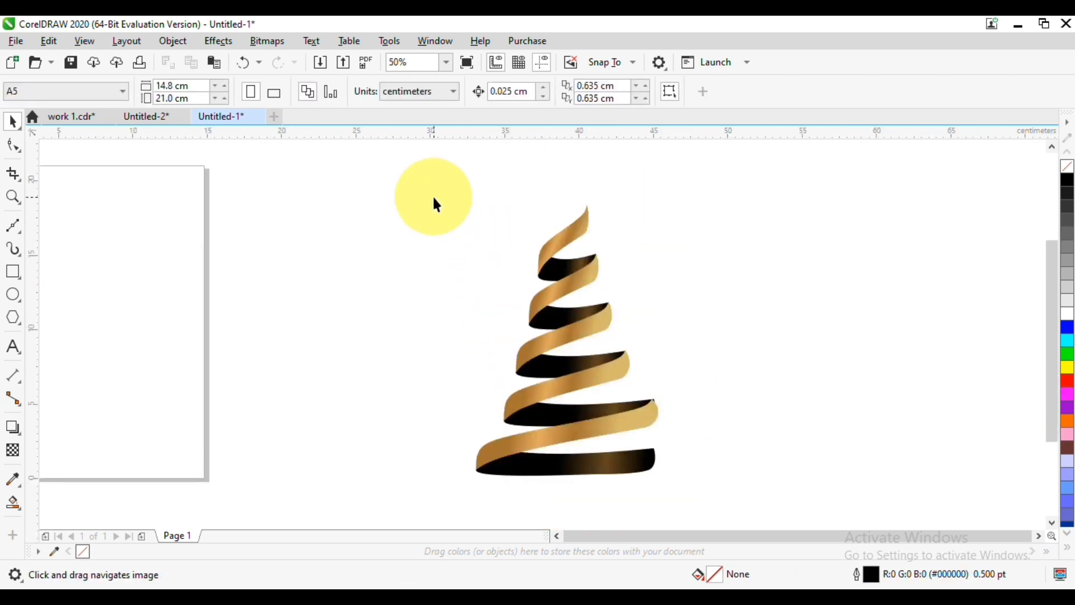
drag(434, 202, 684, 434)
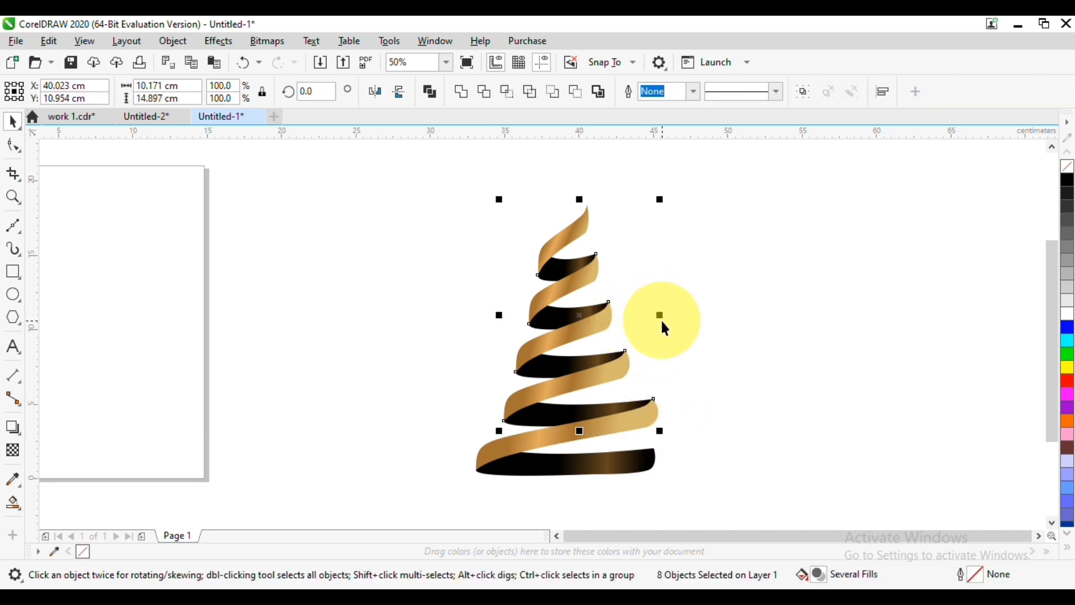
key(ctrl+g)
shift+click(520, 441)
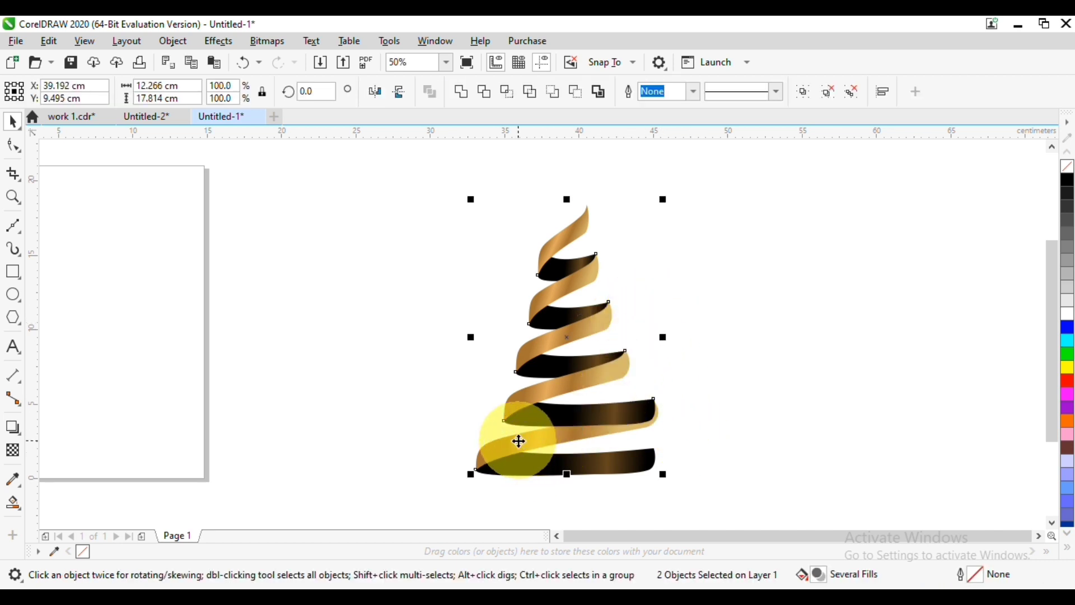
click(655, 430)
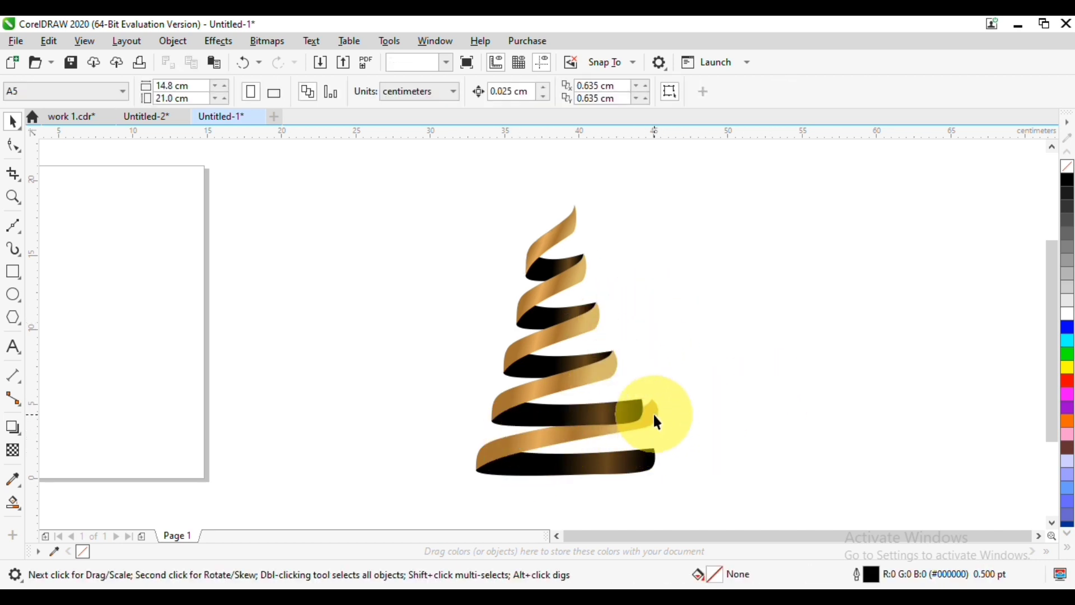
- Change the stacking order so the lowest gold band lies in front of the dark band above it
click(658, 409)
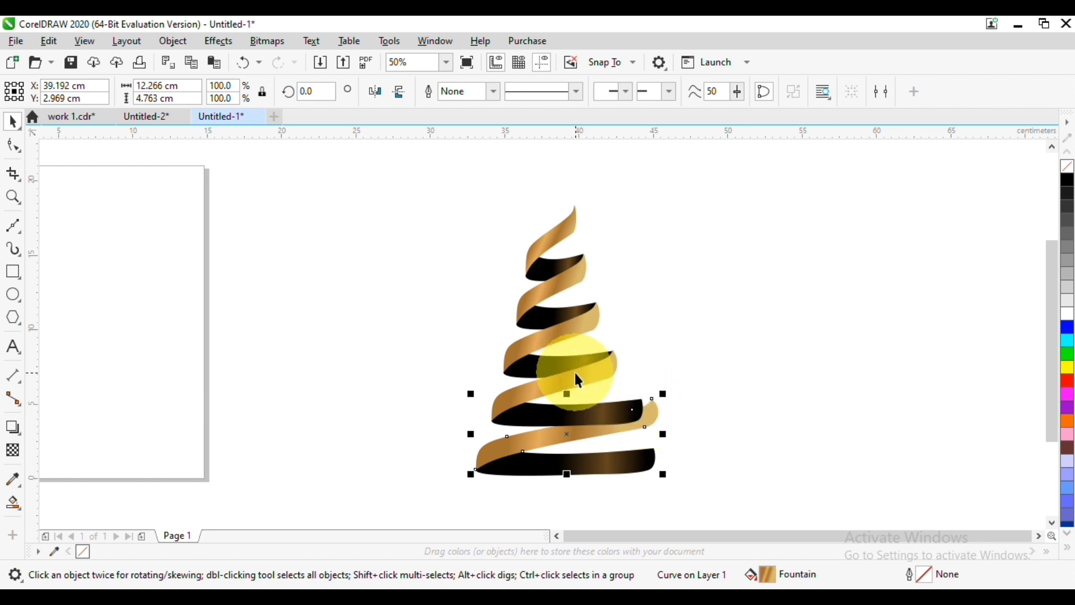
key(ctrl+Page_Down)
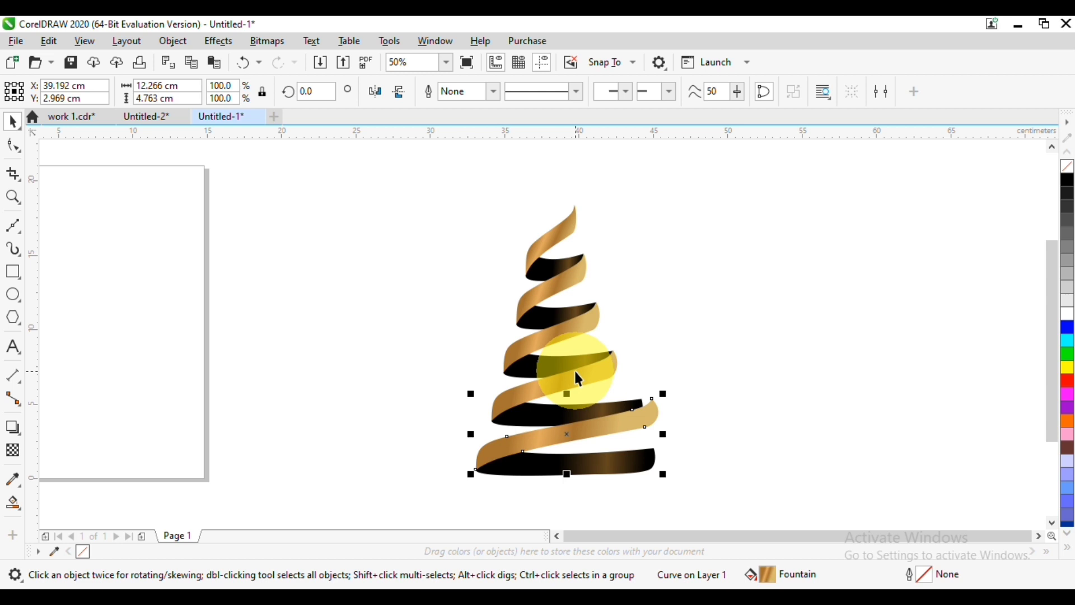
click(726, 361)
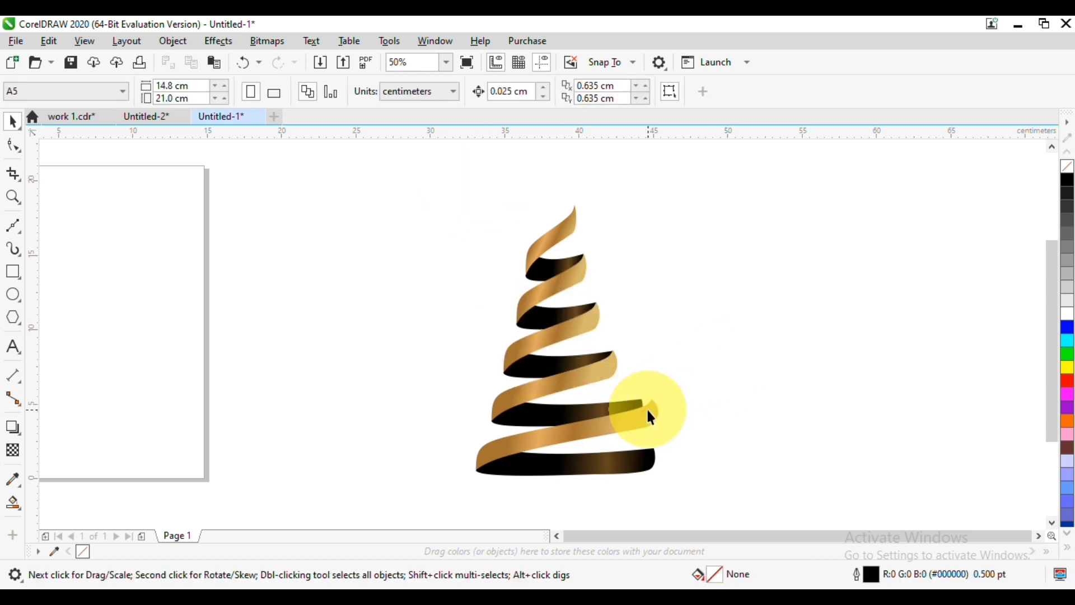
- Narrow the lowest gold band to meet the dark band above it, and narrow the bottom dark band to 11.219 cm
click(647, 409)
drag(664, 431, 643, 456)
key(ctrl+z)
click(632, 459)
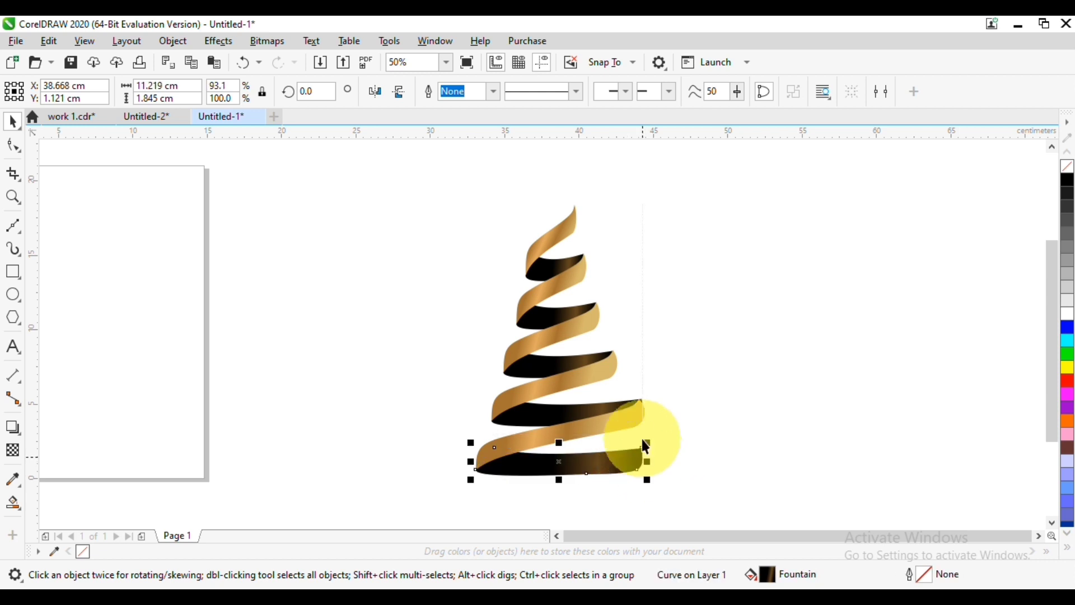
- Ungroup the upper bands and move the second-lowest dark band's upper right corner node onto the lowest gold band's tip
click(604, 408)
scroll(633, 437, up, 3)
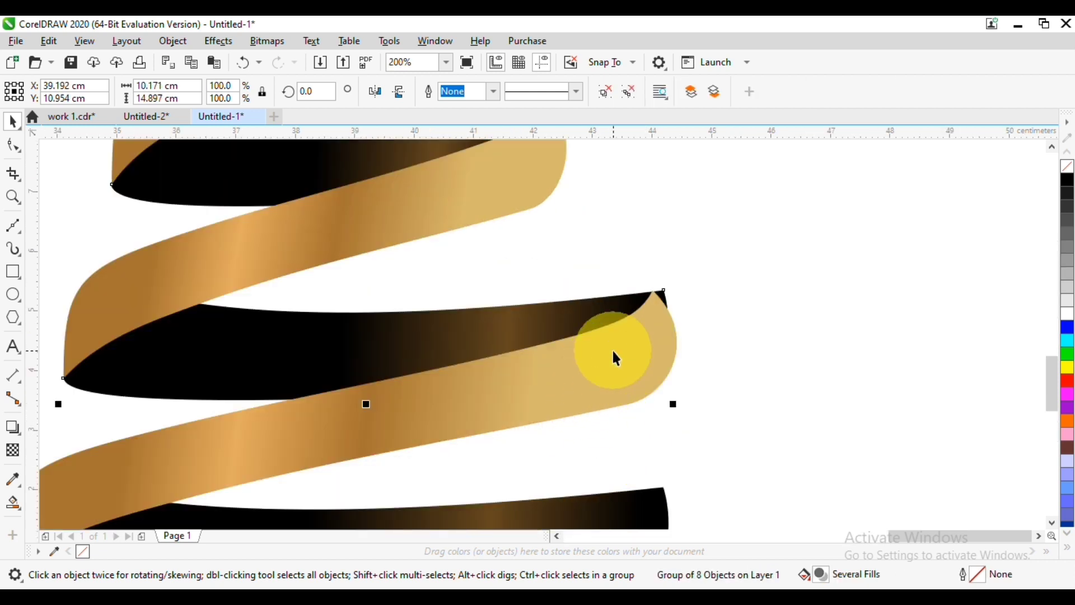
key(ctrl+u)
click(657, 297)
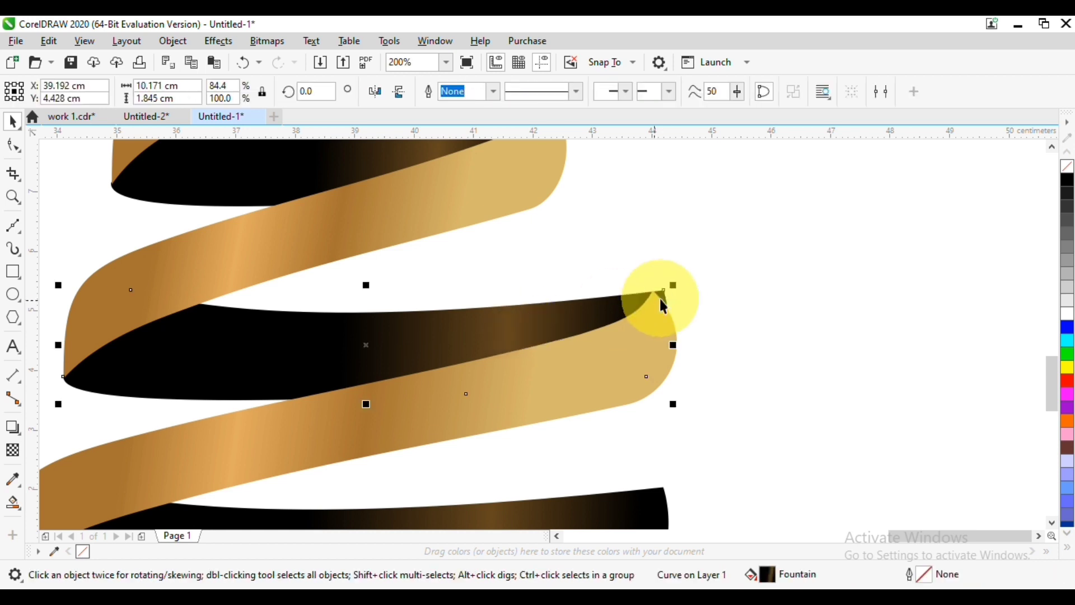
key(F10)
drag(661, 291, 650, 292)
scroll(455, 354, down, 4)
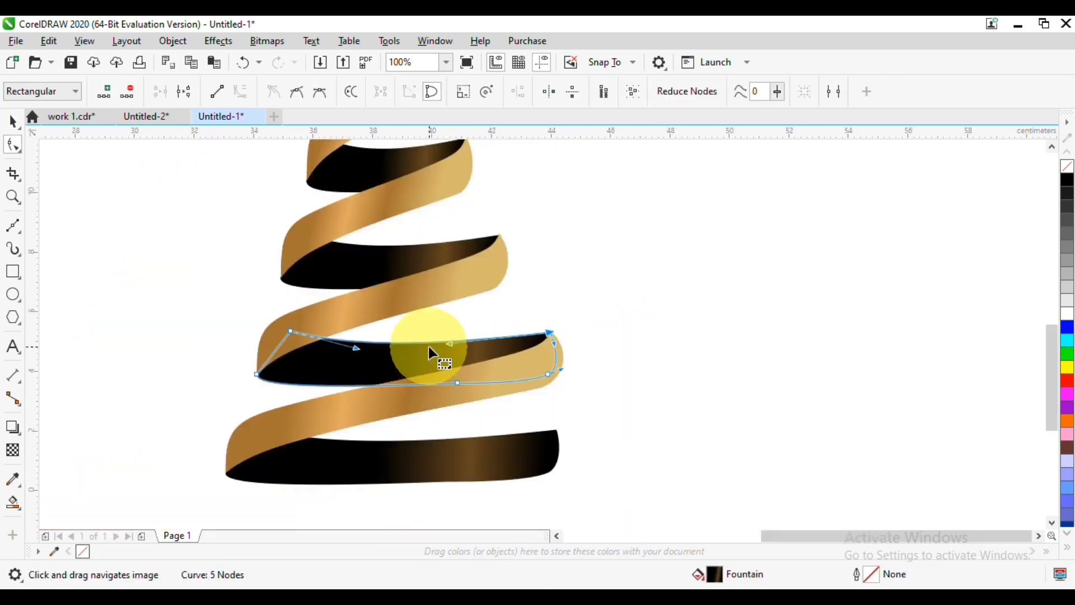
drag(435, 348, 456, 372)
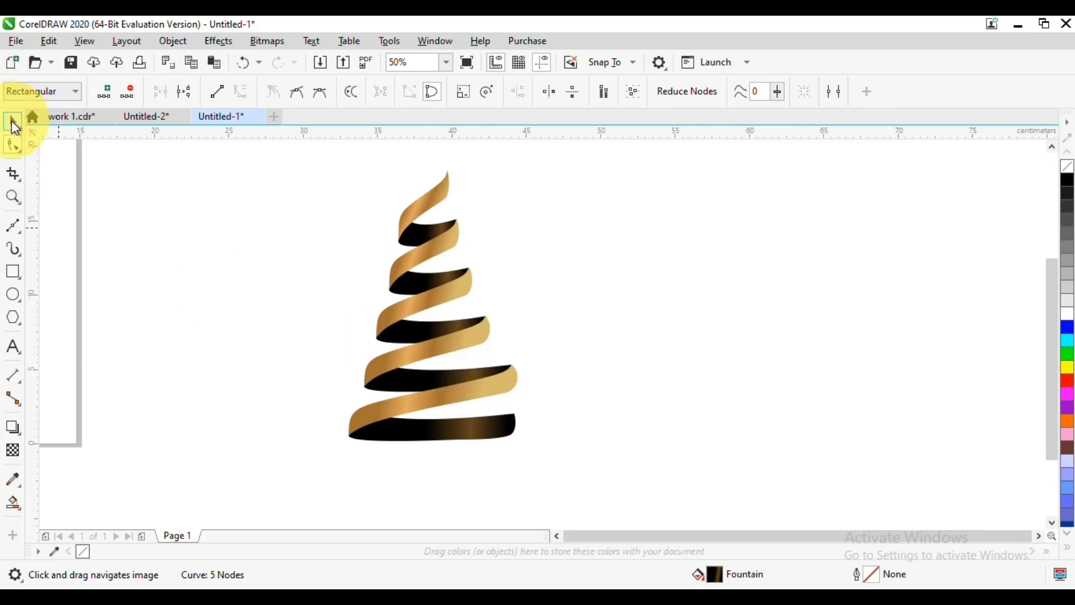
click(12, 121)
drag(335, 272, 352, 283)
click(633, 318)
scroll(633, 318, up, 1)
drag(634, 319, 731, 338)
scroll(719, 338, down, 1)
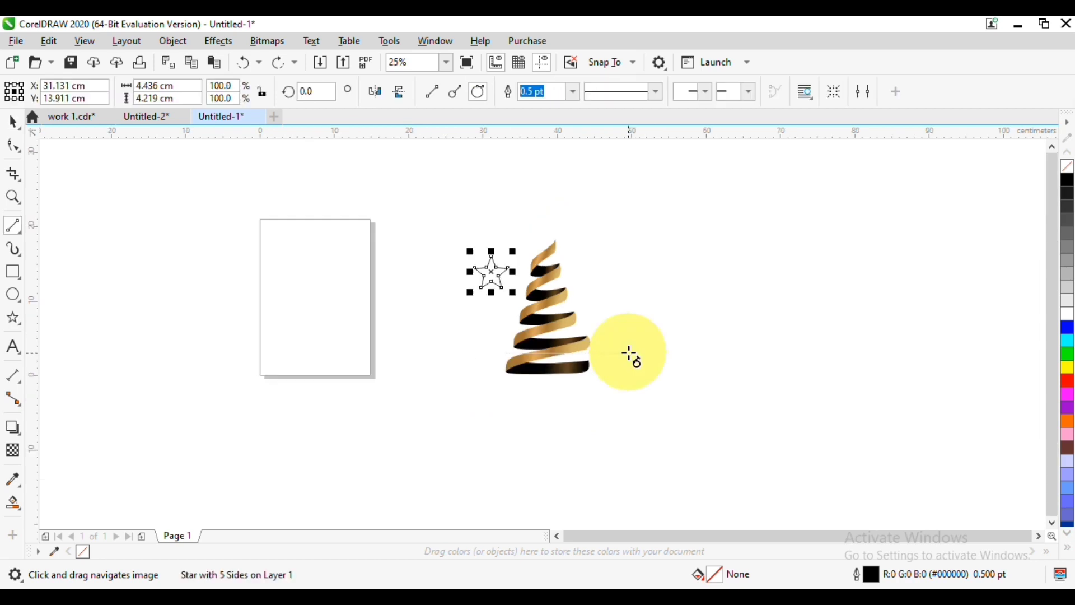
key(Delete)
- Draw a five-point star about 5.2 by 4.9 cm to the left of the spiral's top and set its sharpness to 47
scroll(629, 355, up, 1)
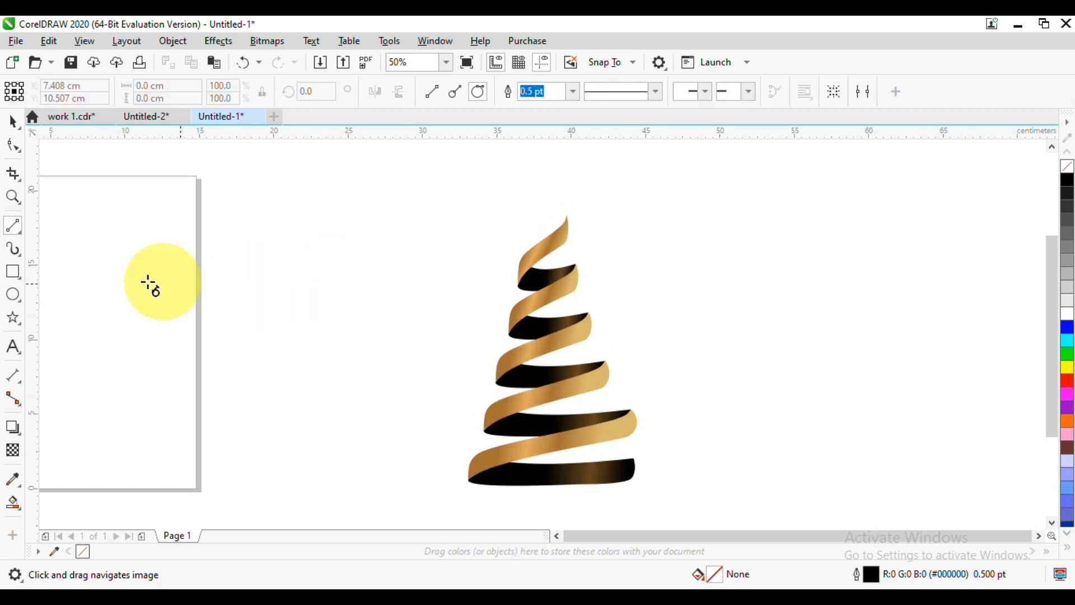
click(22, 327)
click(52, 335)
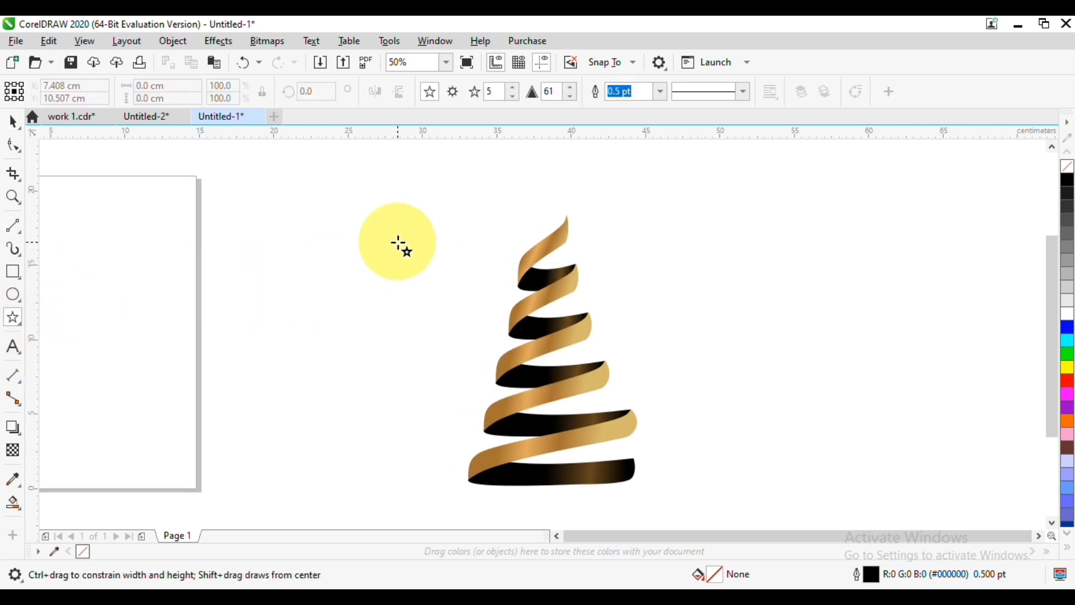
drag(391, 245, 476, 329)
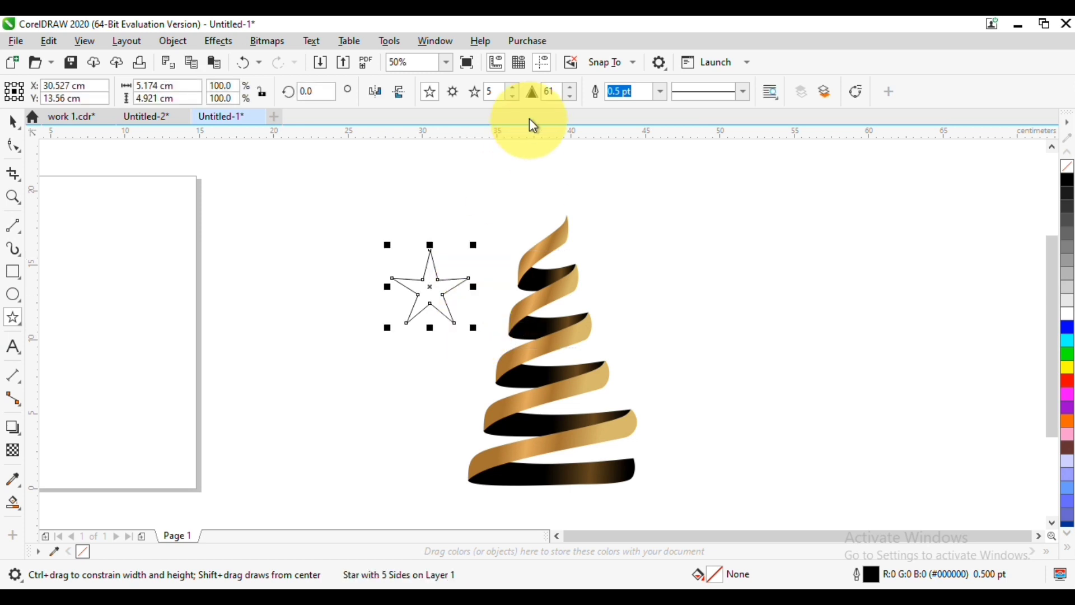
double_click(572, 97)
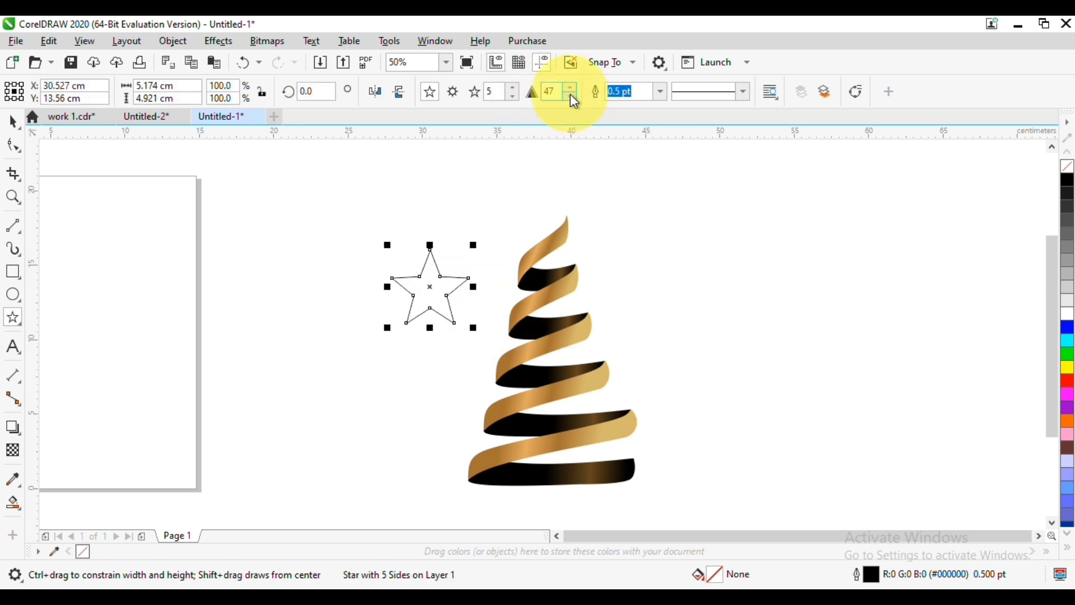
- Set the star's sharpness to 39 and fillet its corners with a 0.14 cm radius
double_click(572, 99)
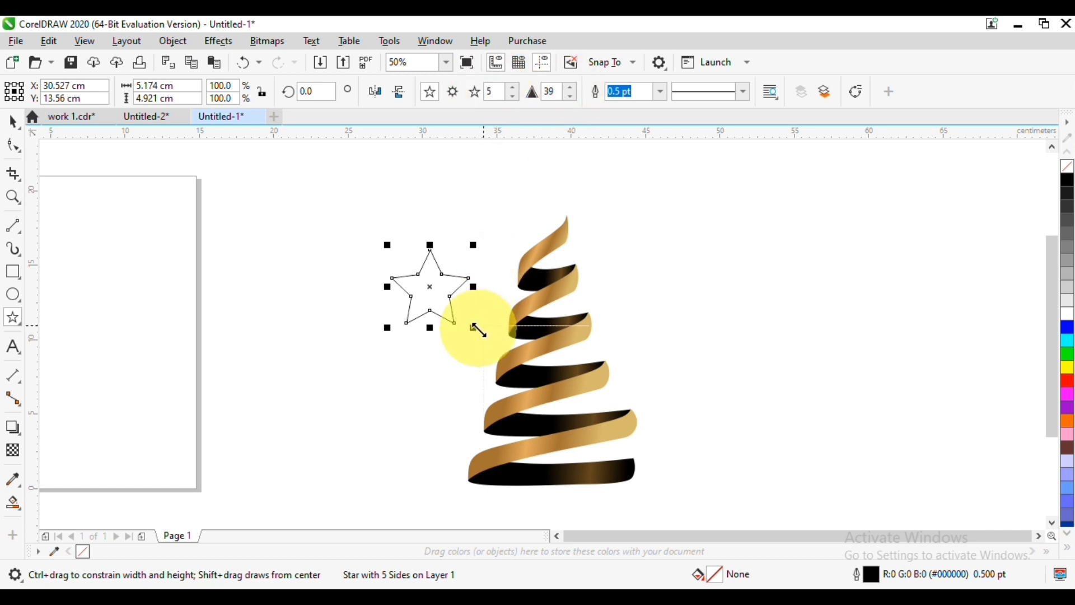
scroll(479, 323, up, 2)
drag(446, 266, 427, 319)
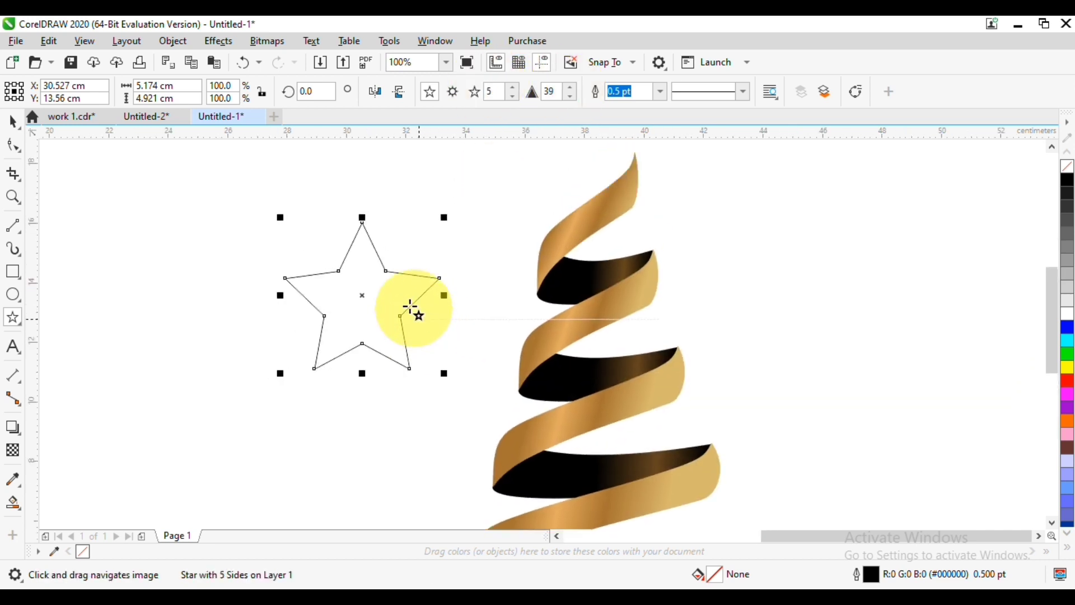
click(431, 40)
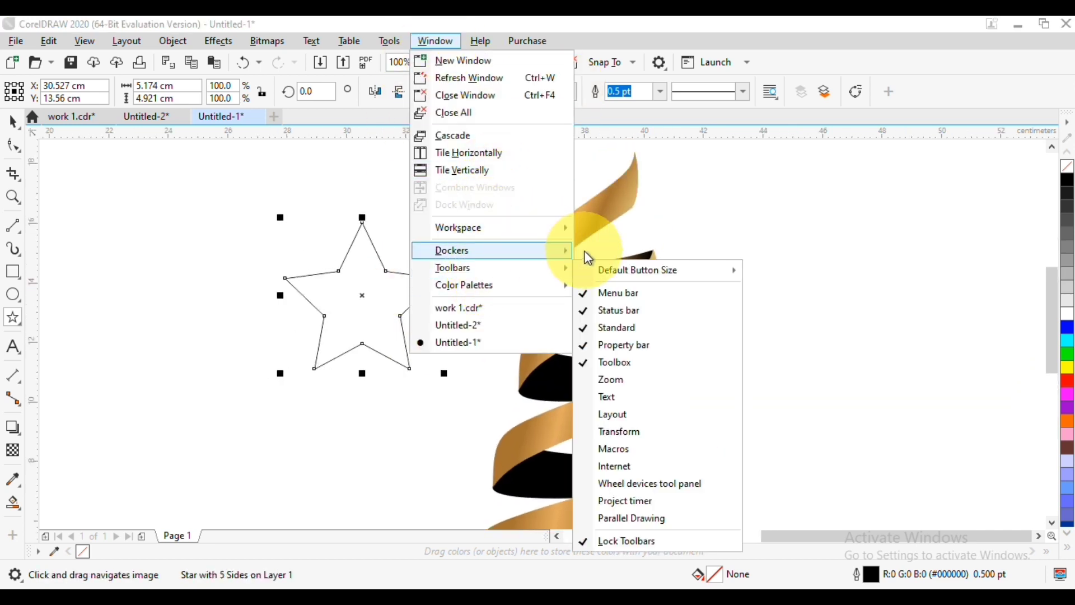
mouse_move(566, 250)
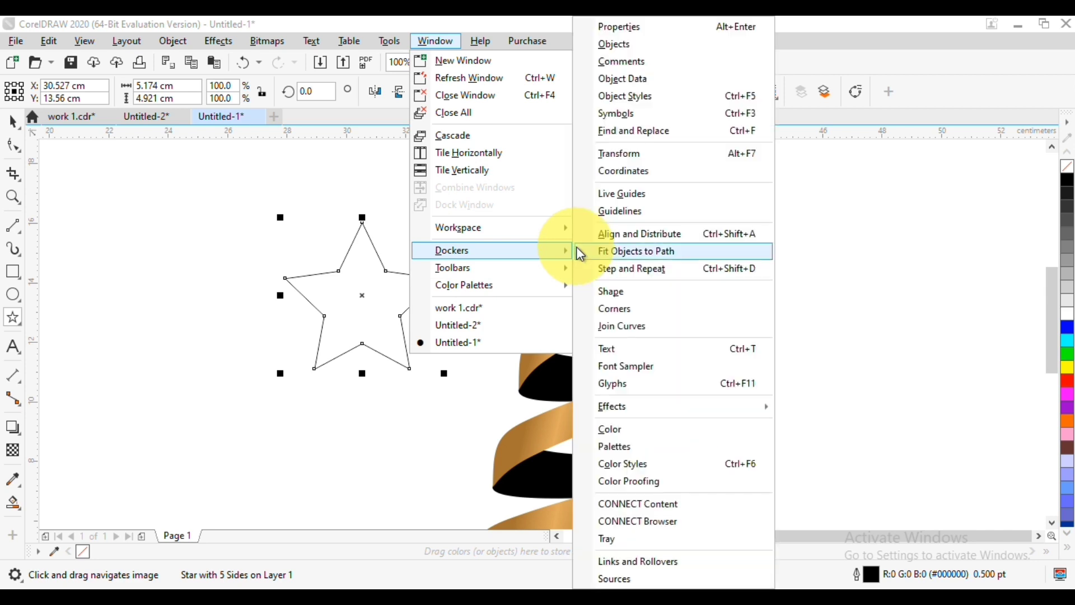
click(614, 309)
click(989, 306)
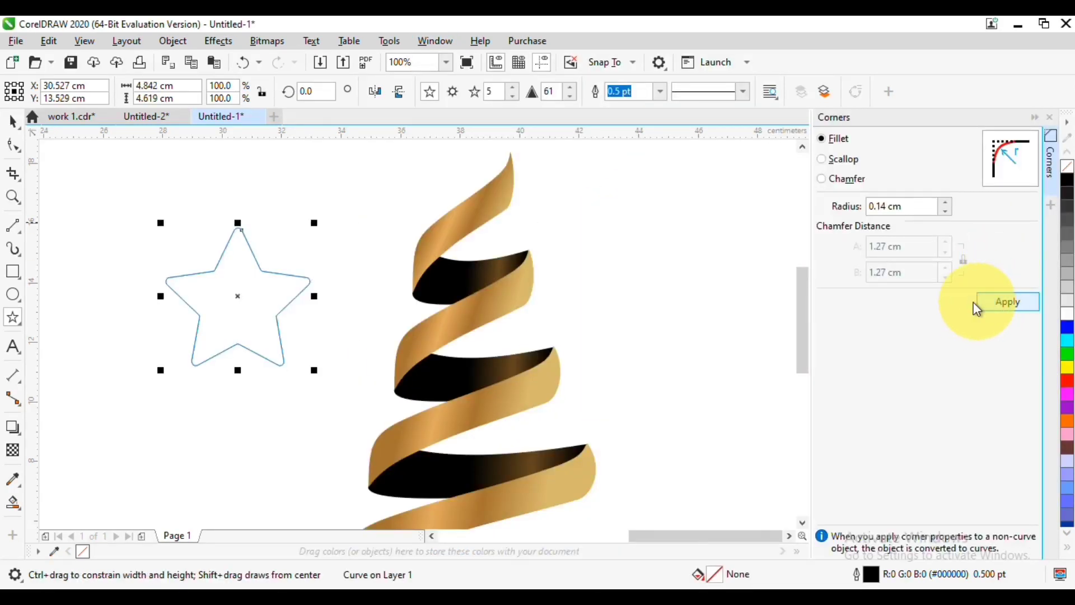
click(1049, 116)
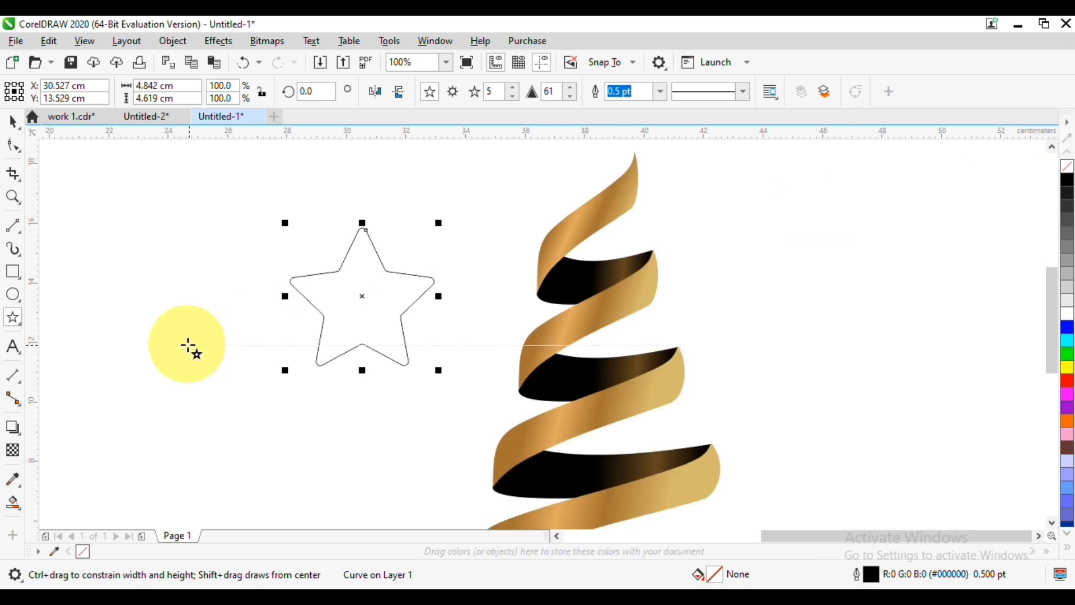
- Fill the rounded star with the saved gold fountain fill that runs from brown to light gold at -39.3°
drag(203, 331, 277, 330)
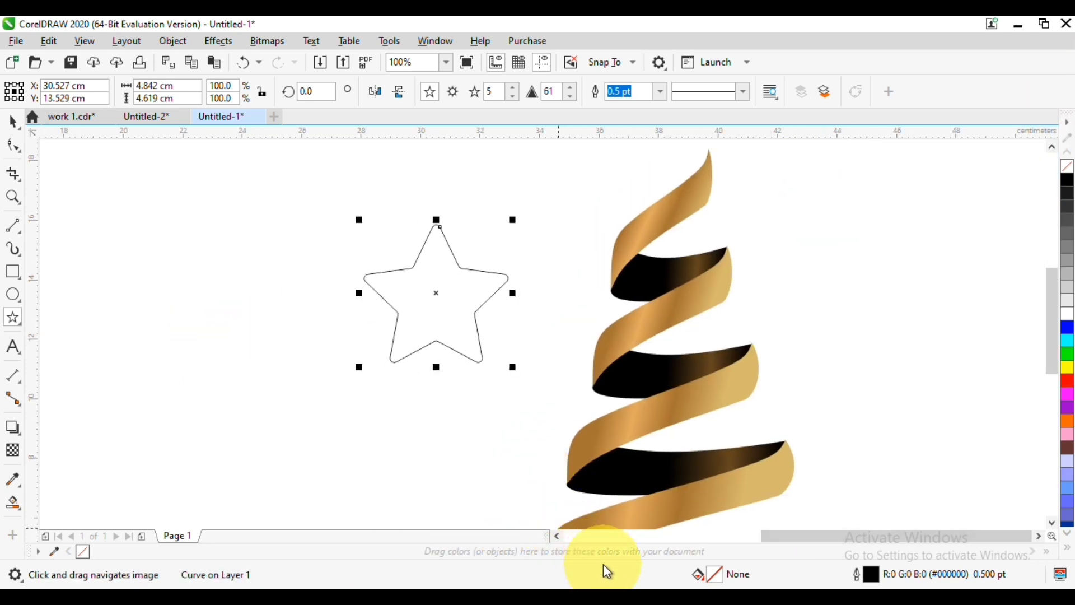
double_click(715, 574)
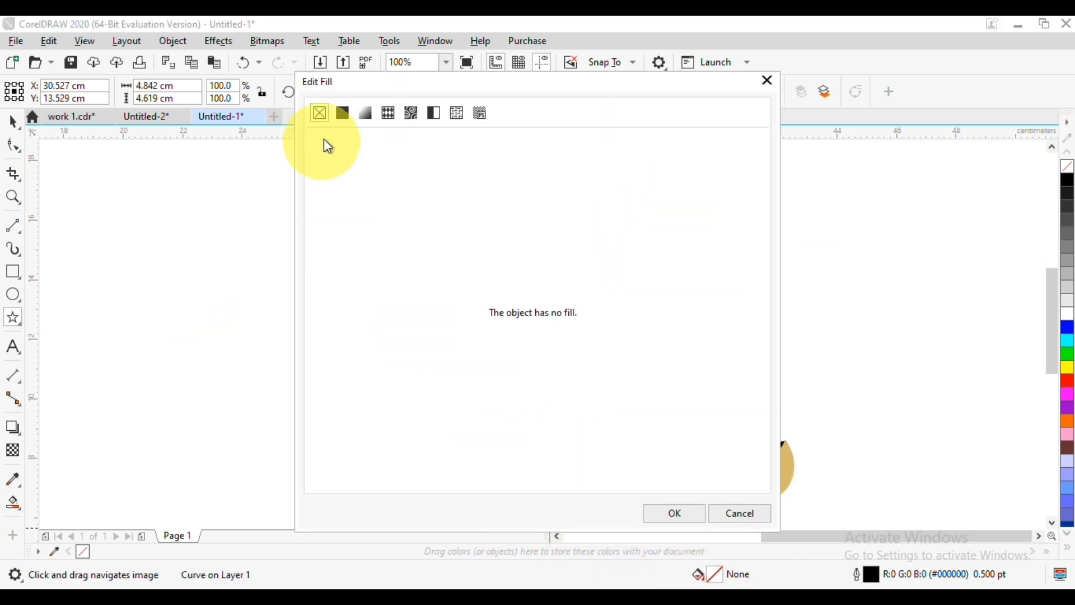
click(365, 114)
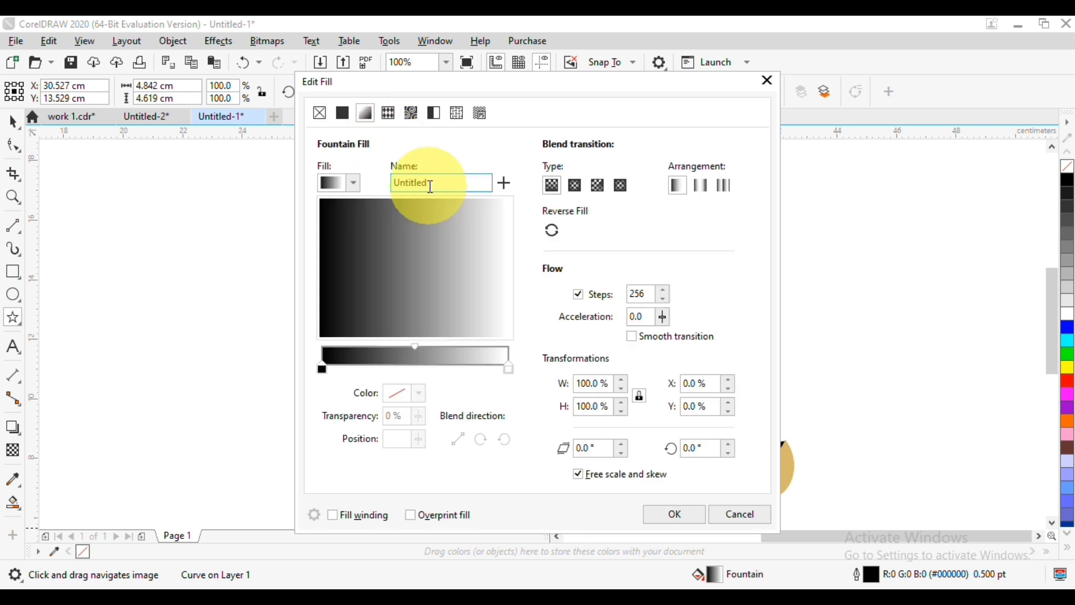
click(353, 183)
click(448, 292)
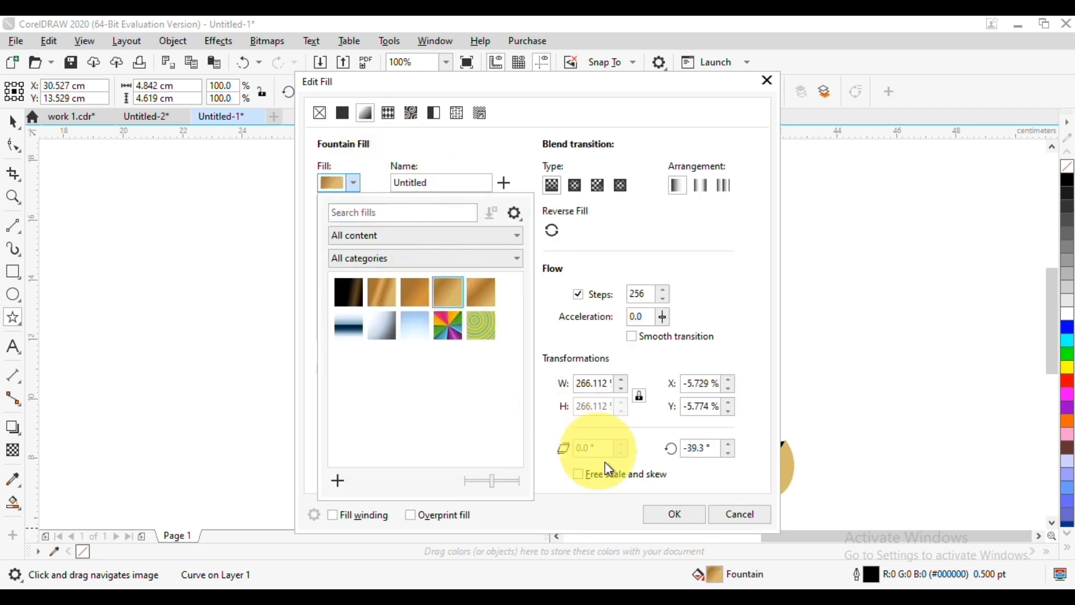
click(657, 511)
click(655, 515)
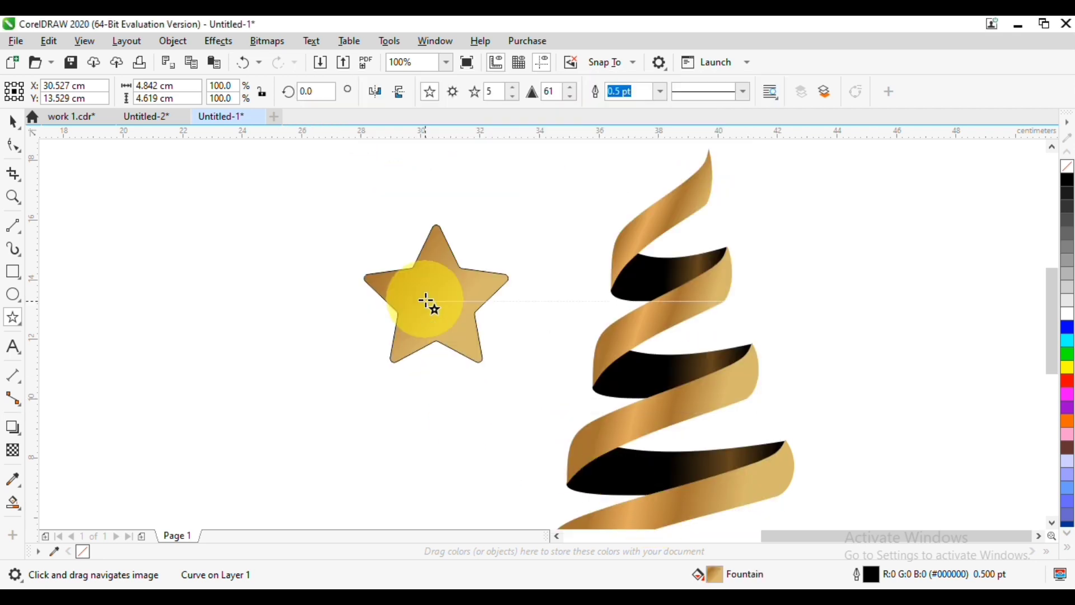
- Draw straight lines joining the star's centre to its top, right, left and lower right tips and its upper right and lower left inner corners
scroll(427, 302, up, 2)
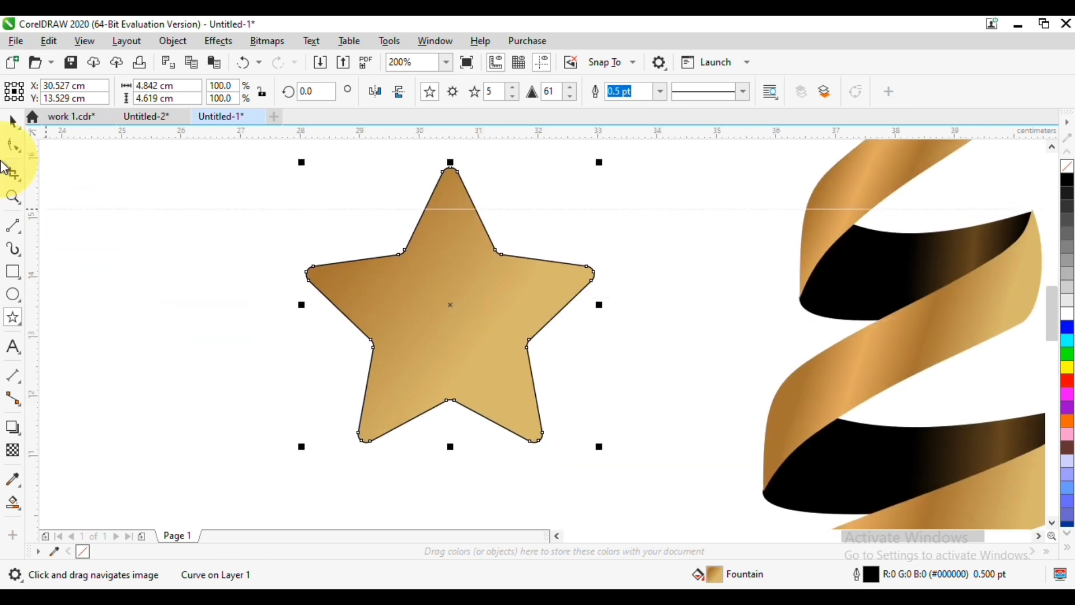
click(14, 227)
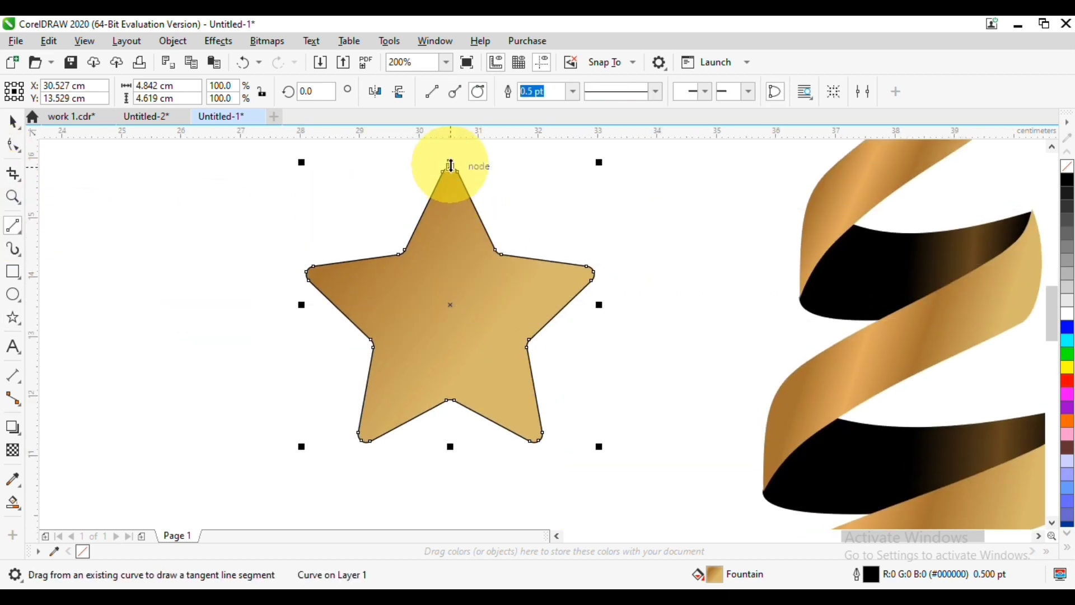
mouse_move(454, 175)
mouse_down()
mouse_move(455, 308)
mouse_move(451, 168)
mouse_up()
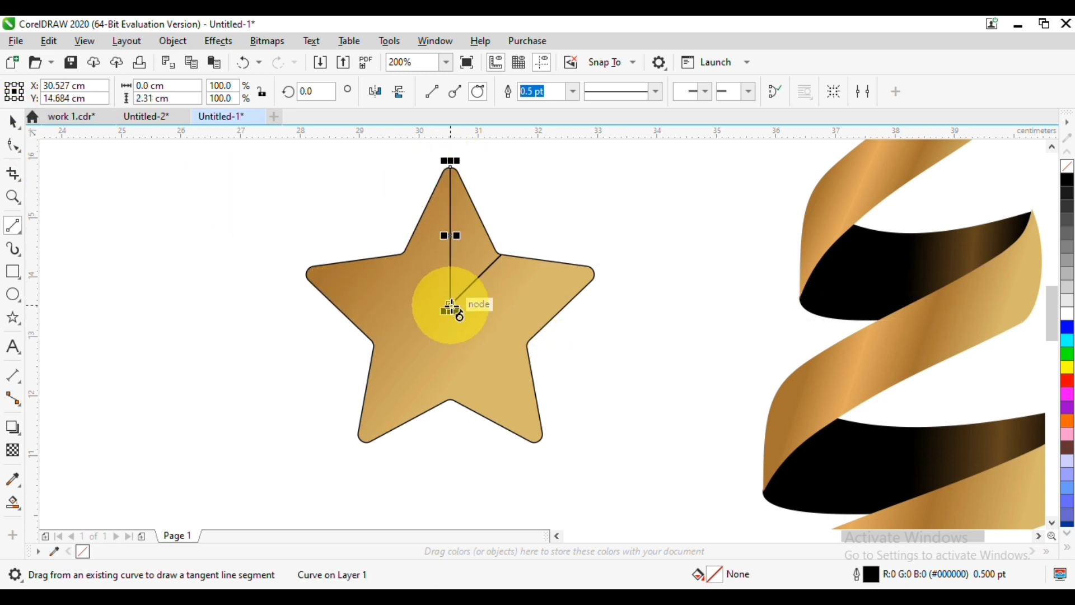
drag(451, 306, 595, 273)
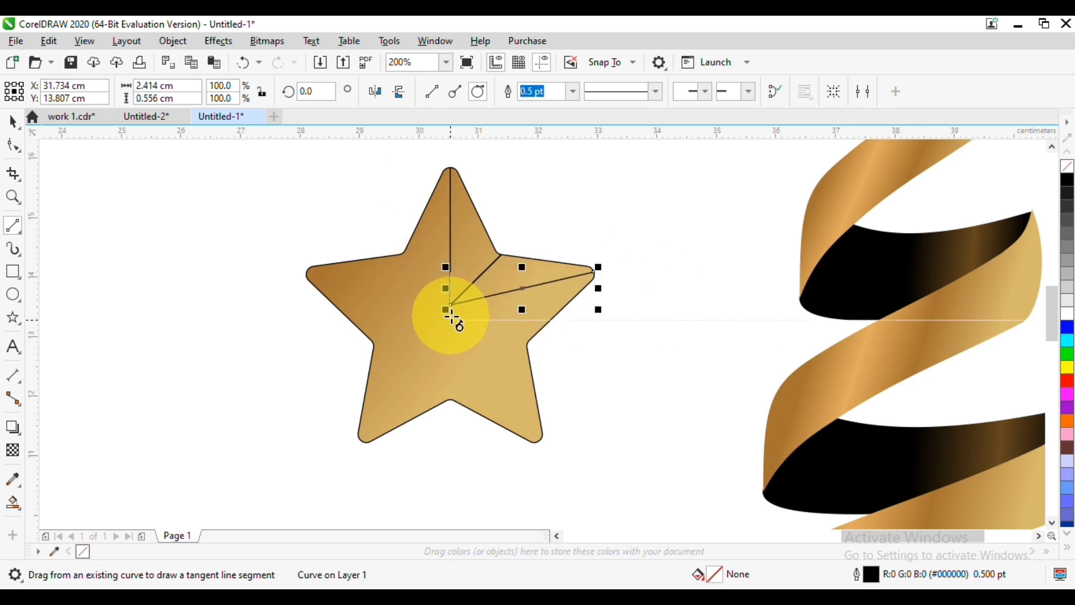
drag(451, 308, 535, 437)
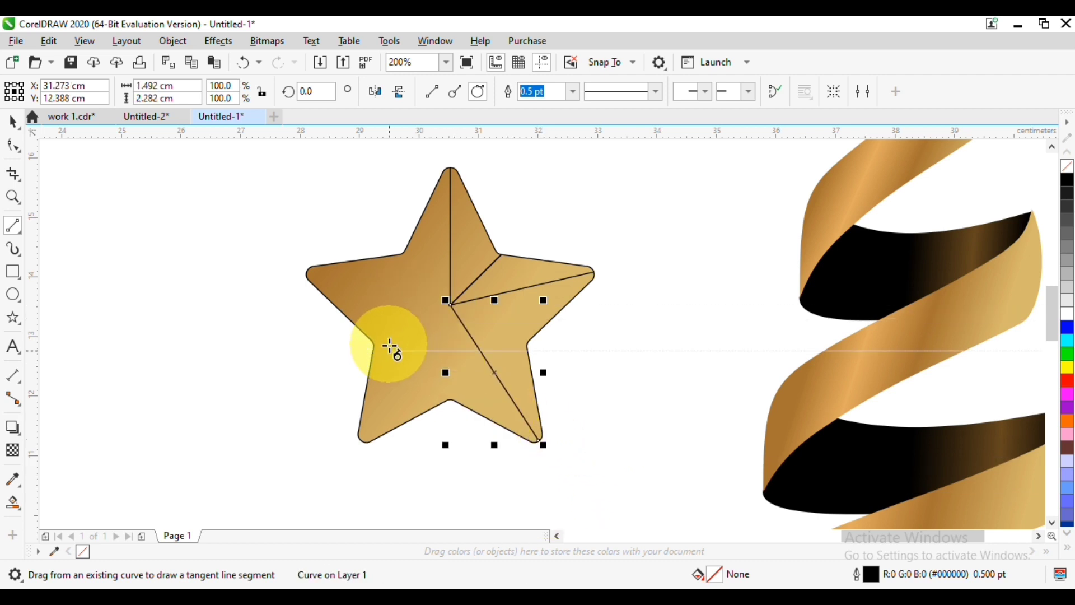
drag(377, 339, 452, 302)
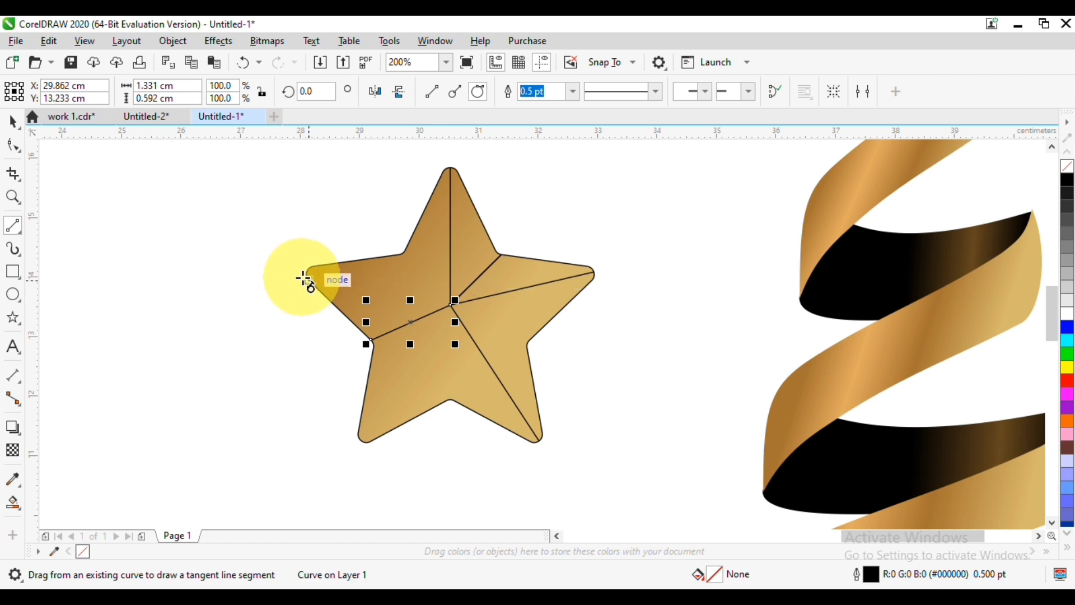
drag(443, 298, 307, 271)
key(ctrl+z)
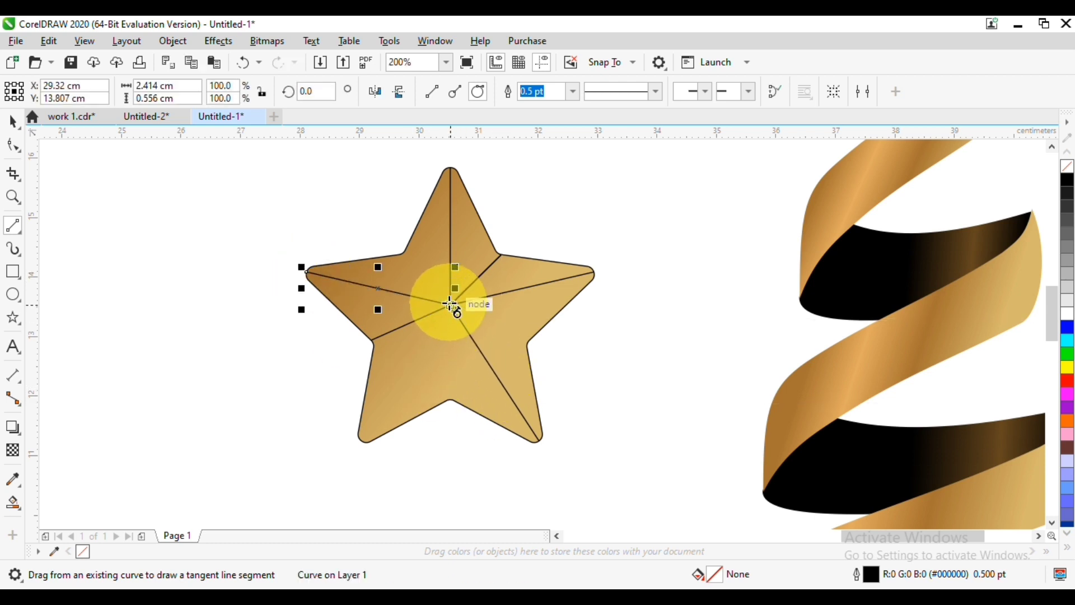
- Smart Fill the top point's right half, the large lower right region and the left point's lower half in blue
click(15, 124)
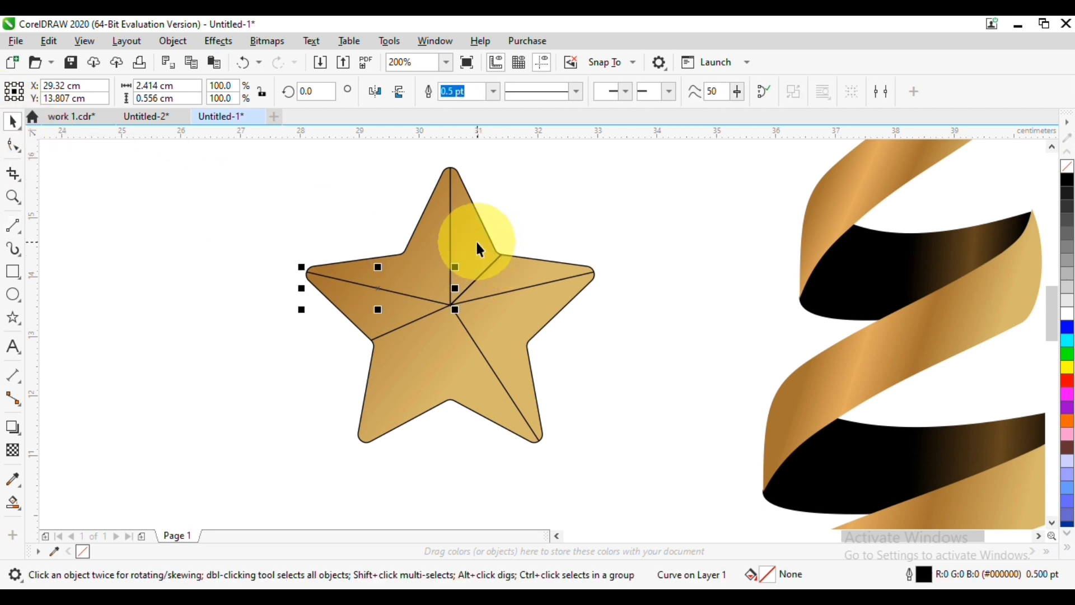
click(480, 247)
click(14, 502)
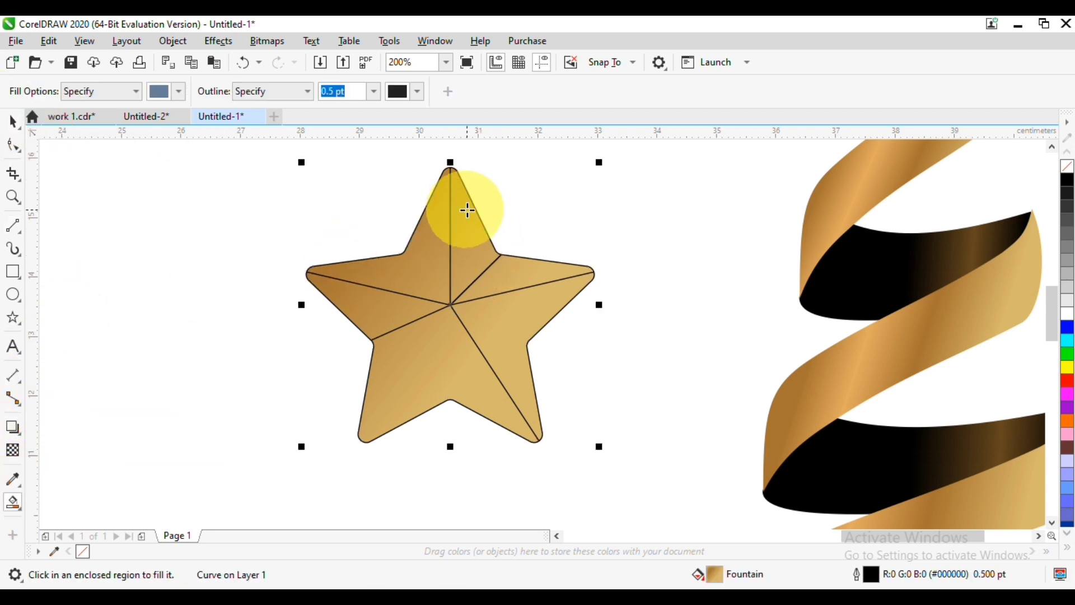
click(469, 215)
click(522, 312)
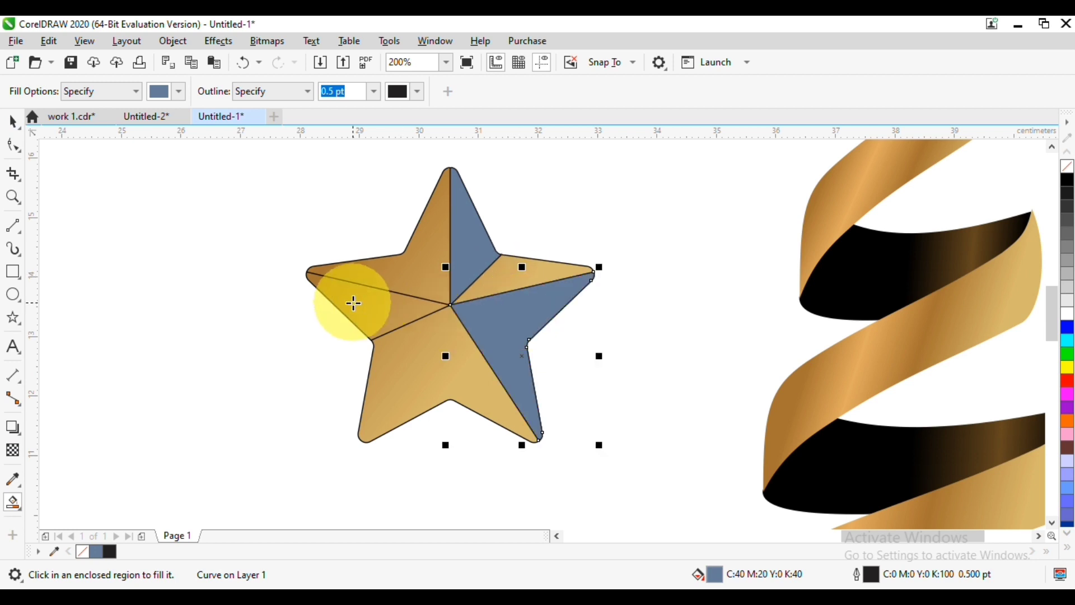
click(352, 300)
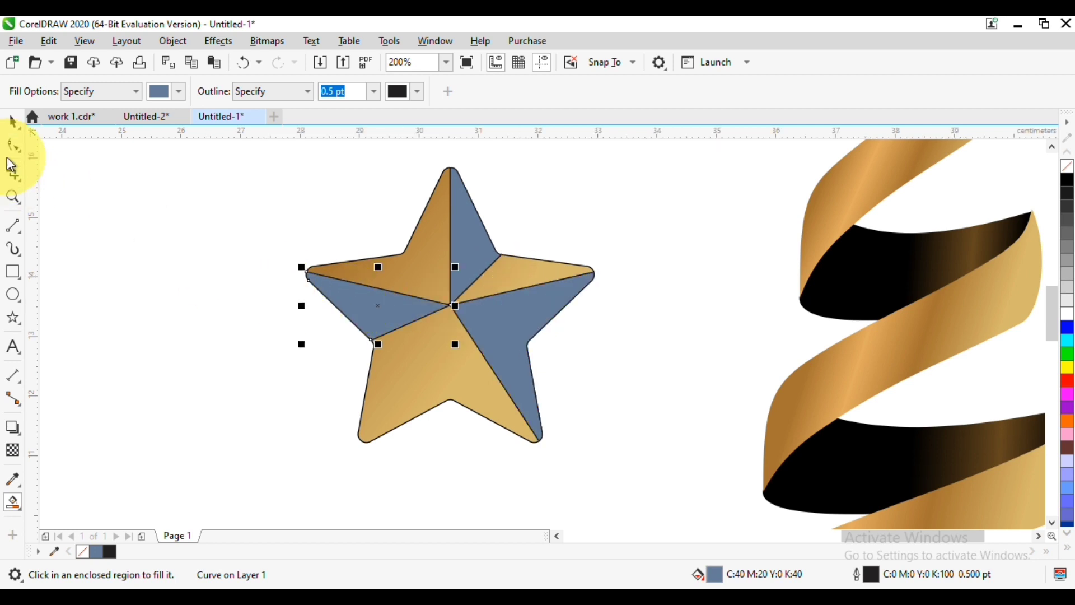
- Draw lines joining the centre to the bottom inner corner and the lower left tip, and Smart Fill the facet between them blue
click(17, 230)
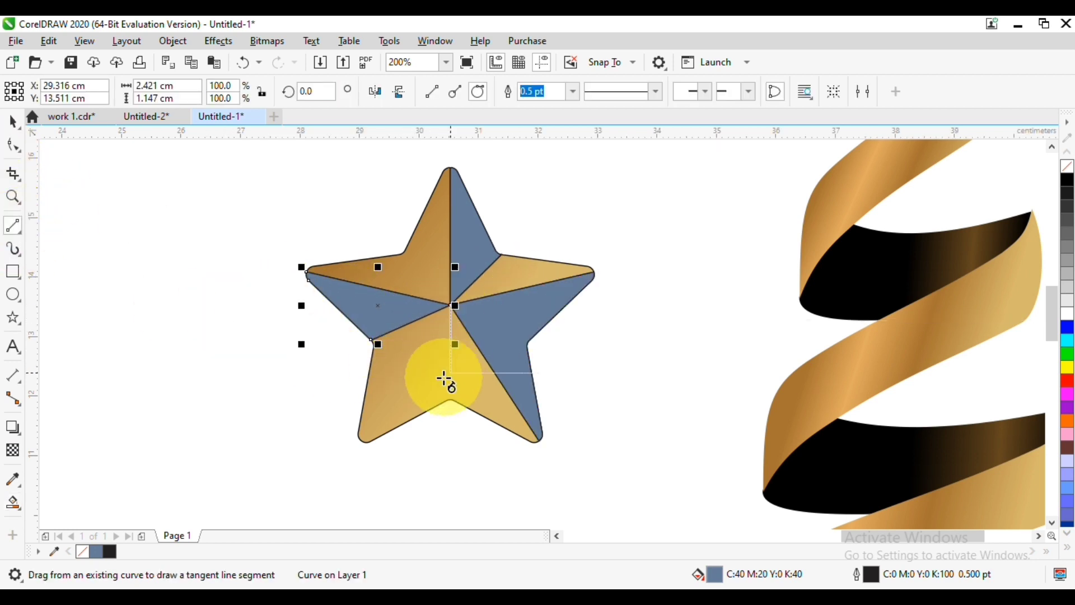
drag(444, 379, 451, 400)
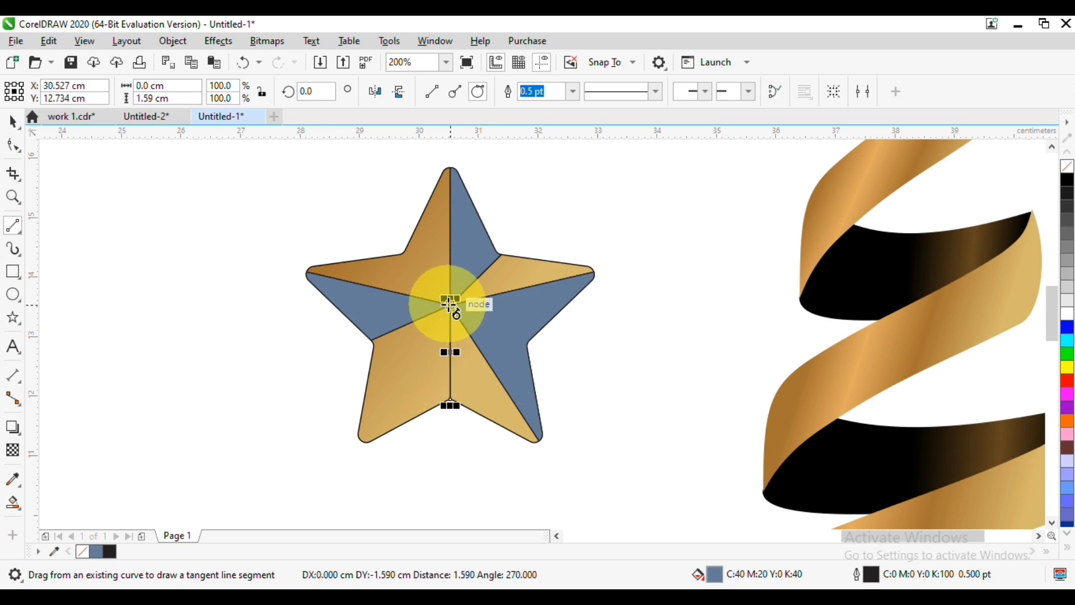
drag(441, 331, 362, 441)
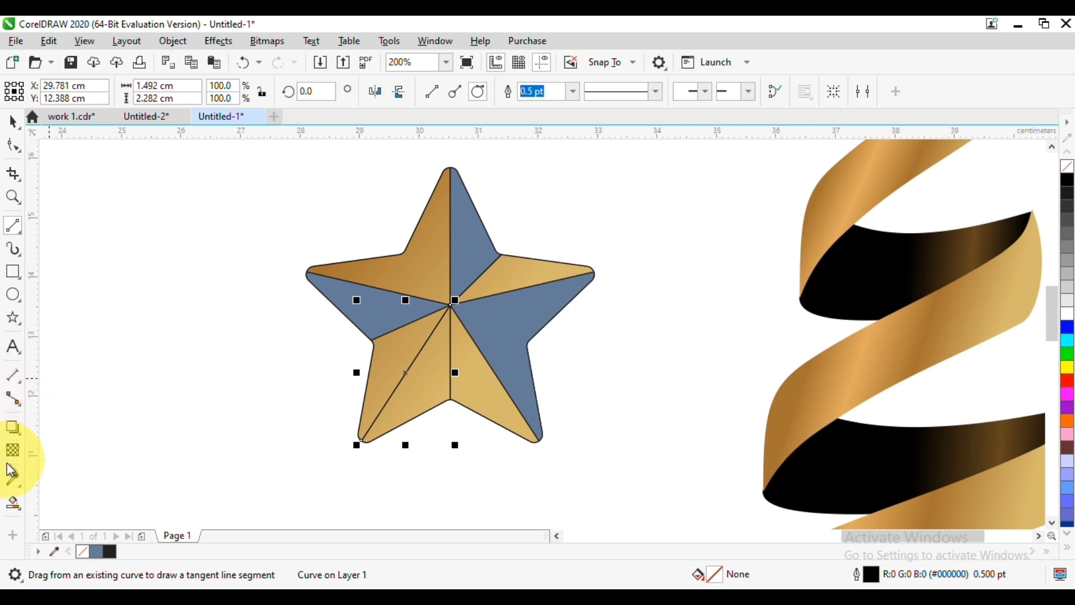
click(13, 502)
click(423, 395)
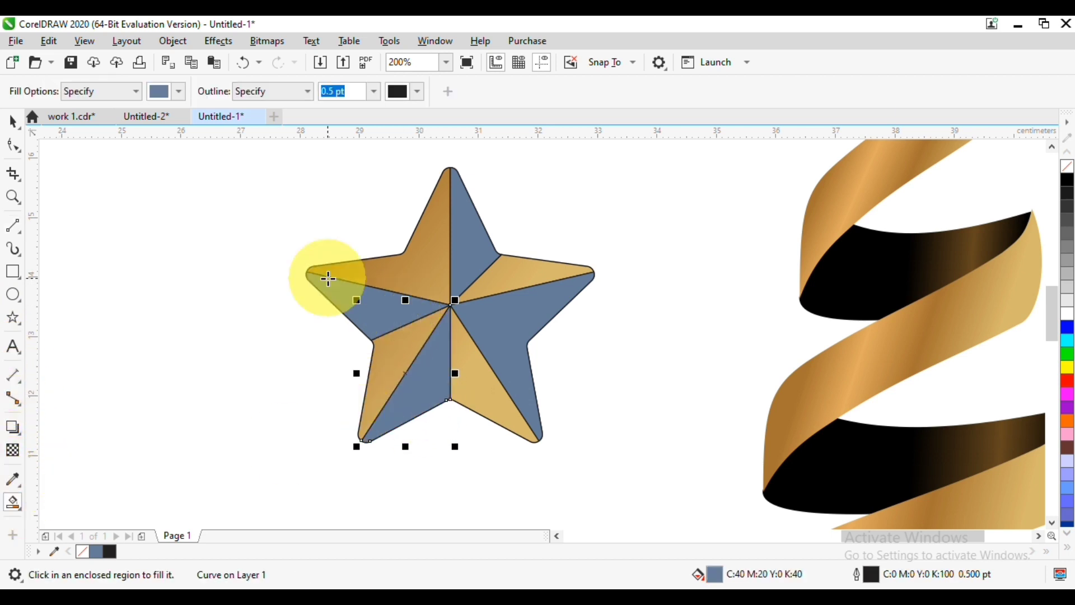
- Select the four blue facets together and cut them from the star
click(13, 130)
click(386, 335)
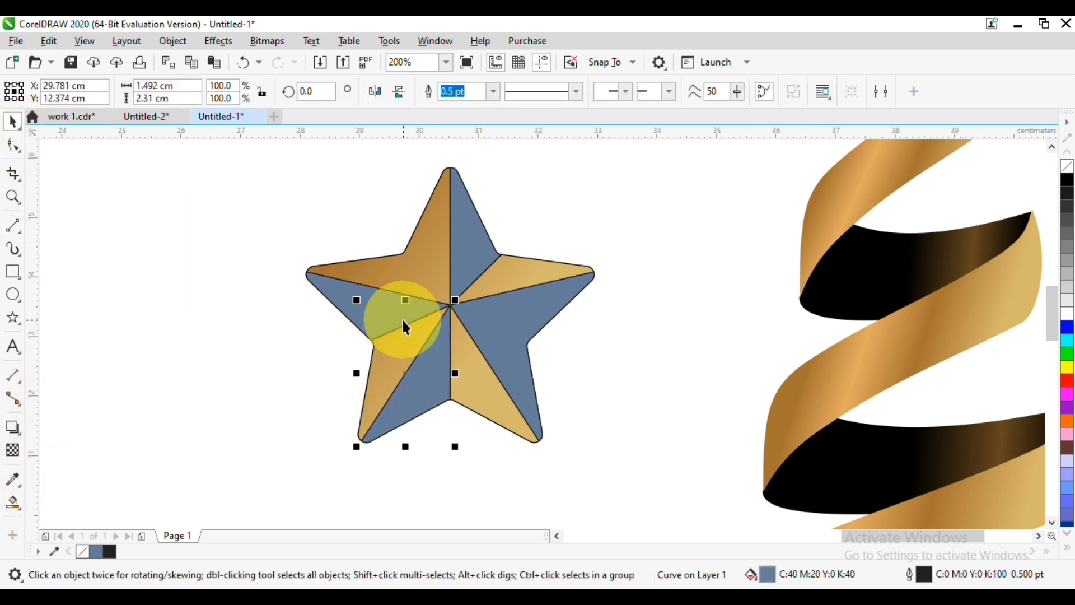
shift+click(477, 259)
shift+click(510, 331)
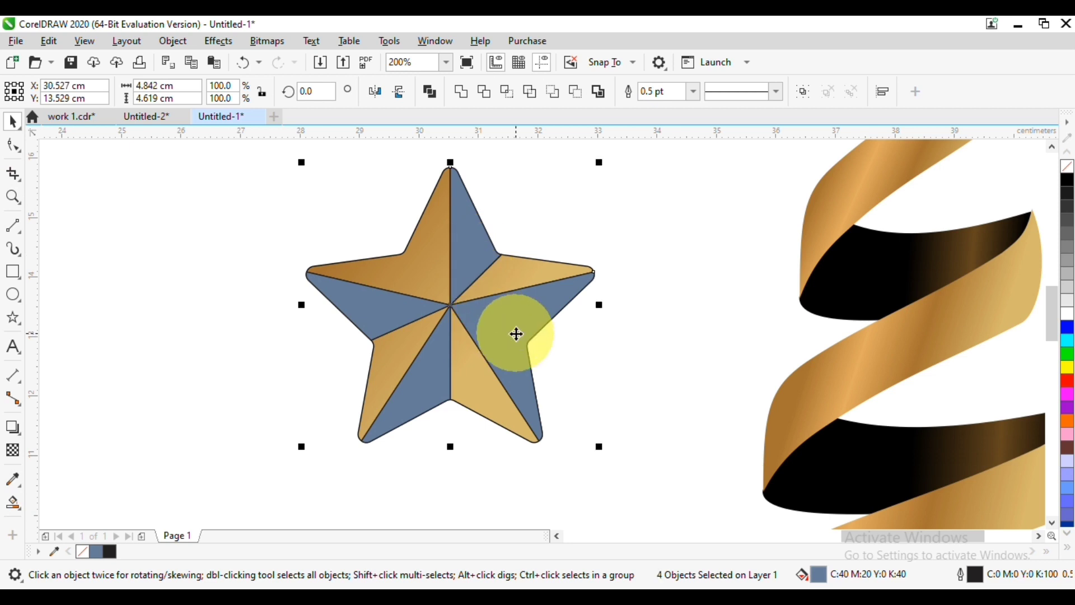
key(Delete)
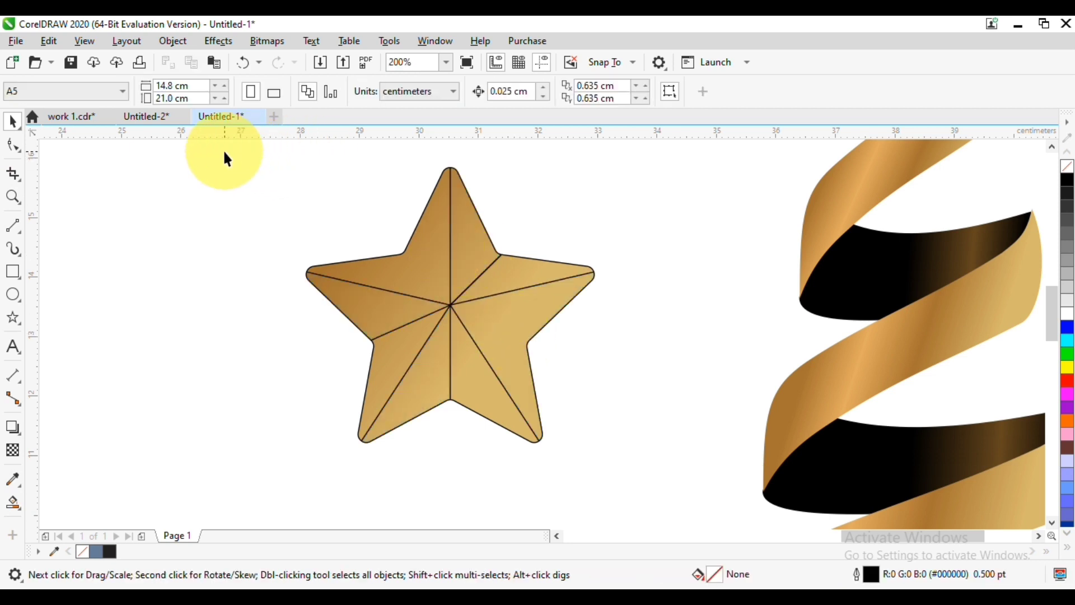
- Delete all dividing lines inside the star and paste the four blue facets back in place
drag(225, 151, 568, 308)
drag(624, 370, 625, 369)
key(Delete)
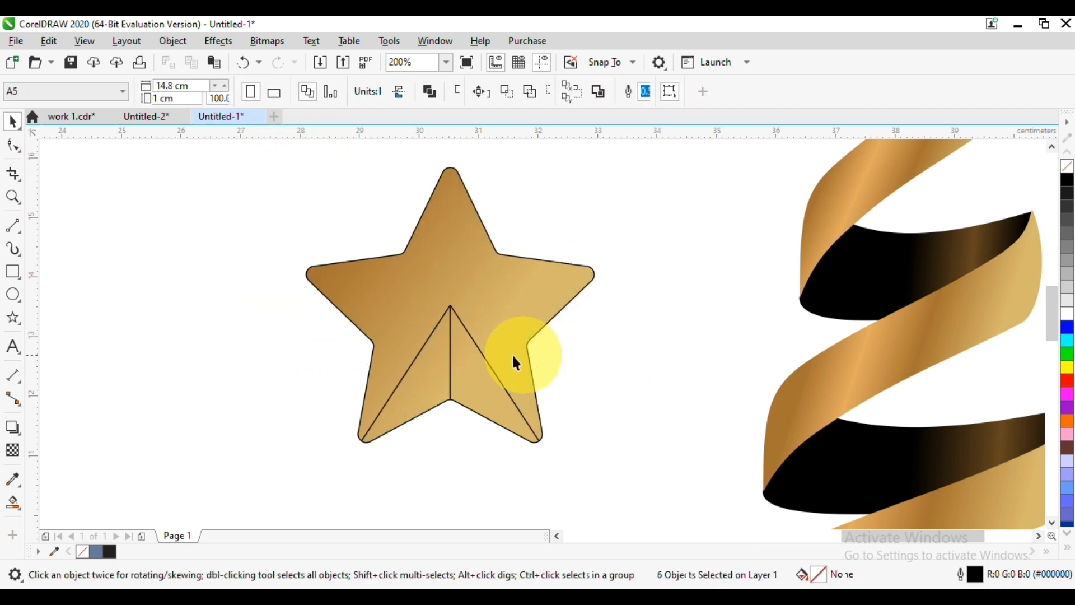
drag(172, 282, 567, 448)
key(Delete)
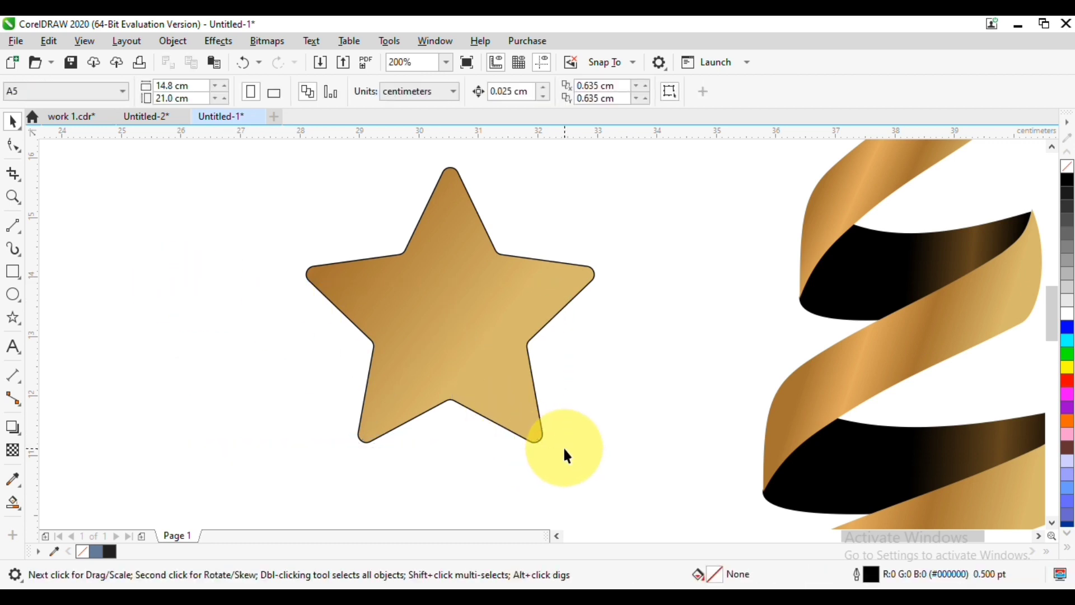
key(ctrl+v)
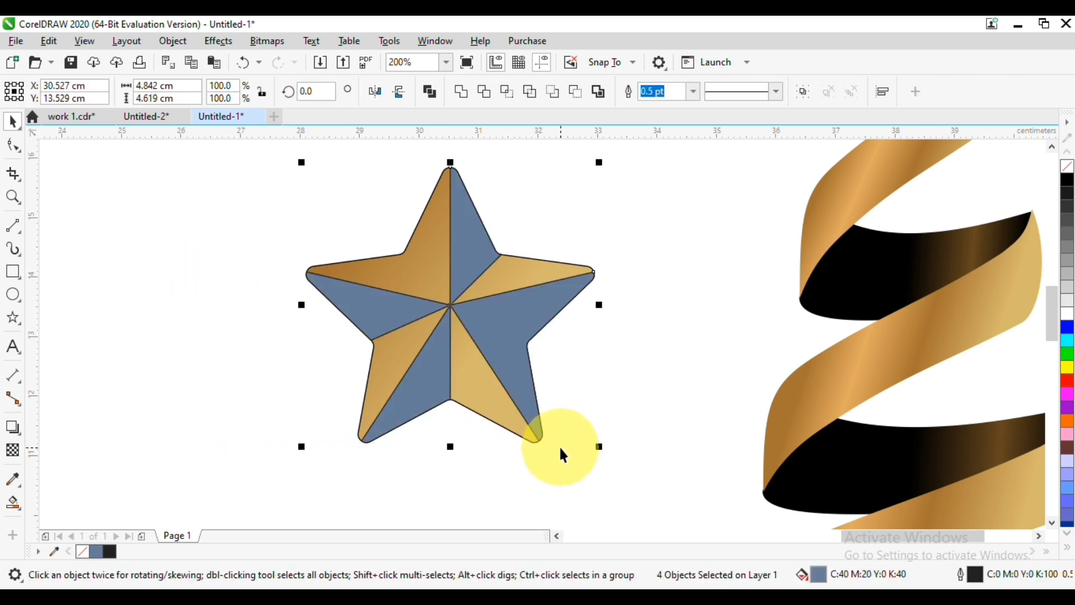
- Remove the outline from the four selected blue facets and give them the darker gold-orange fountain fill preset
right_click(1067, 169)
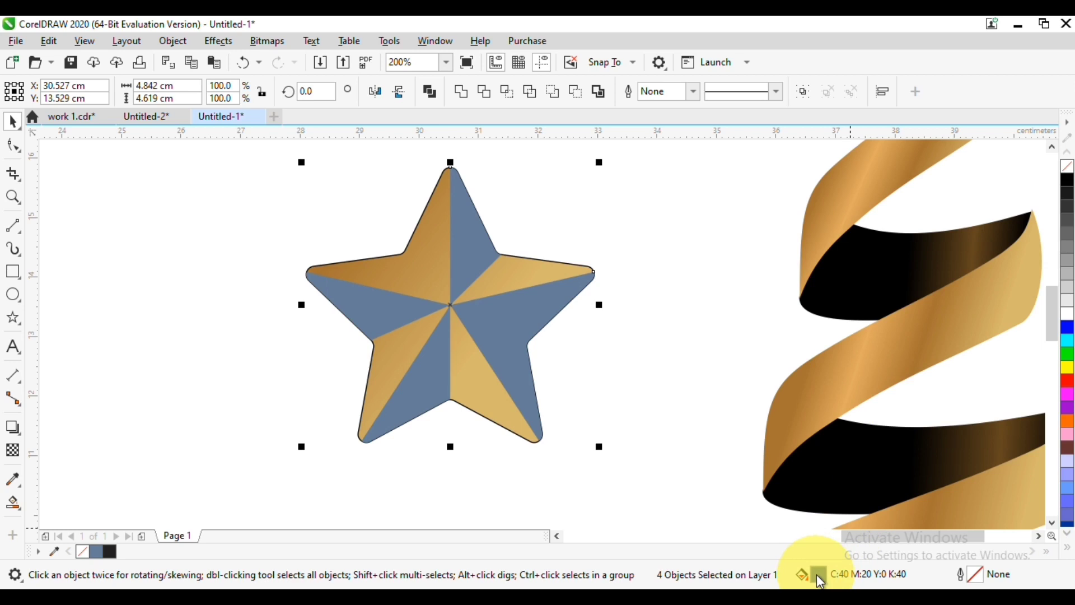
double_click(792, 559)
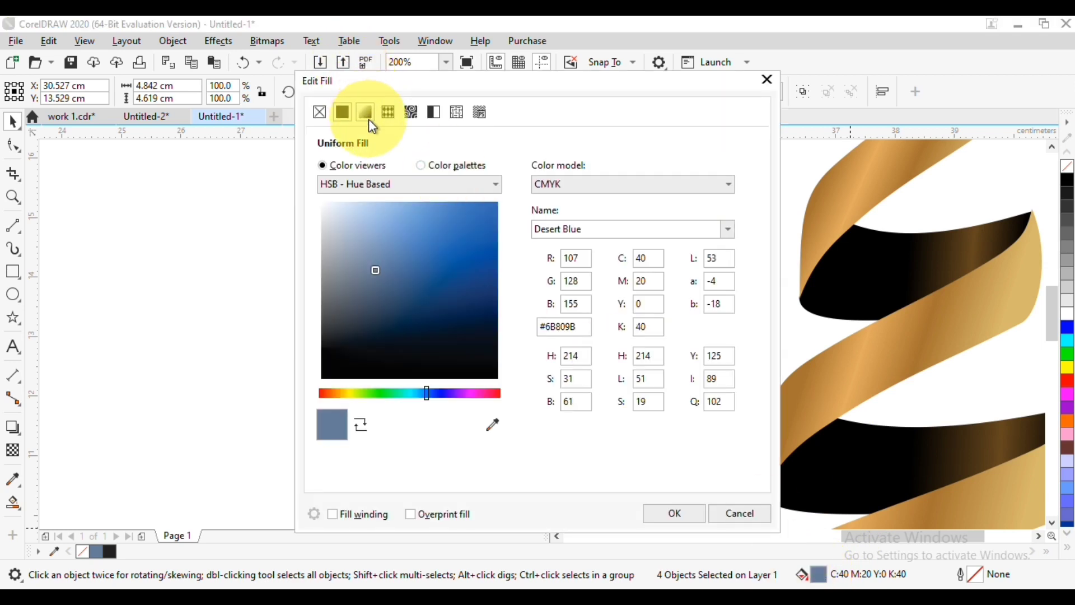
click(365, 112)
click(353, 182)
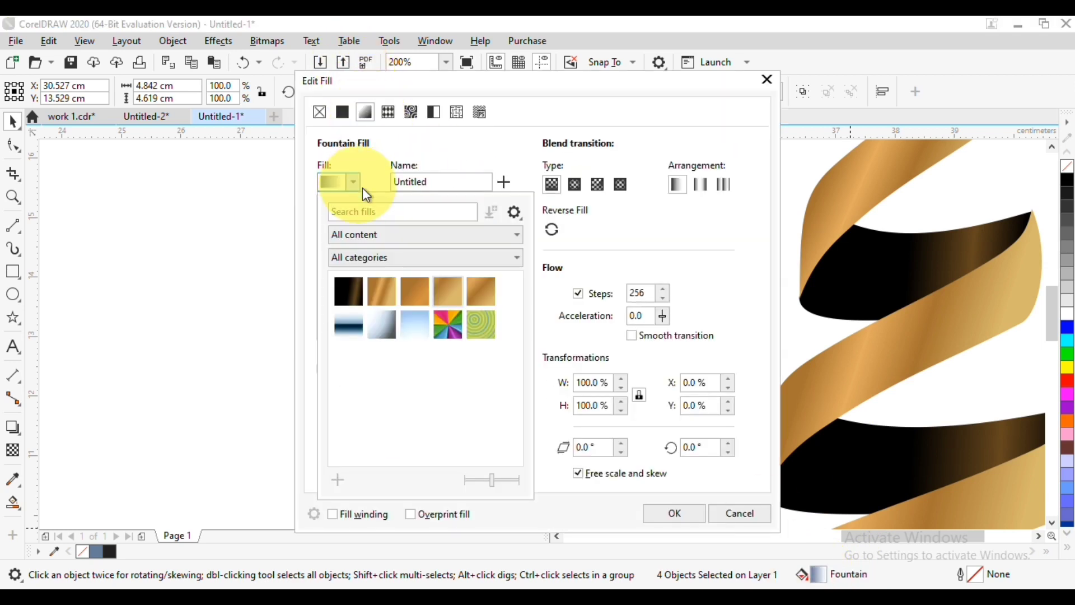
click(415, 291)
click(636, 513)
click(652, 514)
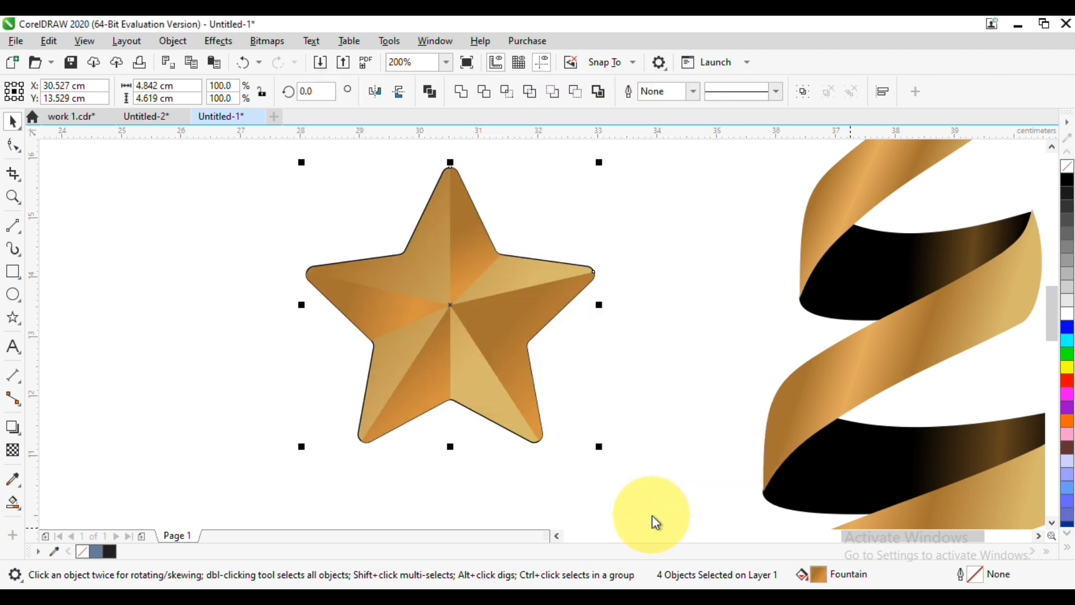
- Remove the black outline from the rounded base star
click(486, 283)
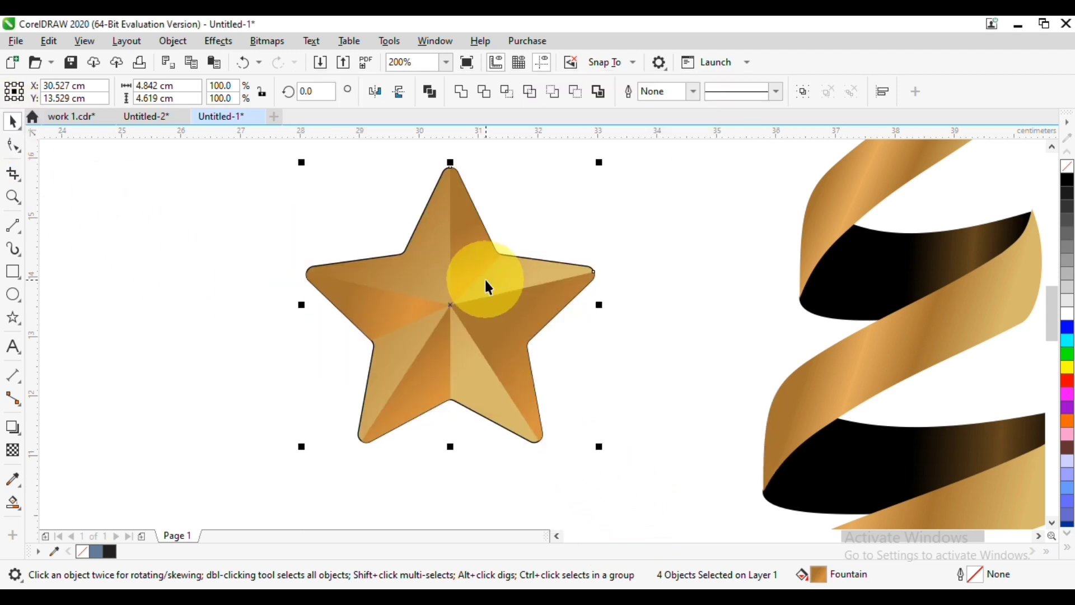
ctrl+click(548, 269)
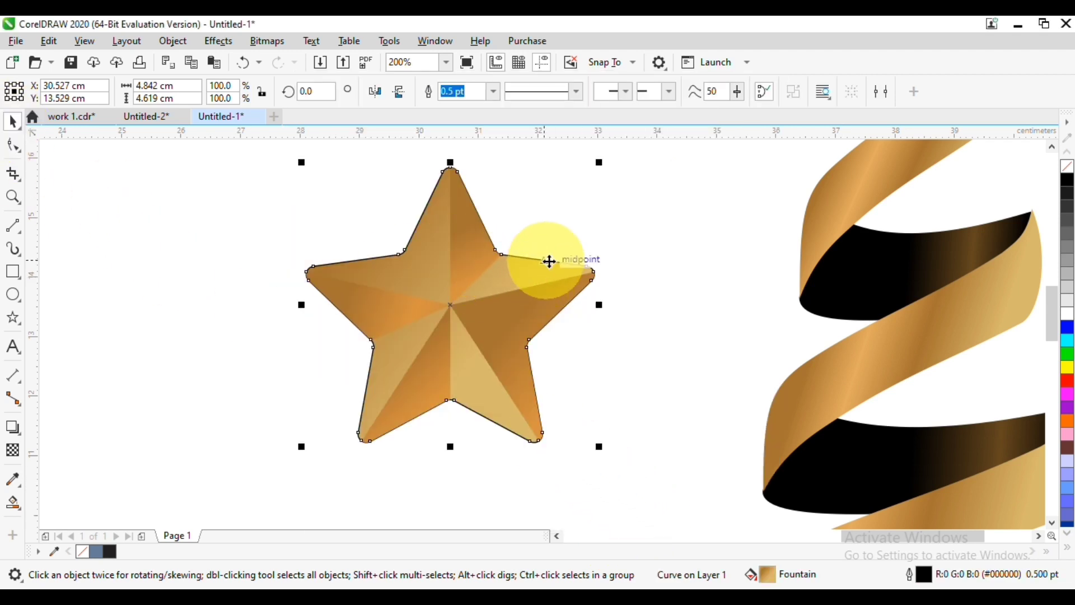
right_click(1071, 167)
scroll(722, 311, down, 4)
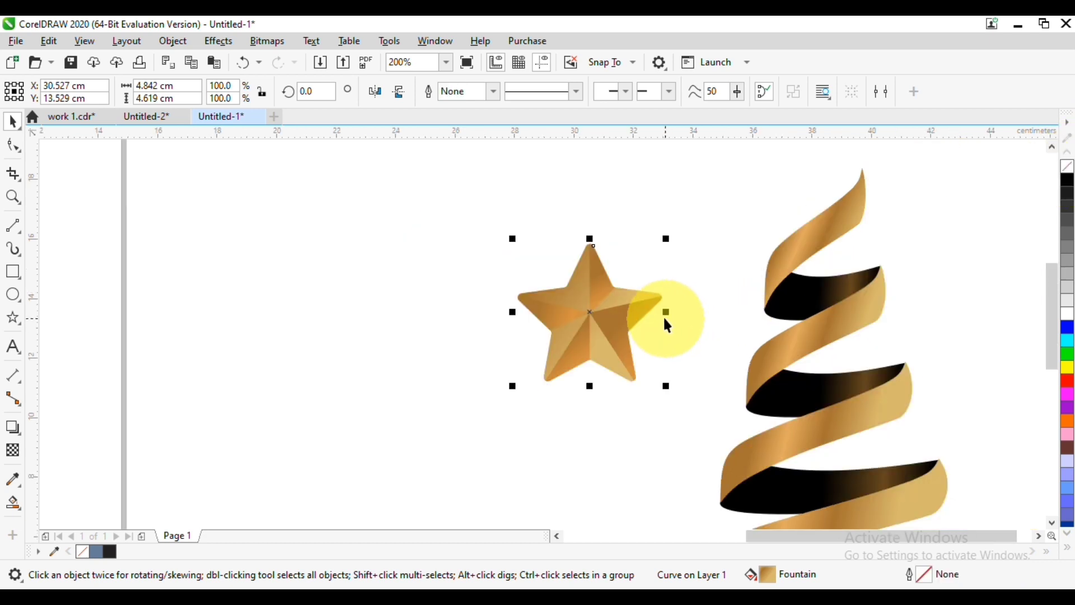
- Undo moving the base star alone, then group all five pieces of the gold star
drag(610, 313, 728, 218)
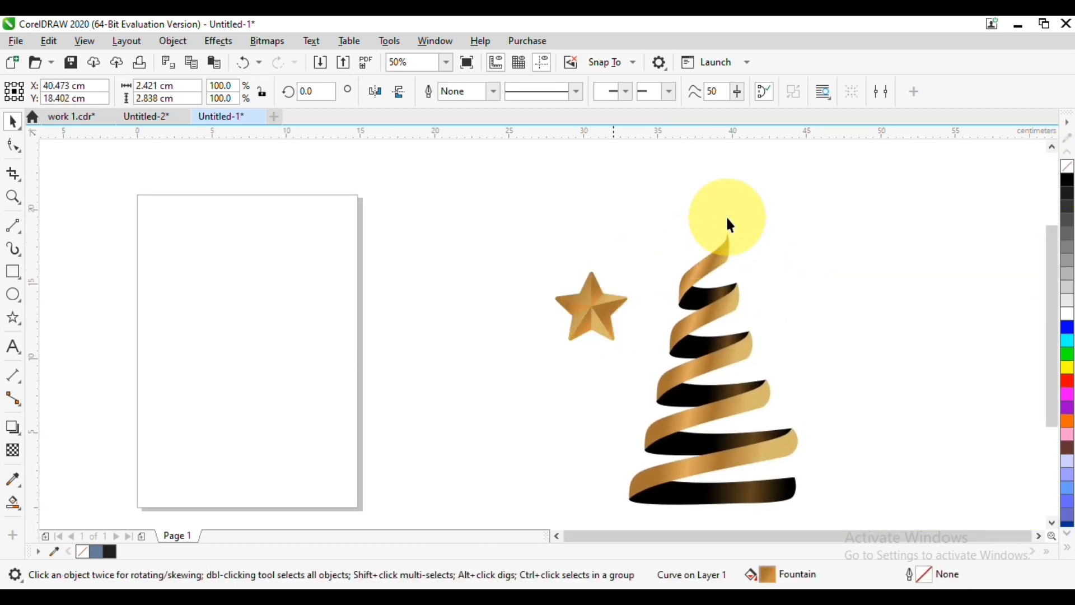
key(ctrl+z)
drag(485, 231, 642, 354)
key(ctrl+g)
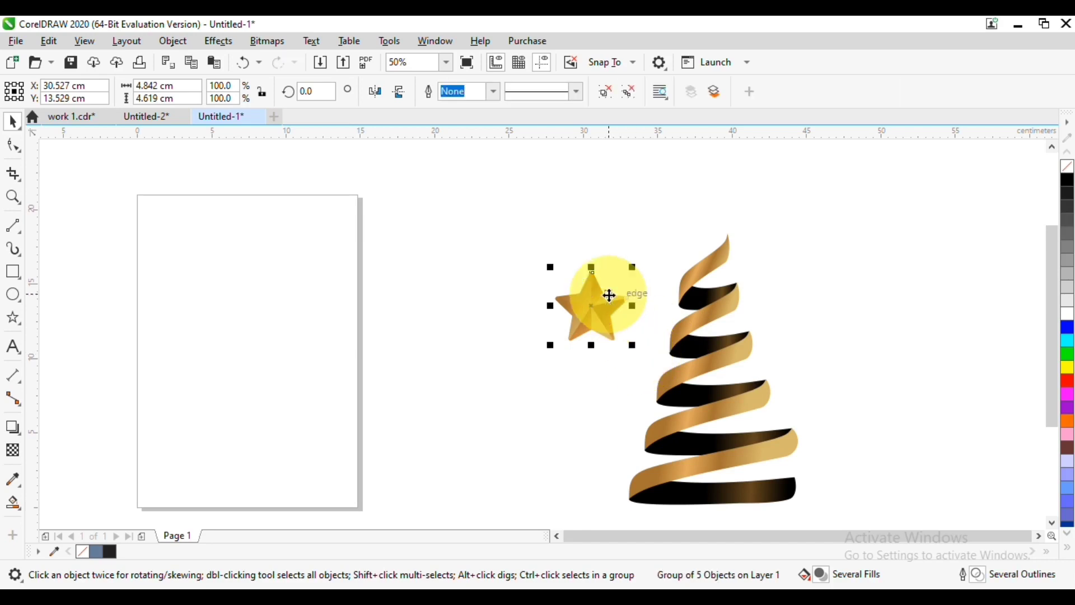
- Move the gold star above the tree's tip, scale it down to about 3.84 cm wide, and centre it on the top ribbon
drag(610, 297, 726, 184)
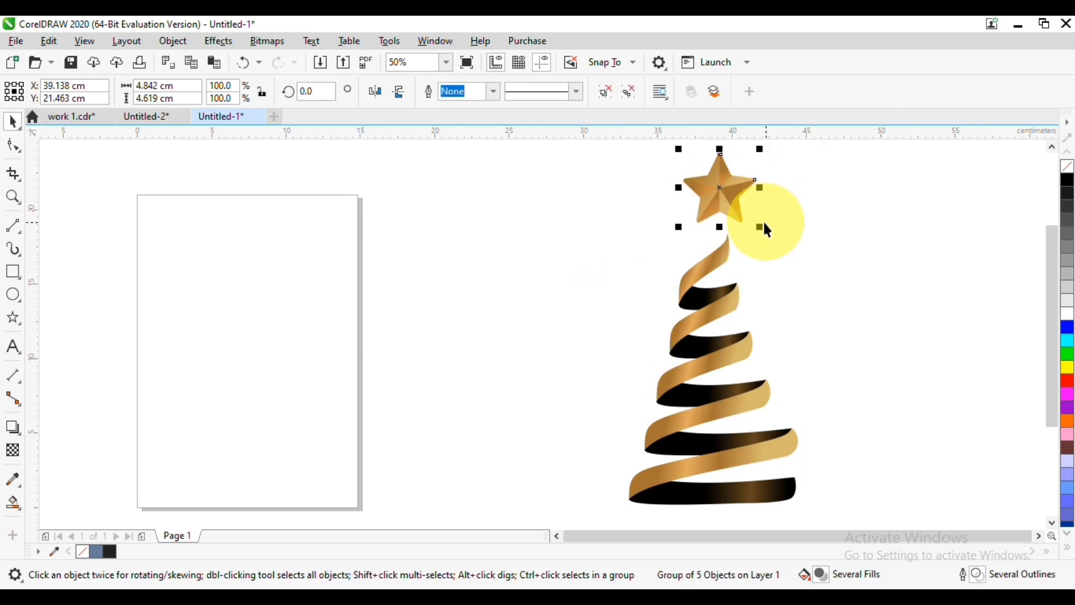
drag(750, 226, 723, 211)
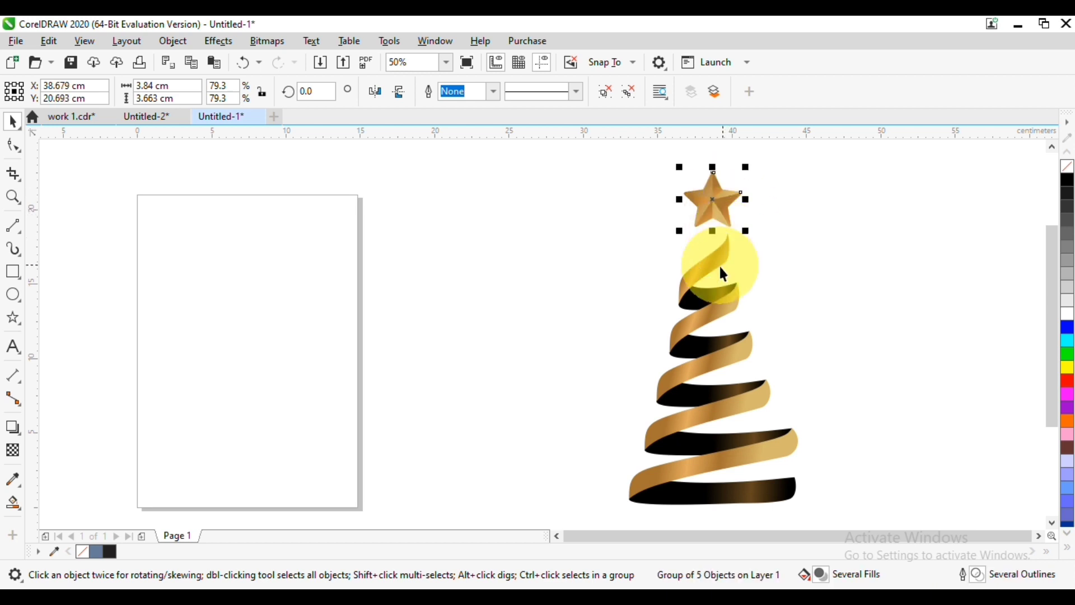
shift+click(709, 269)
key(c)
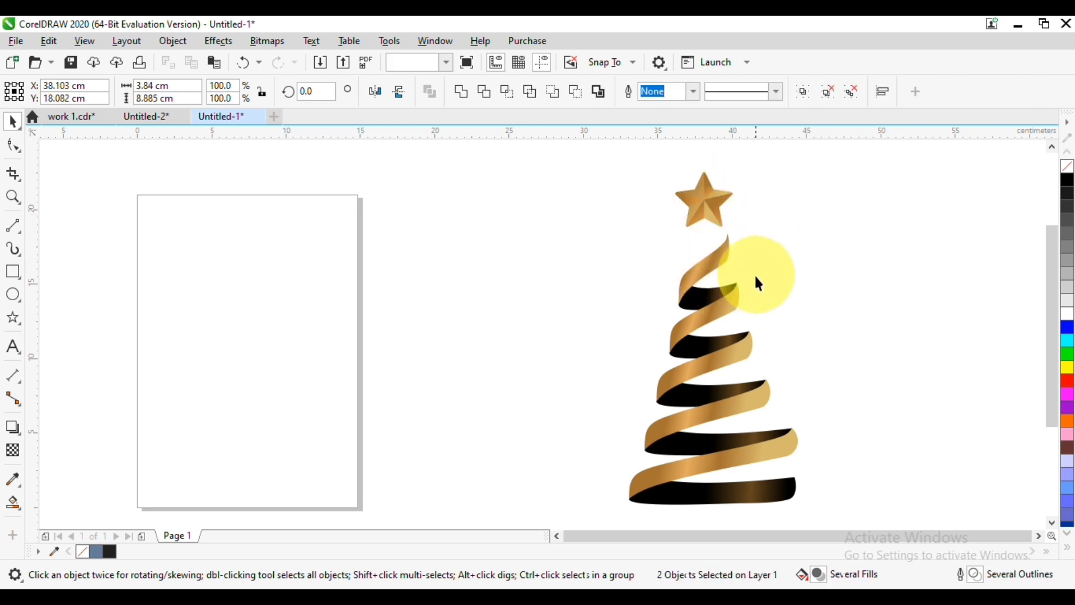
- Shrink the gold star to about 3.4 cm wide and centre it over the top ribbon
click(756, 275)
drag(762, 295, 739, 253)
scroll(740, 252, down, 2)
scroll(740, 253, up, 1)
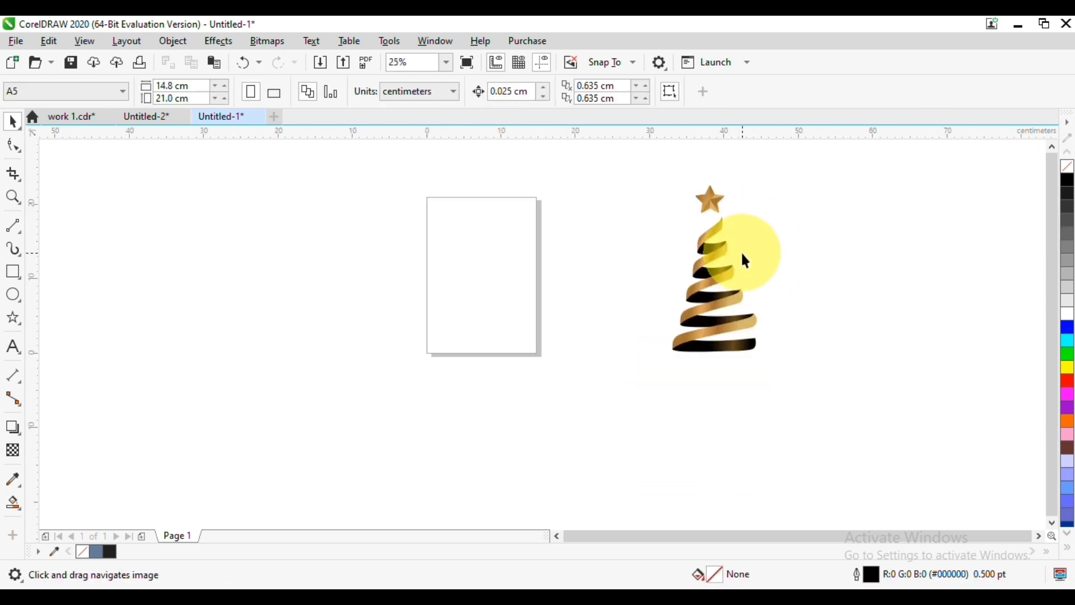
scroll(746, 261, up, 2)
drag(542, 167, 692, 234)
mouse_move(661, 166)
mouse_down()
mouse_move(655, 158)
mouse_move(641, 171)
mouse_up()
shift+click(622, 260)
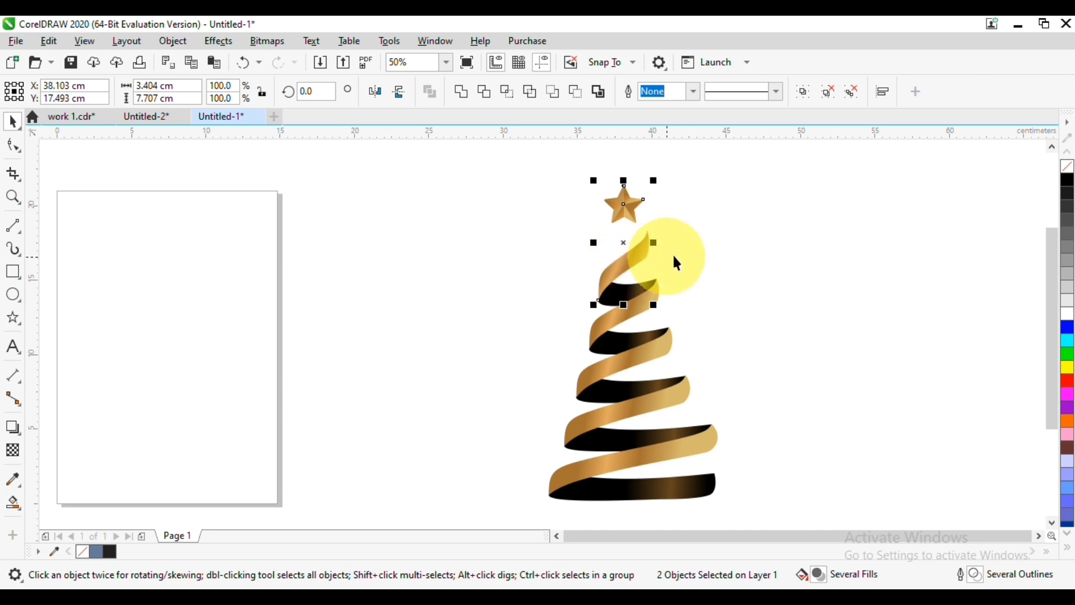
- Draw a five-point star about 4.1 by 4.3 cm in the empty space beside the tree
click(699, 298)
drag(742, 317, 728, 267)
scroll(729, 267, up, 1)
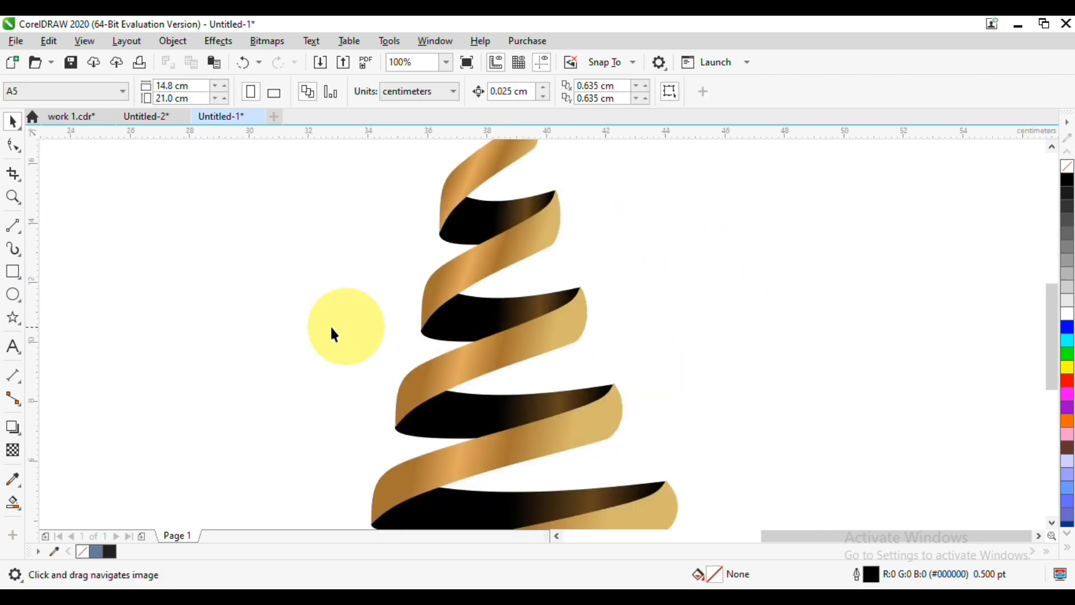
click(12, 317)
drag(131, 260, 257, 404)
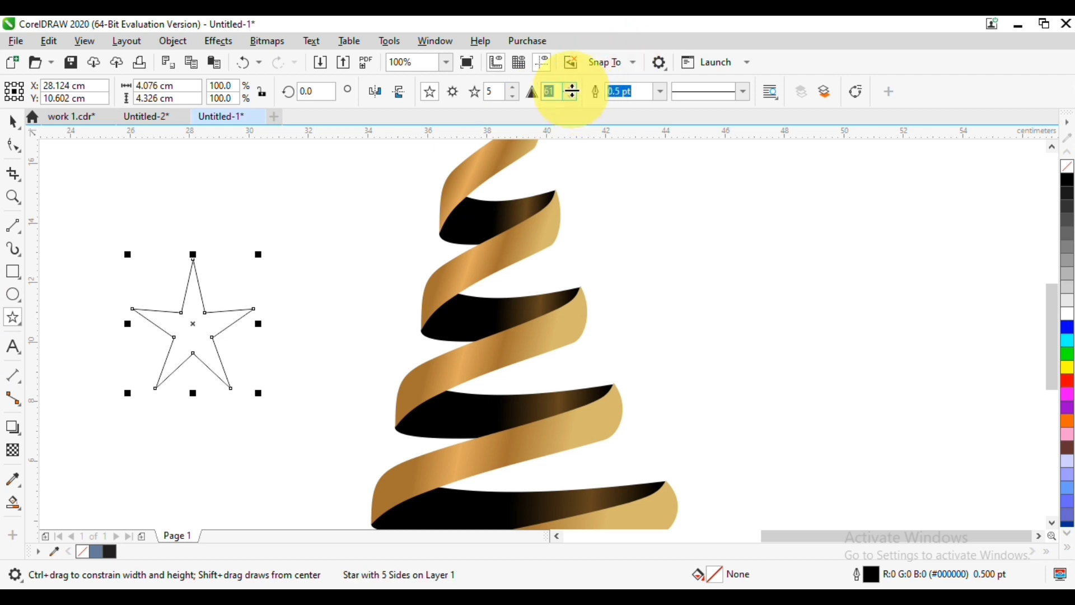
- Set the new star's sharpness to 91 and reduce its number of points to 4
click(574, 96)
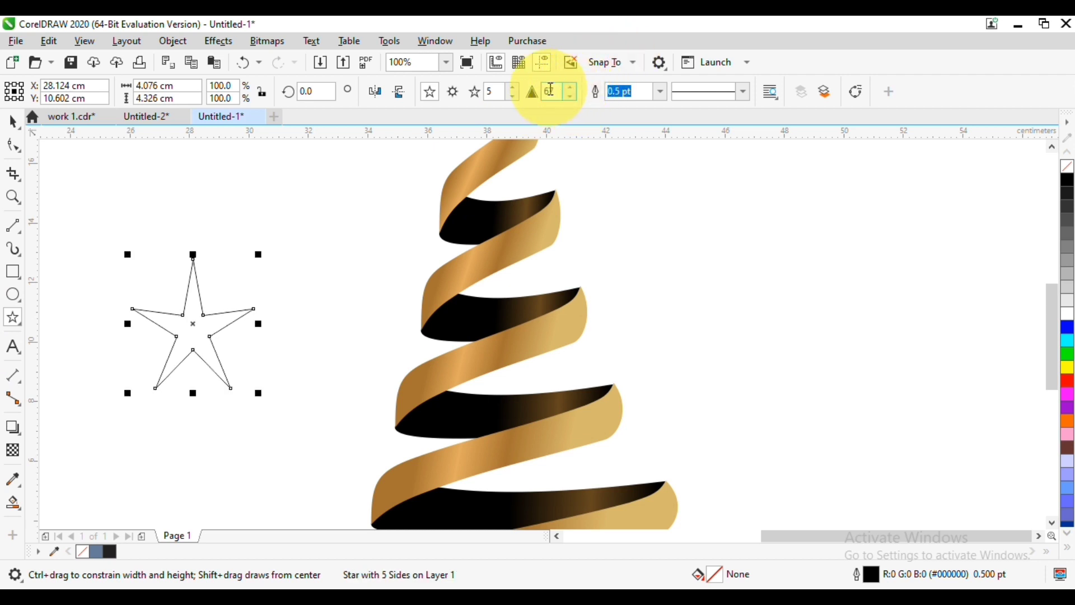
drag(560, 93, 522, 97)
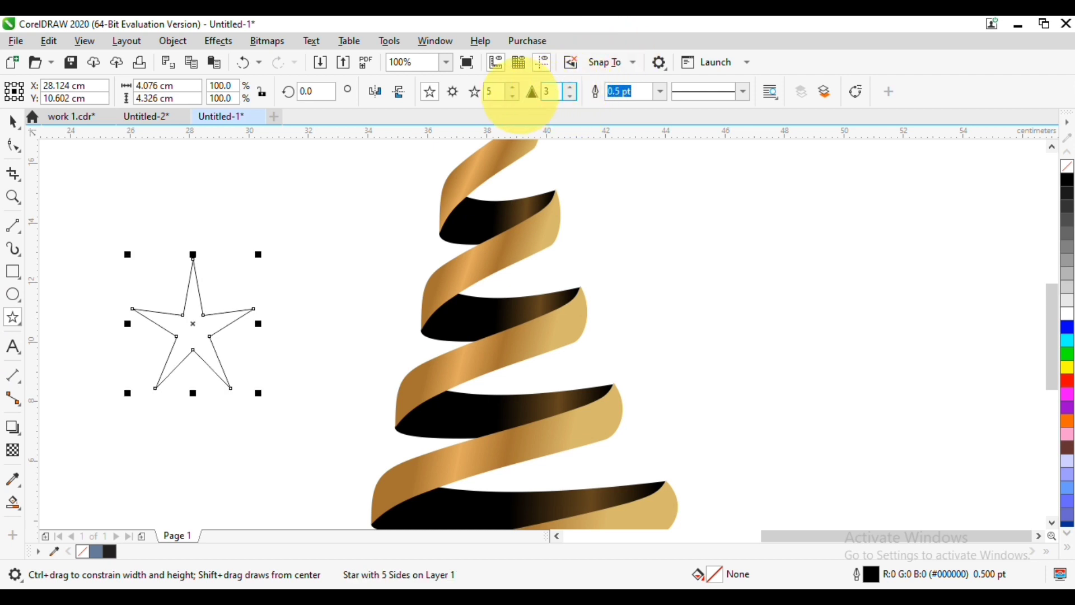
key(BackSpace)
text(91)
key(Return)
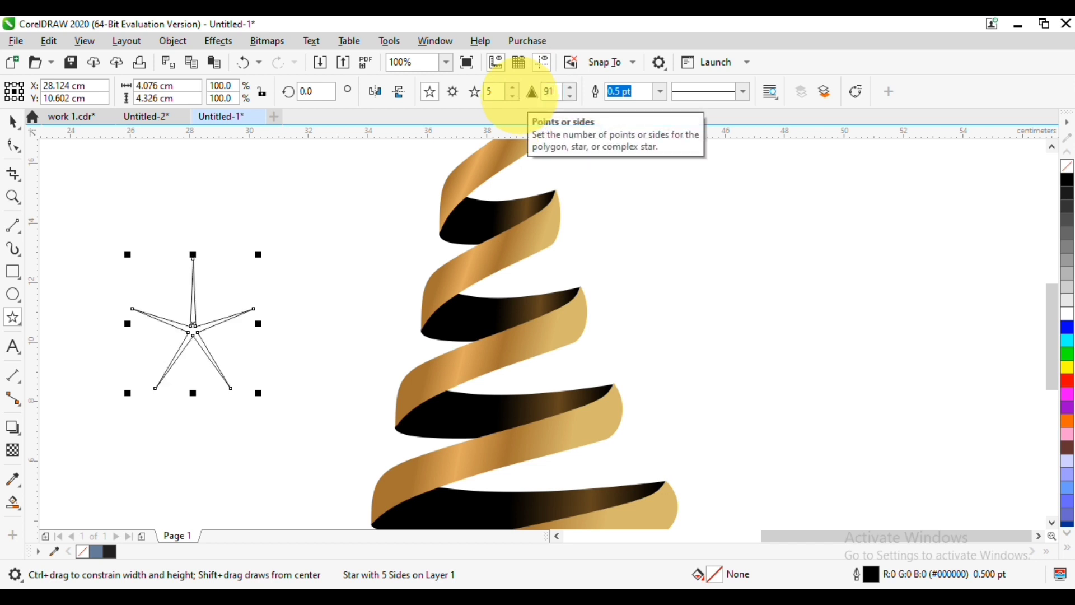
click(511, 97)
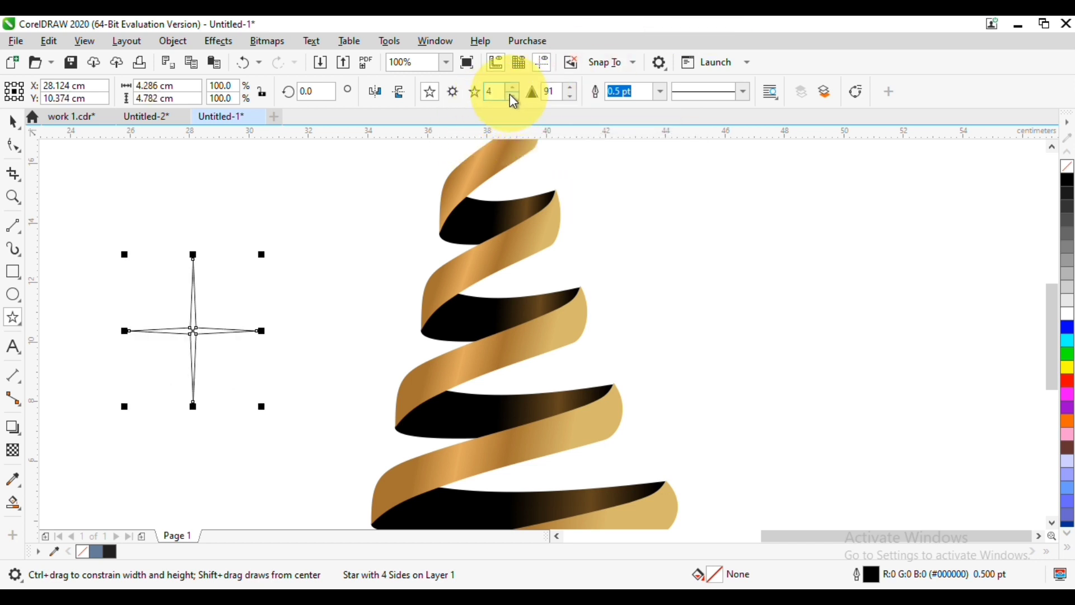
- Fill the four-point star with an elliptical black-to-white fountain fill and remove its outline
click(13, 122)
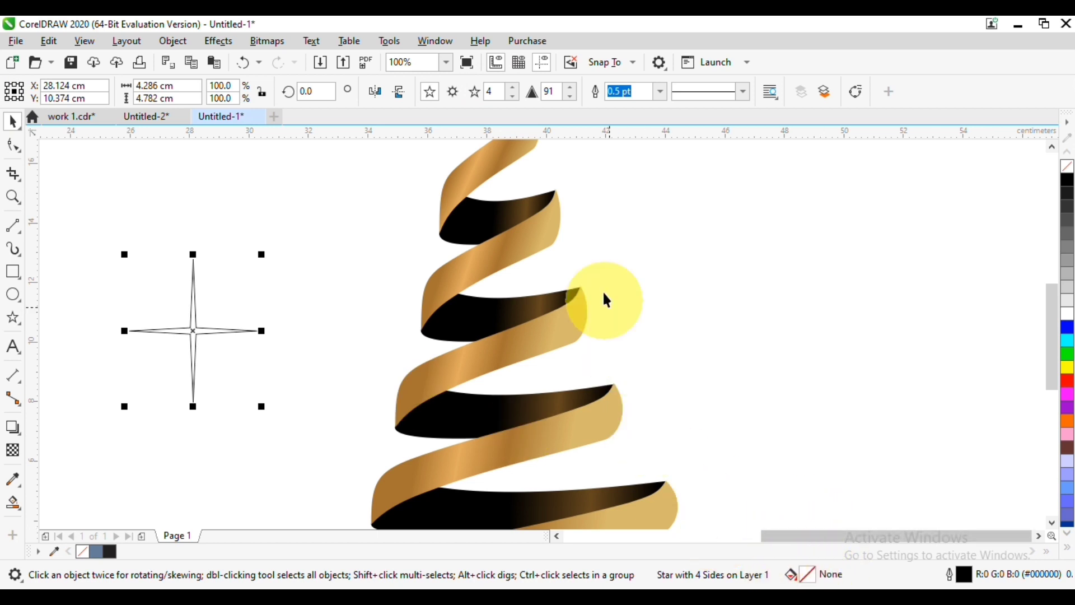
double_click(805, 574)
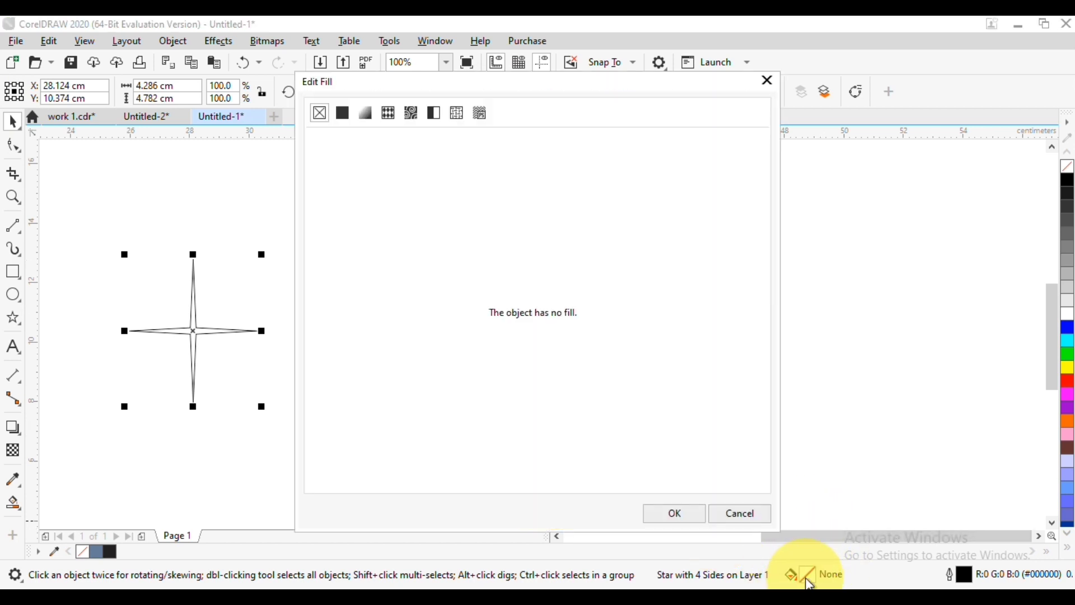
click(369, 121)
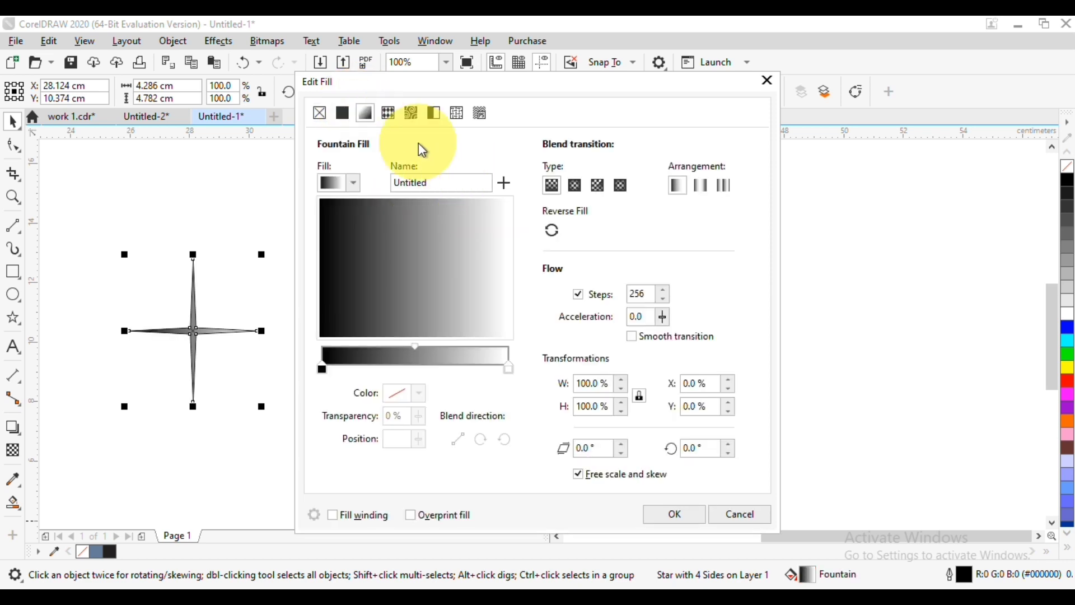
click(575, 185)
click(674, 514)
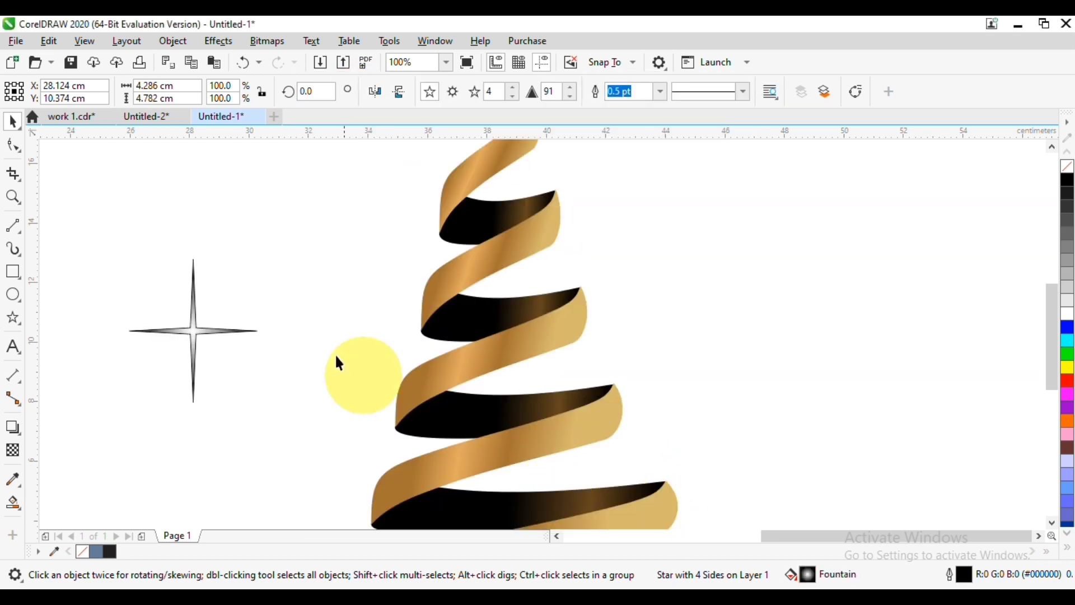
right_click(1067, 167)
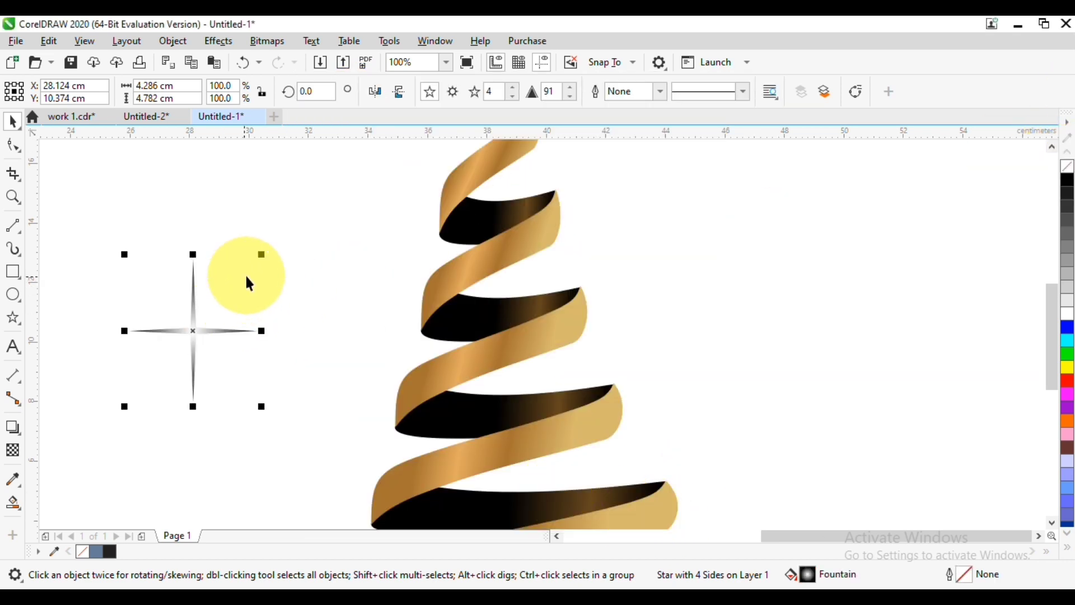
- Add a concentric copy of the four-point star, scaled to about 63% and rotated to 315 degrees
drag(264, 252, 264, 320)
click(194, 324)
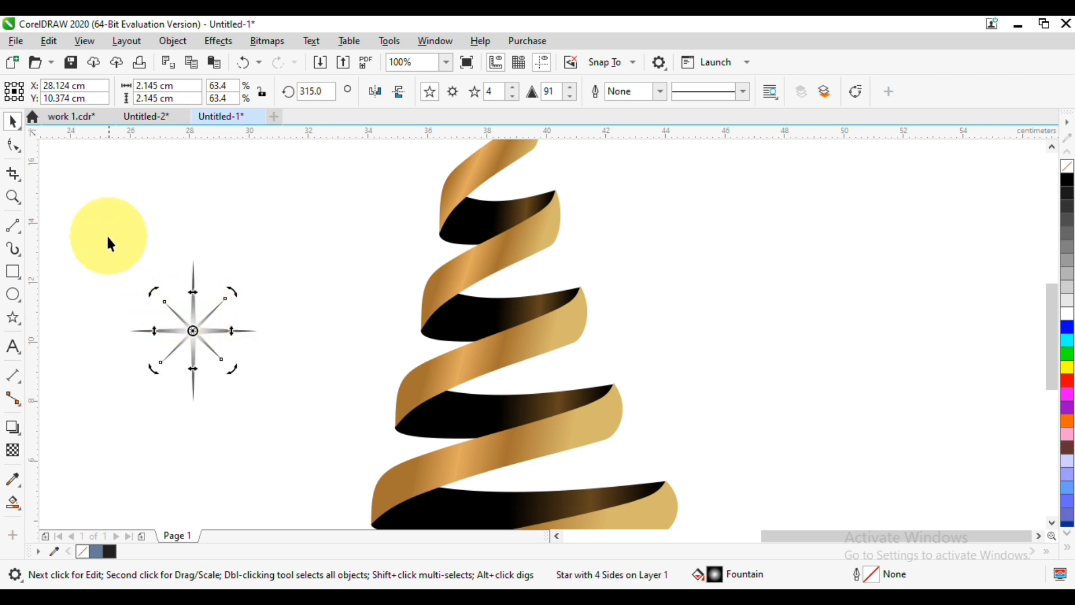
drag(100, 197, 288, 388)
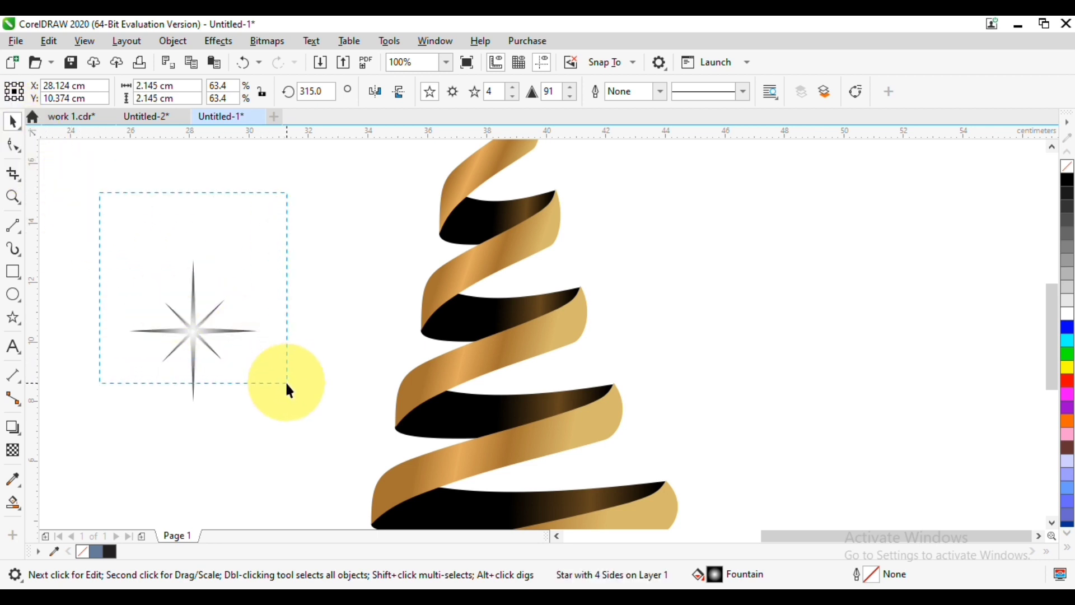
drag(212, 343, 524, 286)
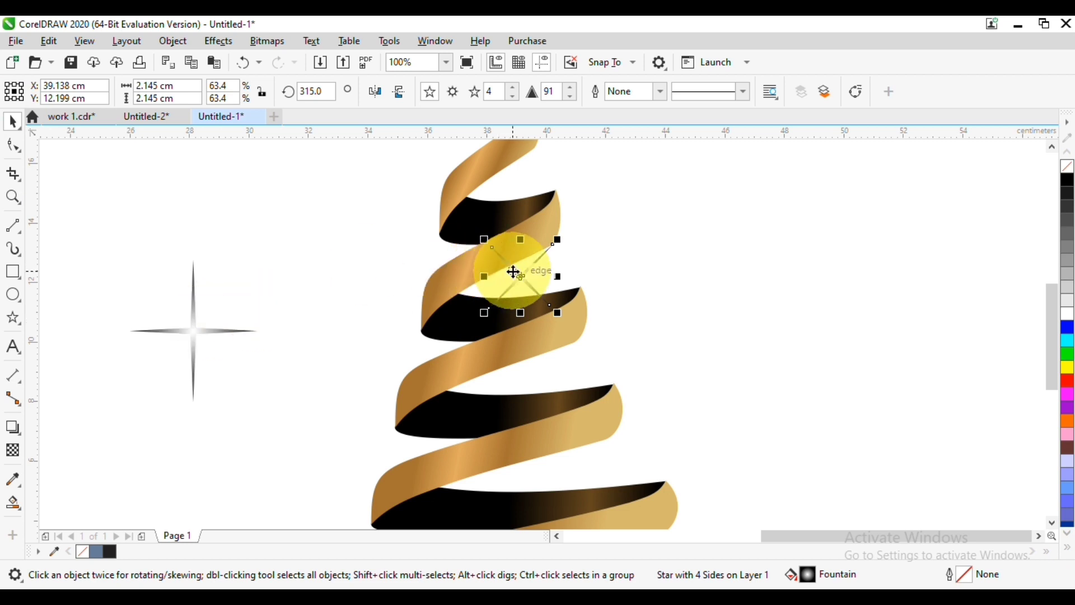
key(ctrl+z)
- Move both four-point stars together onto the right end of the second gold band, scaled down to about 2.35 by 2.62 cm
drag(112, 250, 252, 403)
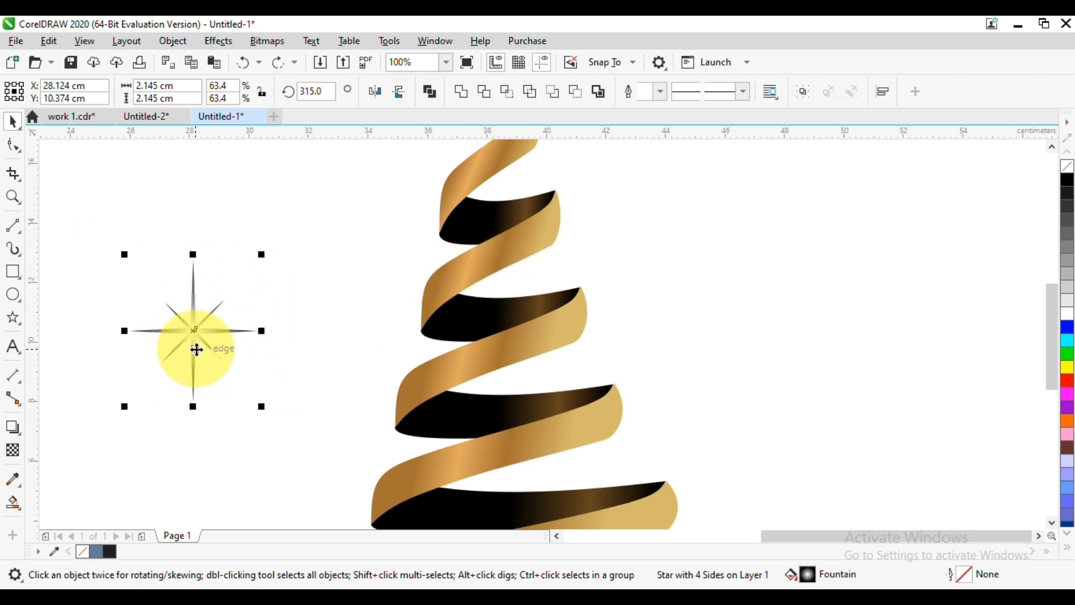
drag(196, 333, 529, 285)
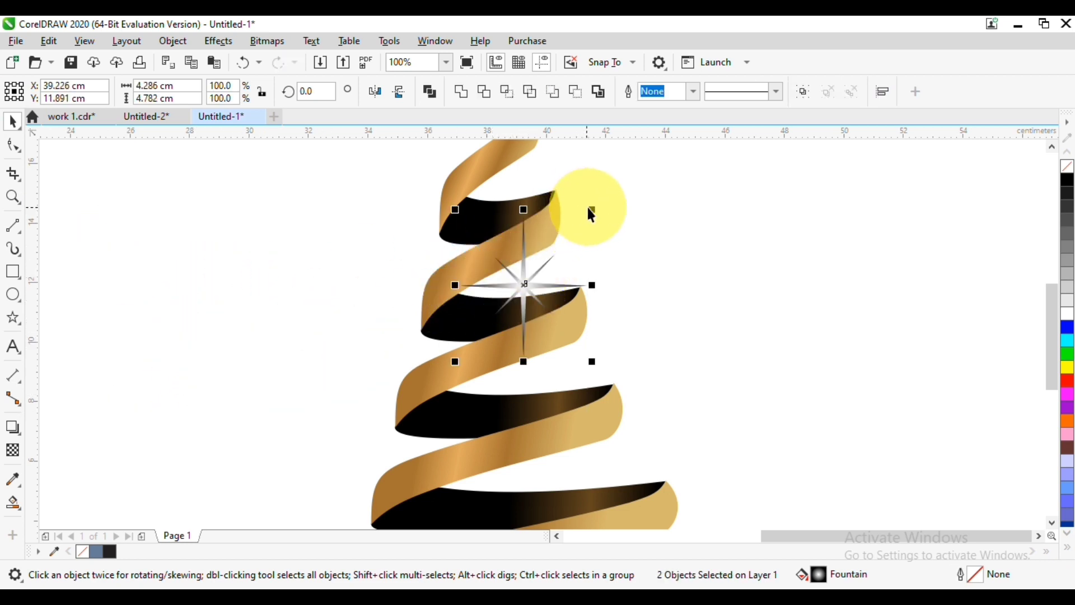
drag(589, 207, 563, 278)
drag(495, 315, 541, 260)
- Place copies of the sparkle on the left part of the third gold band and the upper edge of the fourth
scroll(525, 339, down, 5)
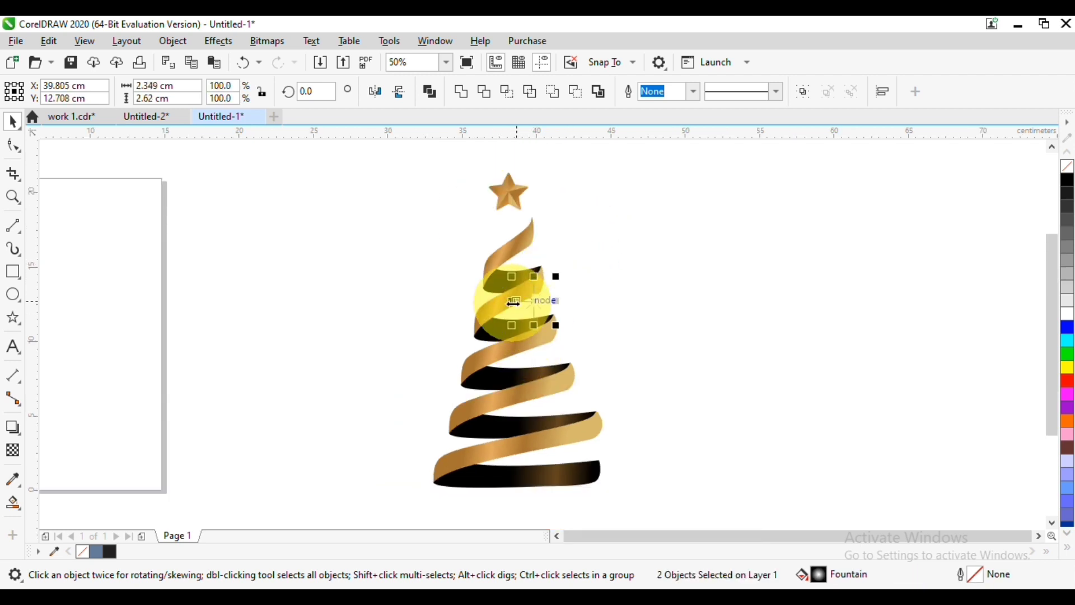
scroll(529, 291, up, 5)
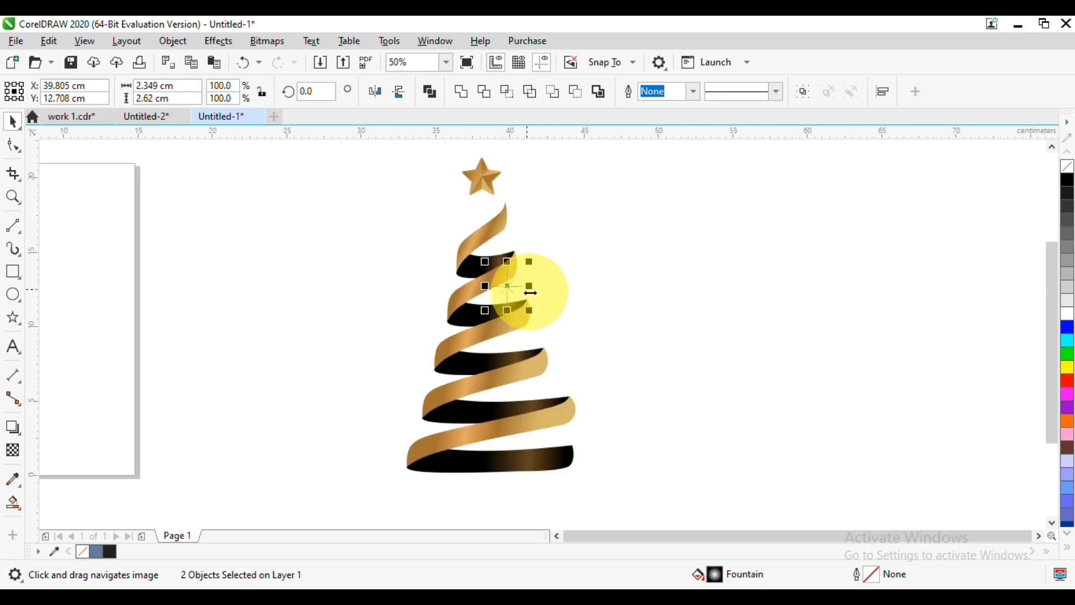
drag(487, 287, 485, 430)
click(614, 379)
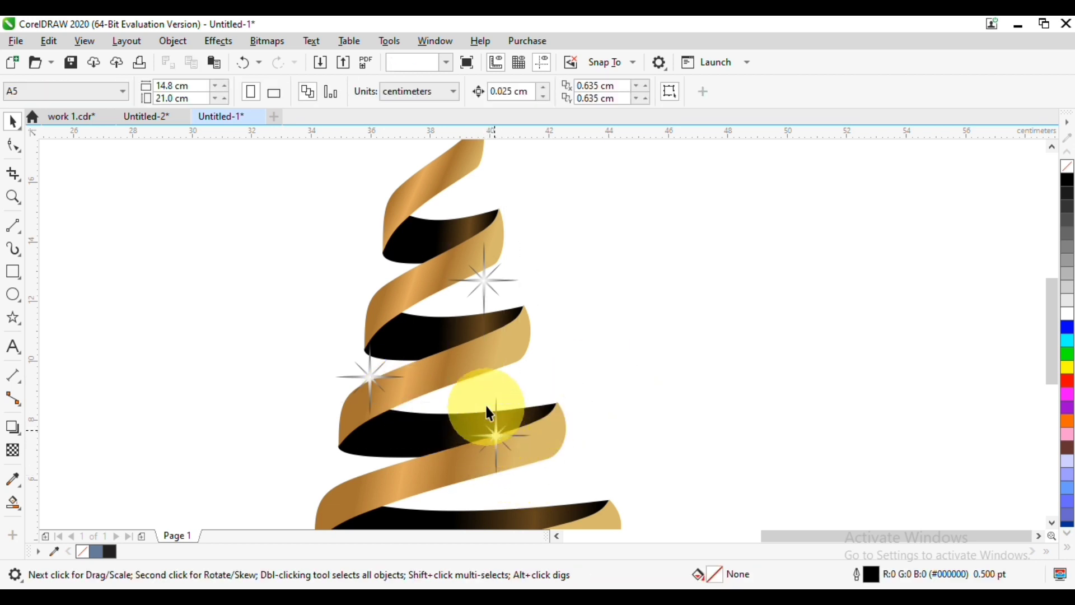
- Place copies of the small diagonal star on the second, fourth and bottom dark bands of the tree
drag(489, 413, 435, 335)
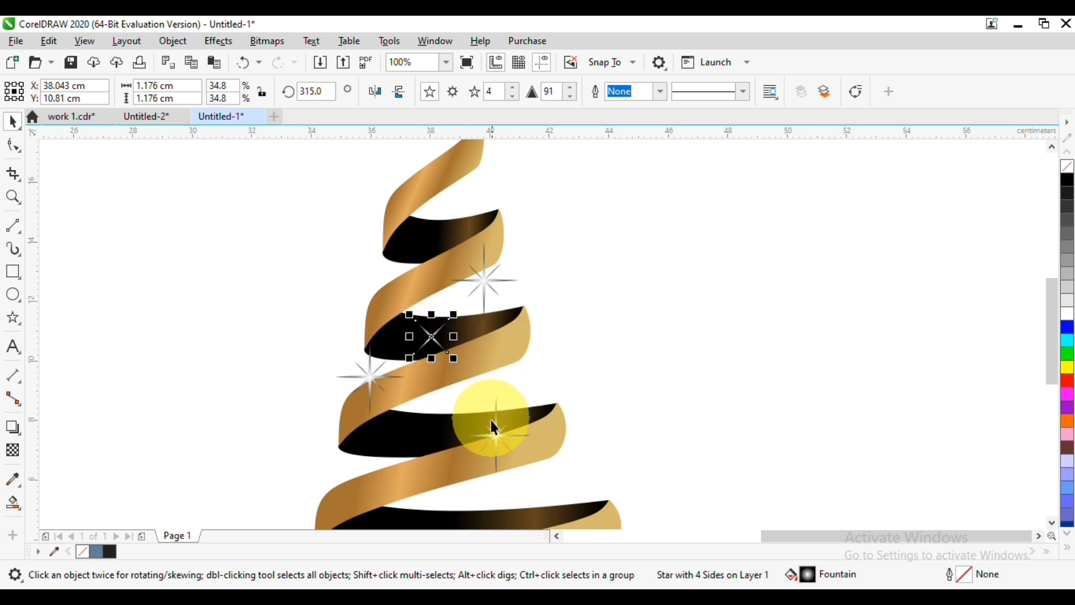
drag(497, 442, 398, 523)
drag(423, 437, 407, 338)
drag(385, 412, 523, 488)
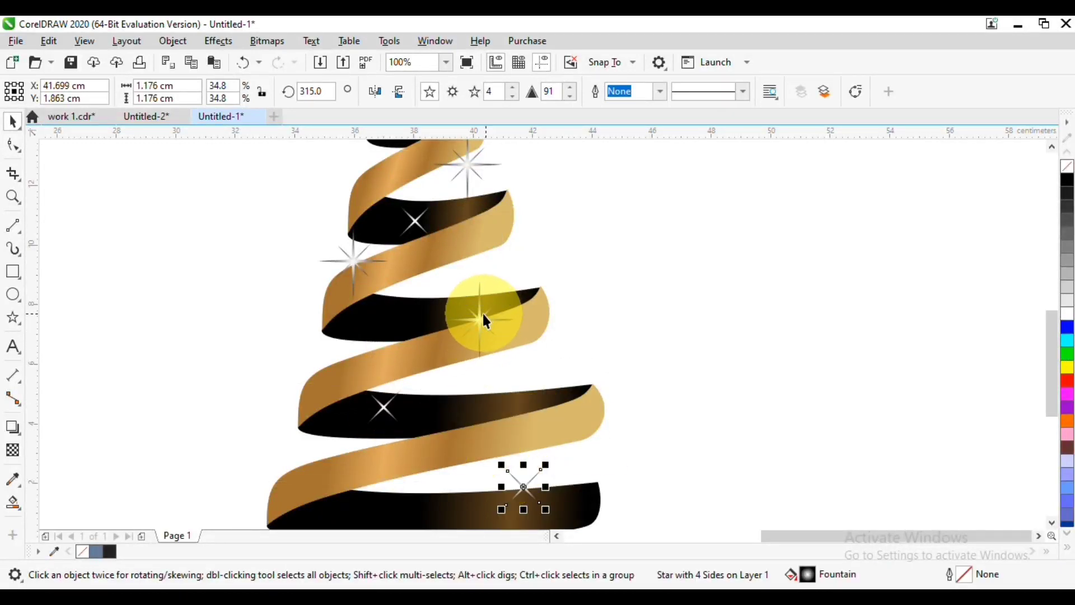
drag(553, 247, 450, 361)
drag(474, 324, 398, 495)
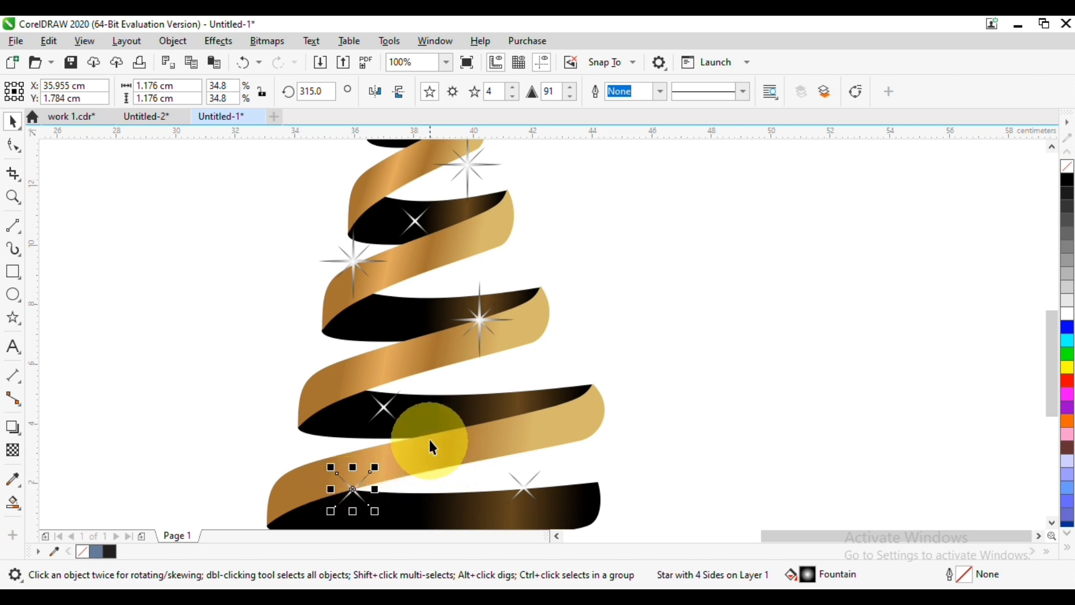
key(ctrl+z)
- Place copies of the sparkle on the left end of the bottom gold band and, scaled to about 1.2 by 1.34 cm, on its right end
drag(560, 244, 485, 350)
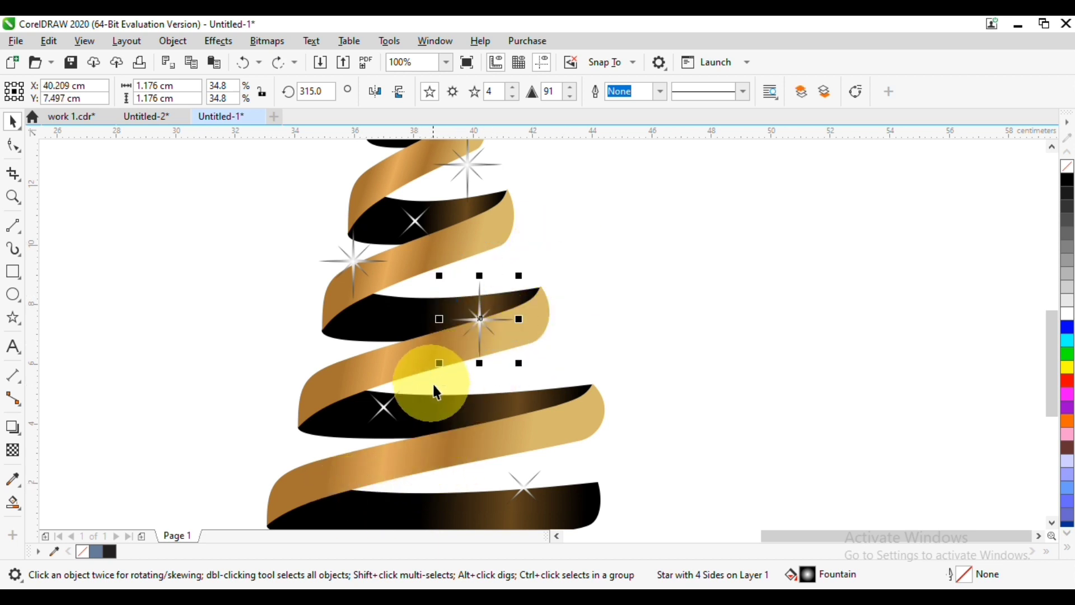
shift+click(468, 317)
drag(480, 310, 343, 485)
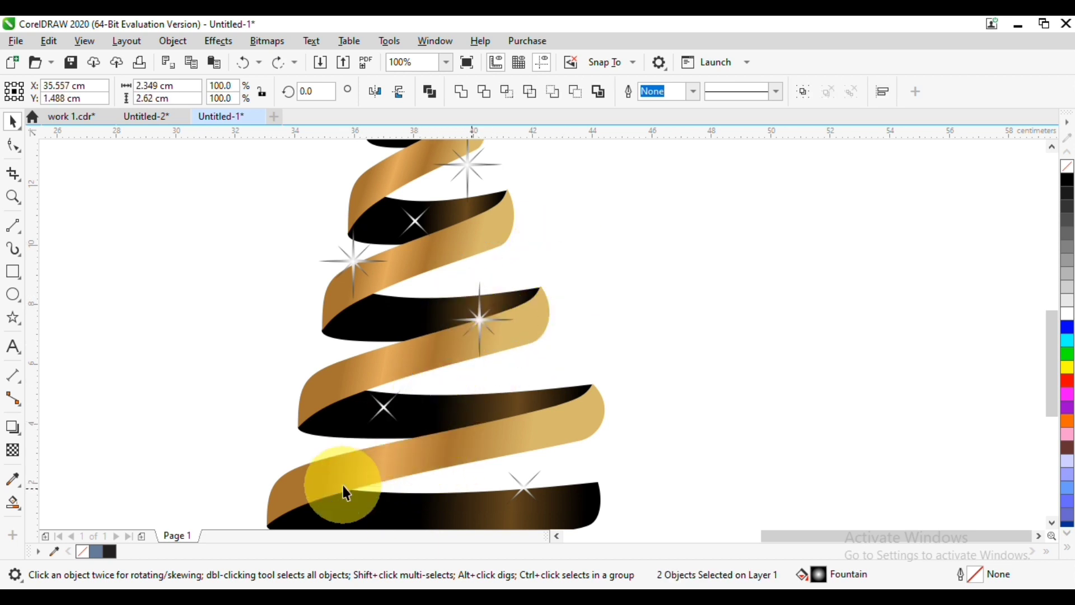
scroll(489, 294, down, 3)
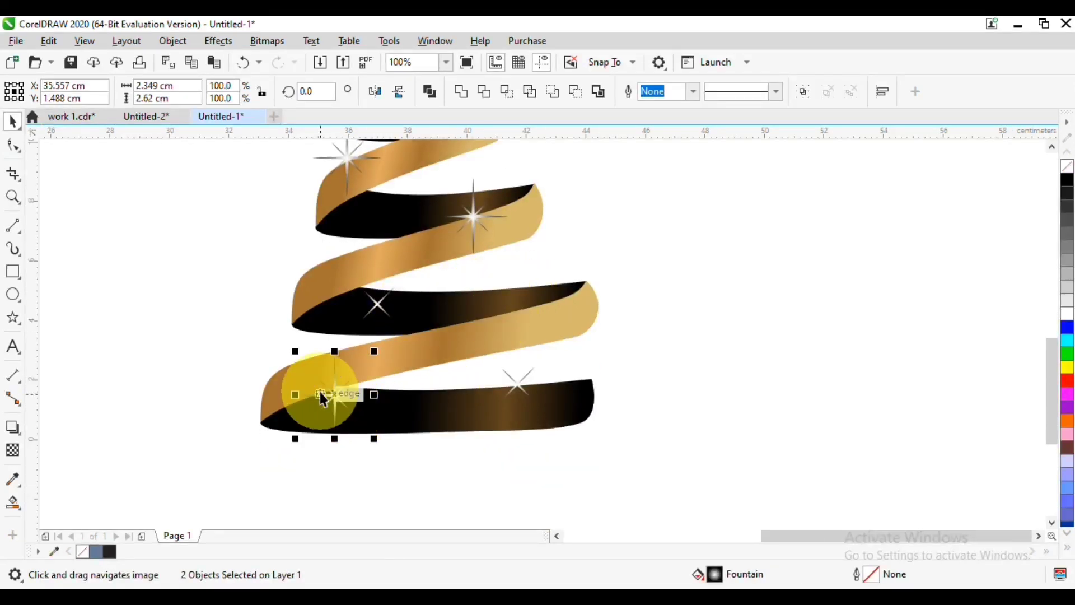
drag(350, 404, 539, 302)
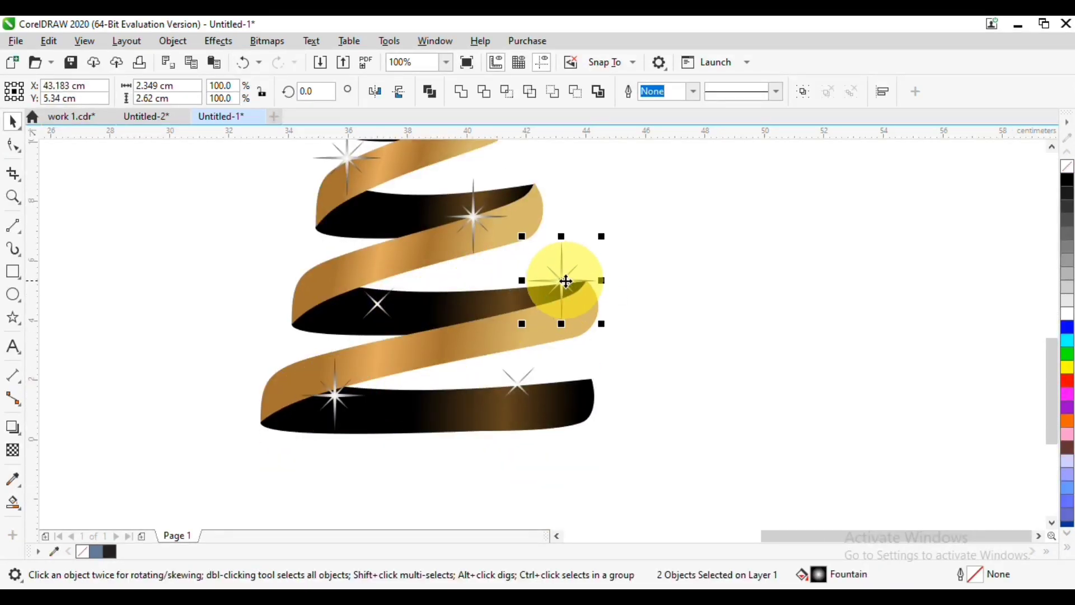
drag(598, 240, 652, 438)
- Draw a circle about 0.535 cm in diameter on the uppermost dark band
scroll(529, 250, up, 2)
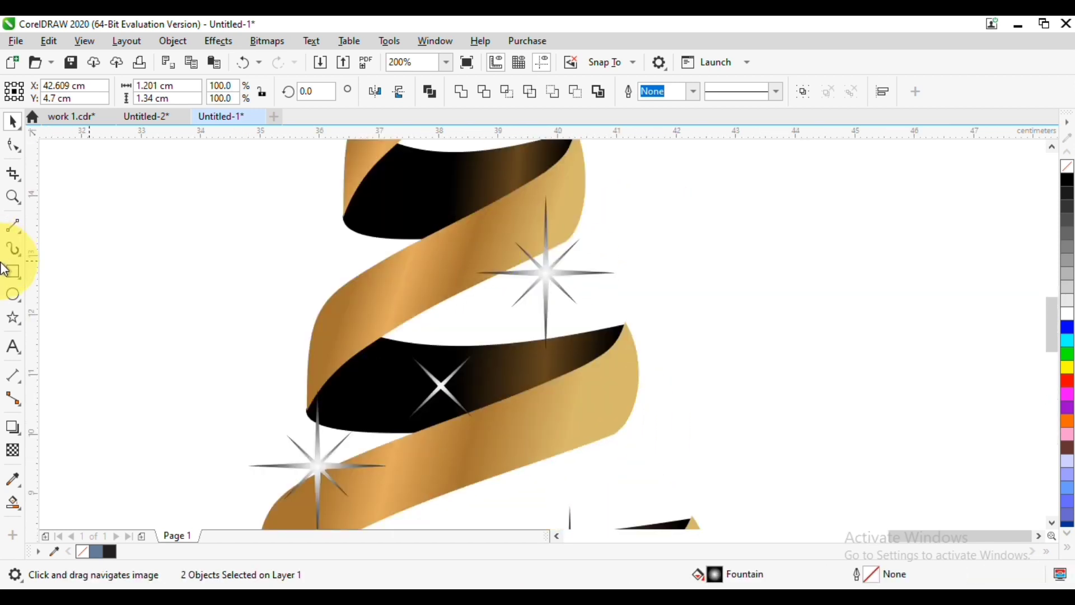
click(14, 295)
drag(427, 181, 462, 212)
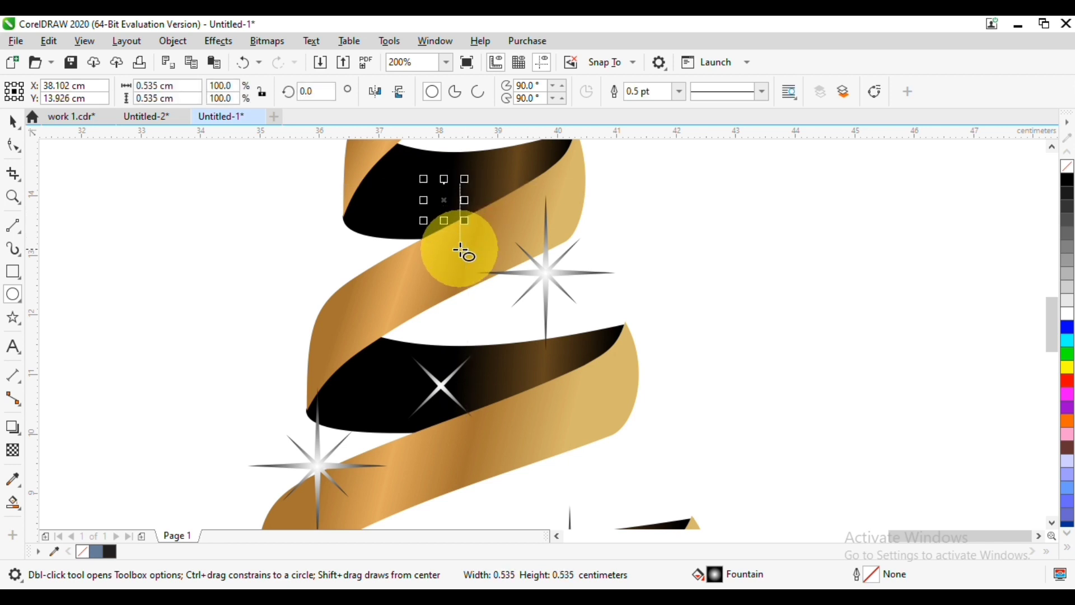
click(13, 121)
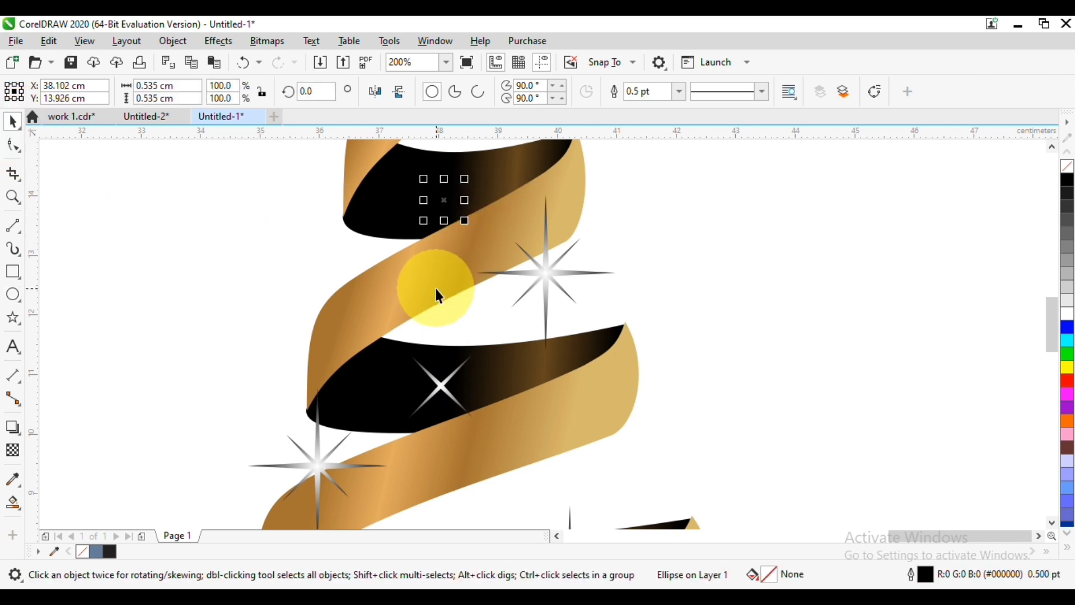
- Fill the circle with the saved diagonal gold fountain fill
double_click(757, 575)
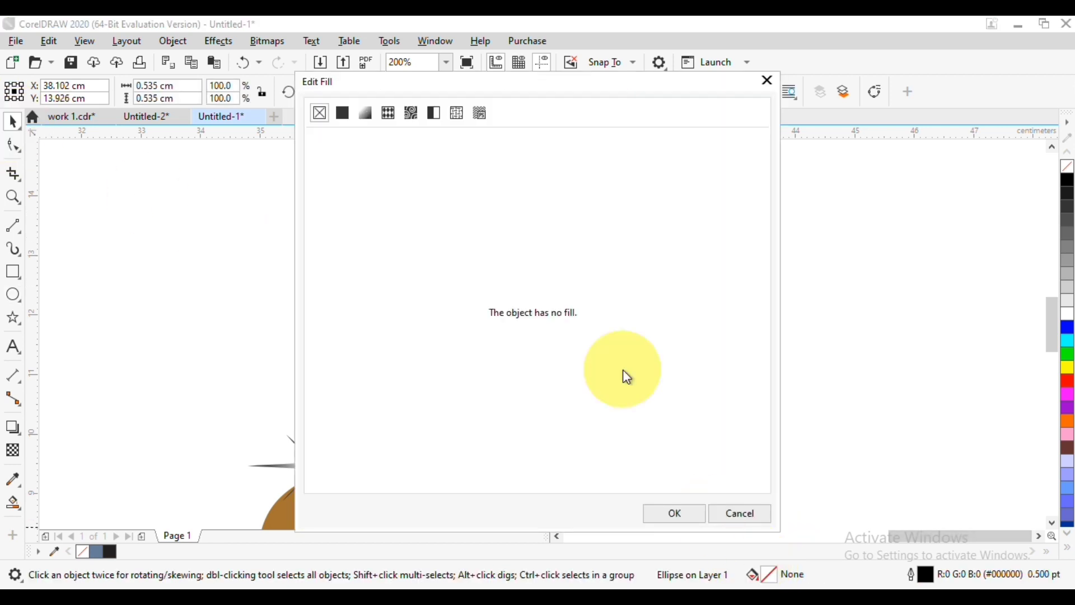
click(365, 113)
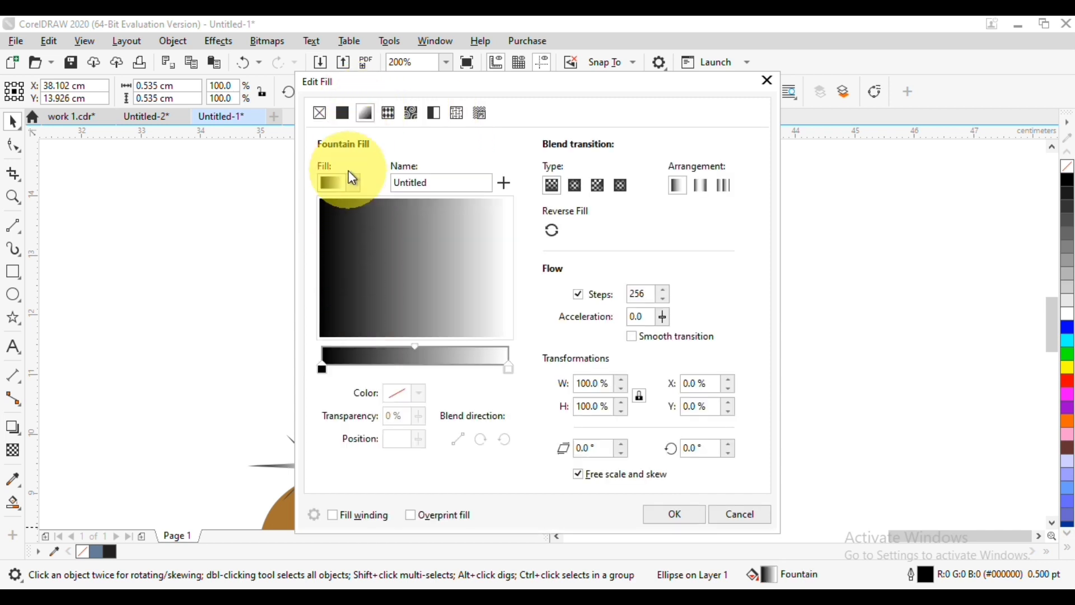
click(359, 186)
click(481, 293)
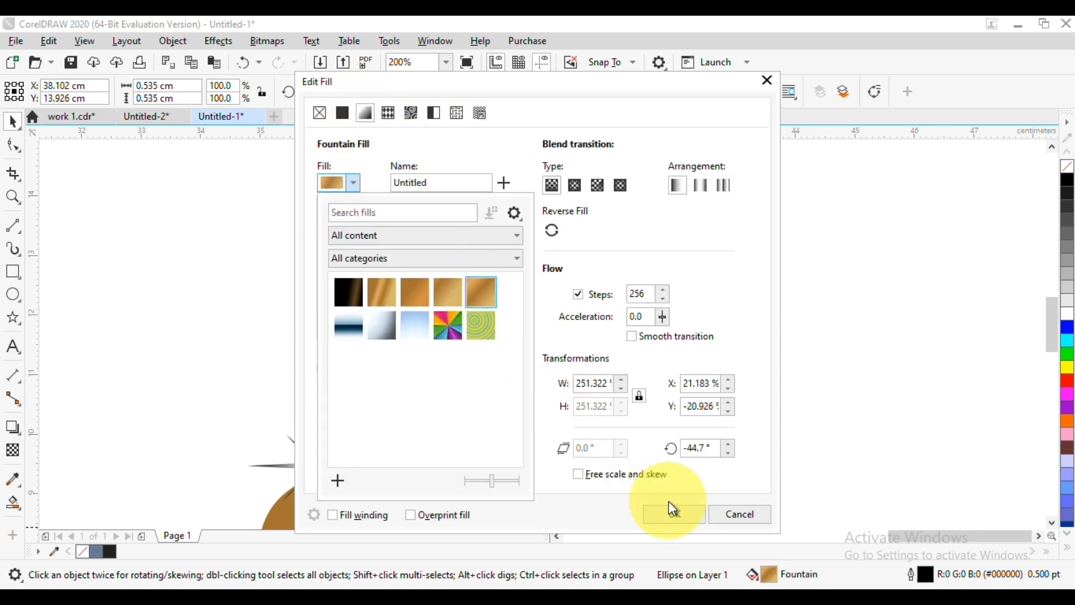
click(664, 515)
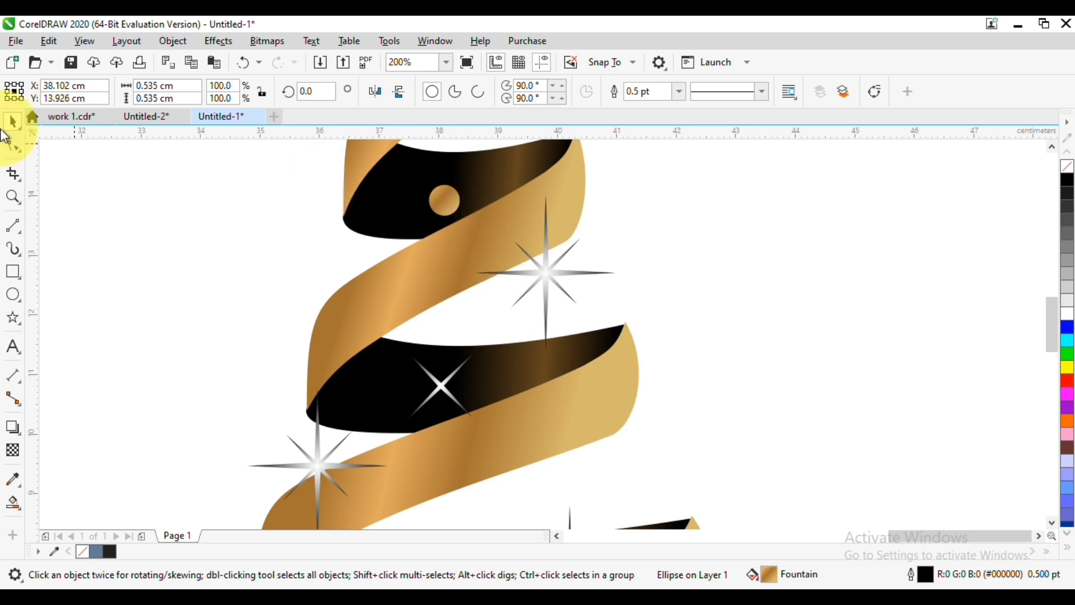
- Add a smaller copy of the circle, scaled to about 45%, below the left end of the dark band and remove both circles' outlines
drag(438, 197, 364, 233)
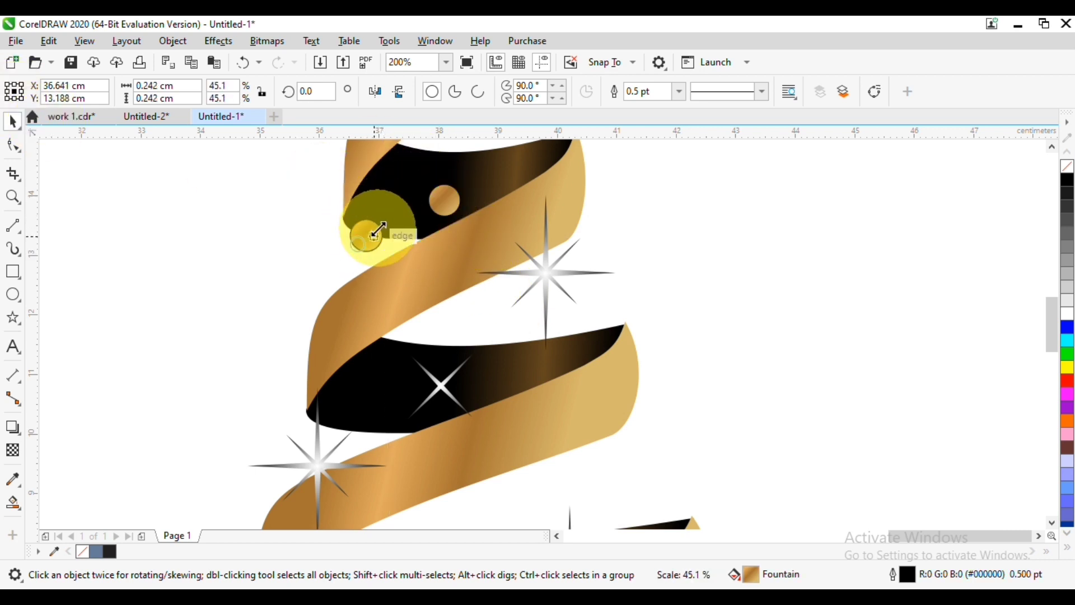
drag(280, 163, 513, 281)
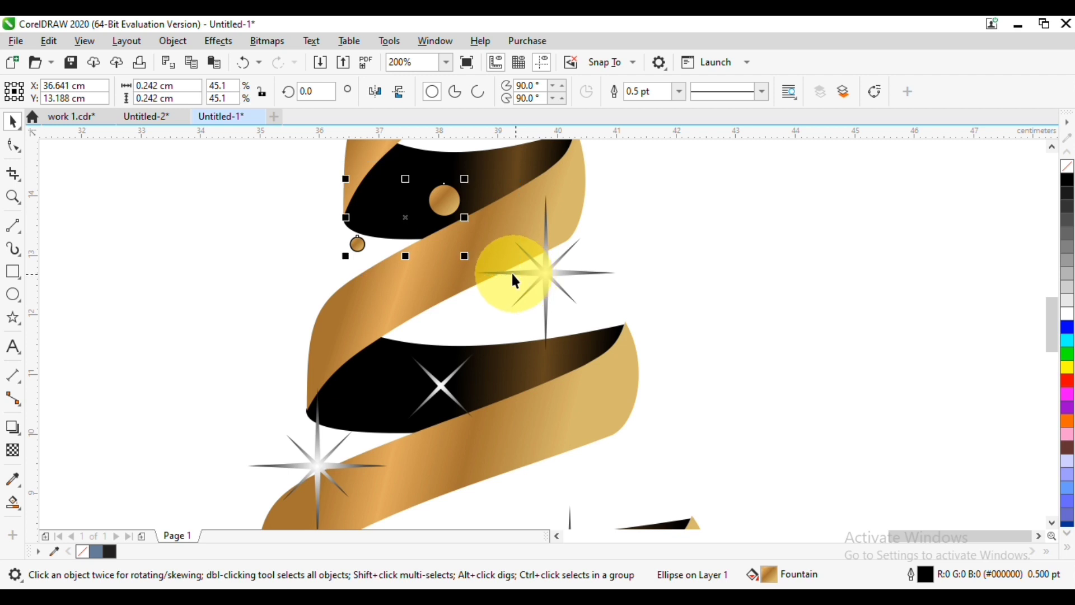
right_click(1067, 167)
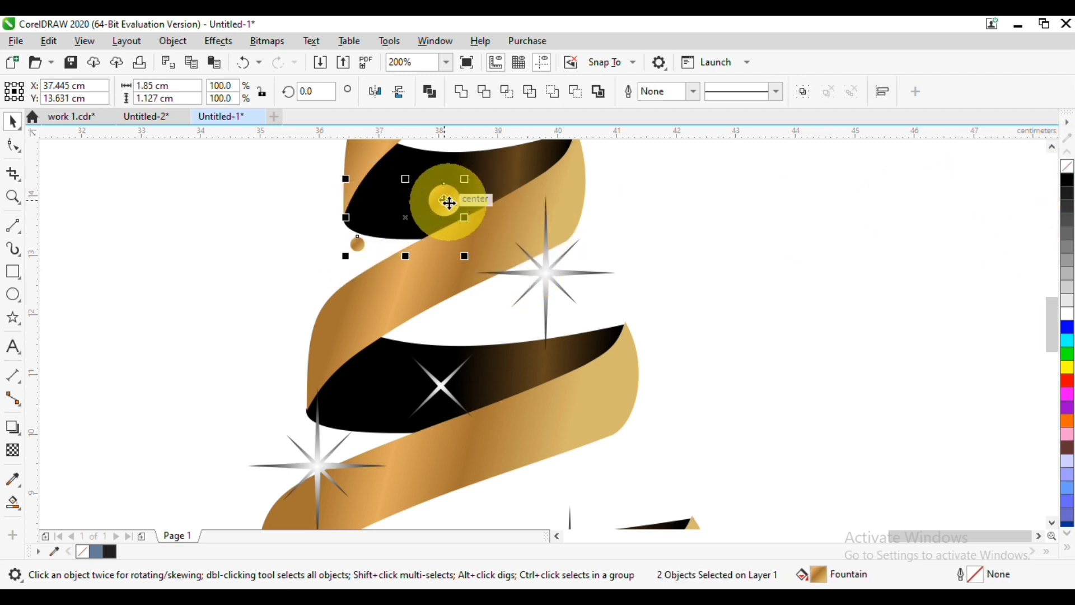
- Place copies of the gold circle pair at the second dark band and below the third gold band, plus a small one on the third dark band
drag(447, 202, 427, 333)
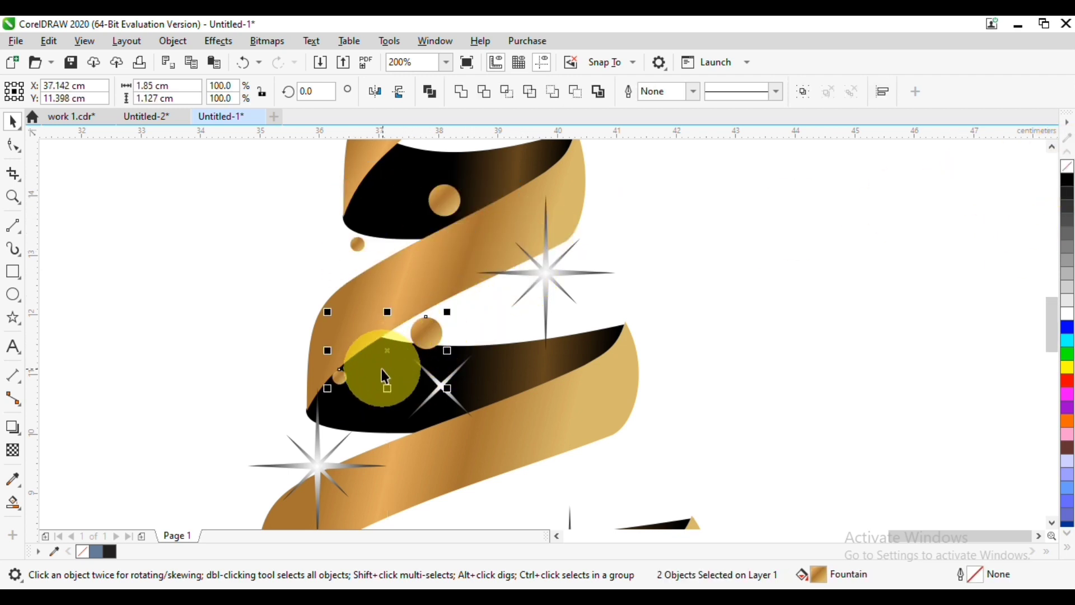
drag(342, 375, 409, 369)
right_click(502, 449)
click(759, 220)
right_click(409, 368)
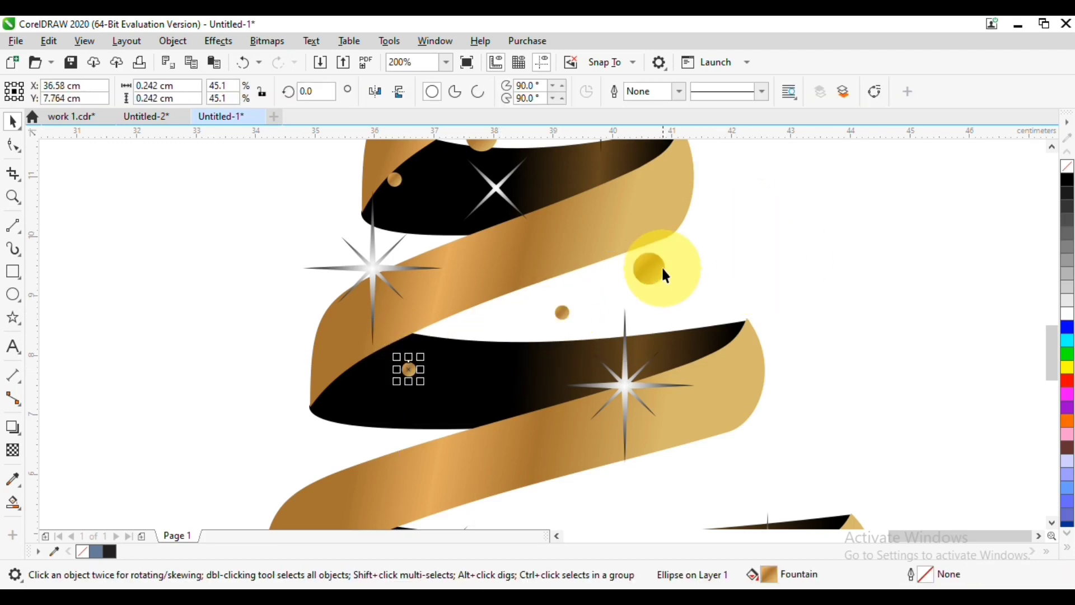
- Scatter further copies of the large and small gold circles over the fourth gold band and the two lowest dark bands
drag(650, 269, 470, 289)
right_click(450, 418)
scroll(455, 260, down, 1)
drag(542, 310, 518, 318)
- Place a copy of the small diagonal star on the bottom dark band and a copy of the sparkle on the middle of the bottom gold band
drag(447, 236, 523, 427)
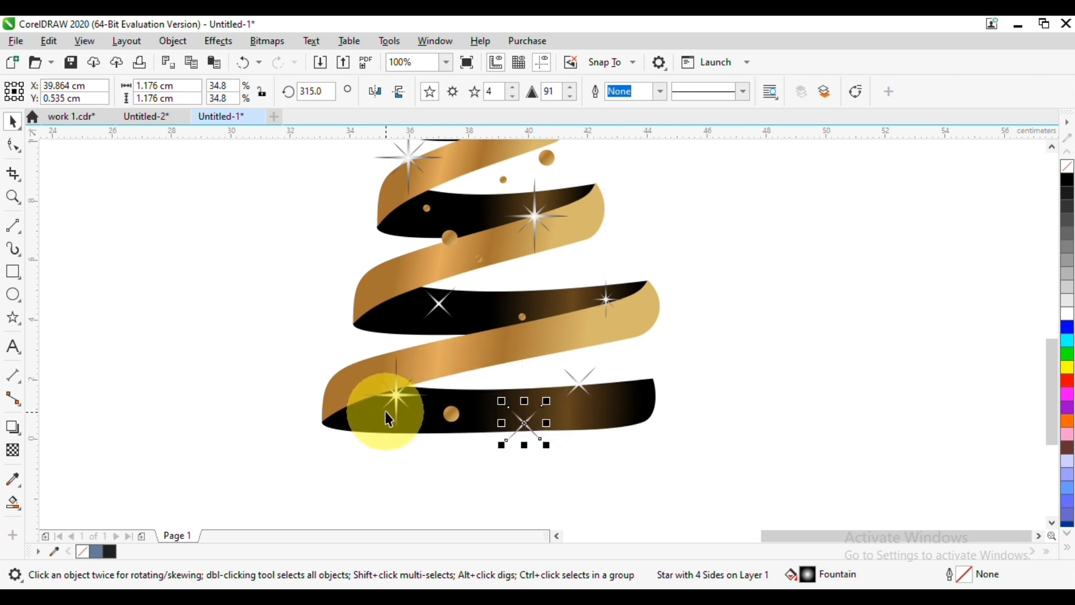
drag(317, 326, 435, 448)
drag(397, 396, 501, 348)
right_click(501, 347)
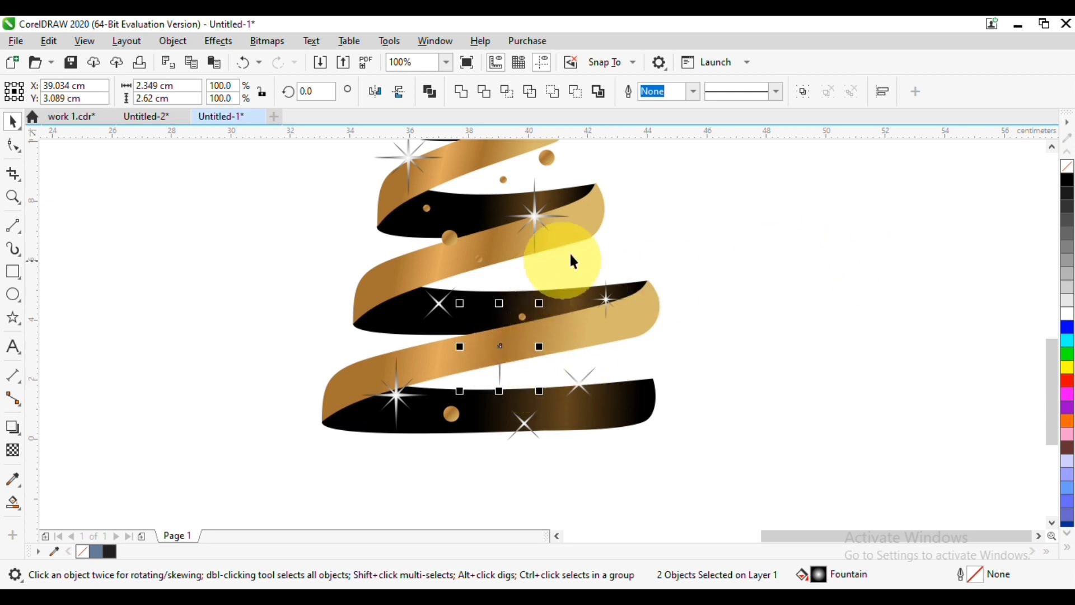
- Place a sparkle copy, scaled down to about 1.7 by 1.9 cm, on the upper left edge of the topmost gold band
scroll(638, 204, up, 1)
drag(638, 204, 674, 290)
scroll(666, 288, down, 2)
scroll(606, 283, down, 2)
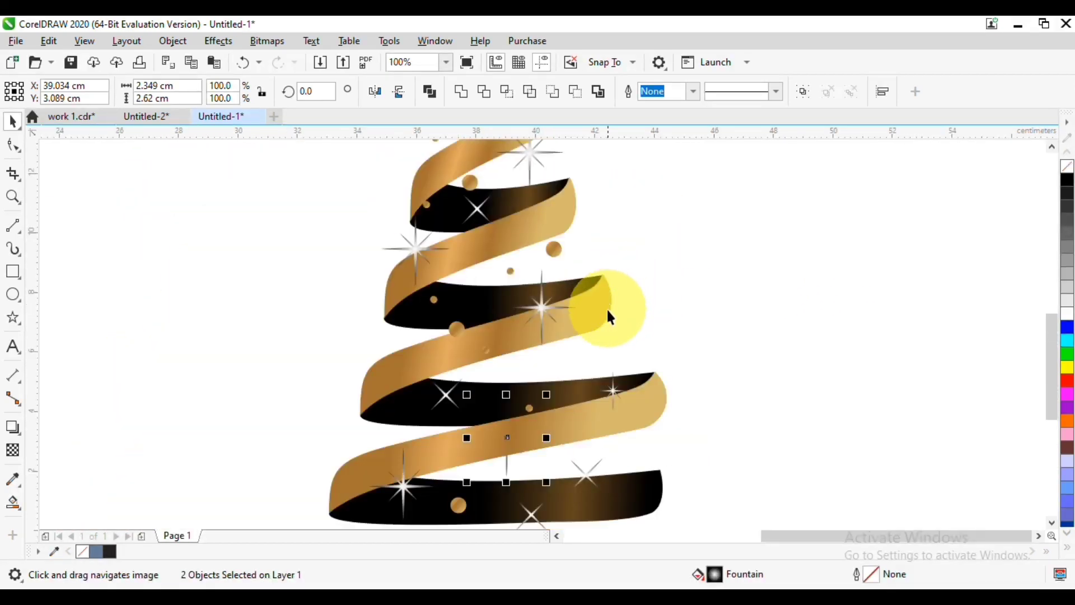
drag(615, 317, 578, 397)
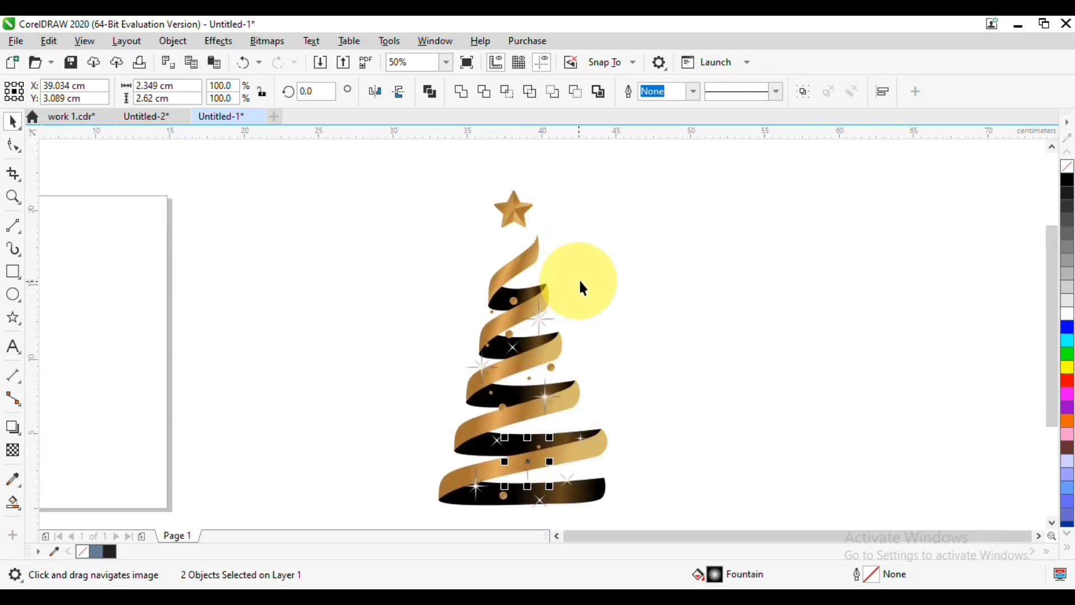
drag(603, 272, 523, 249)
drag(524, 262, 556, 366)
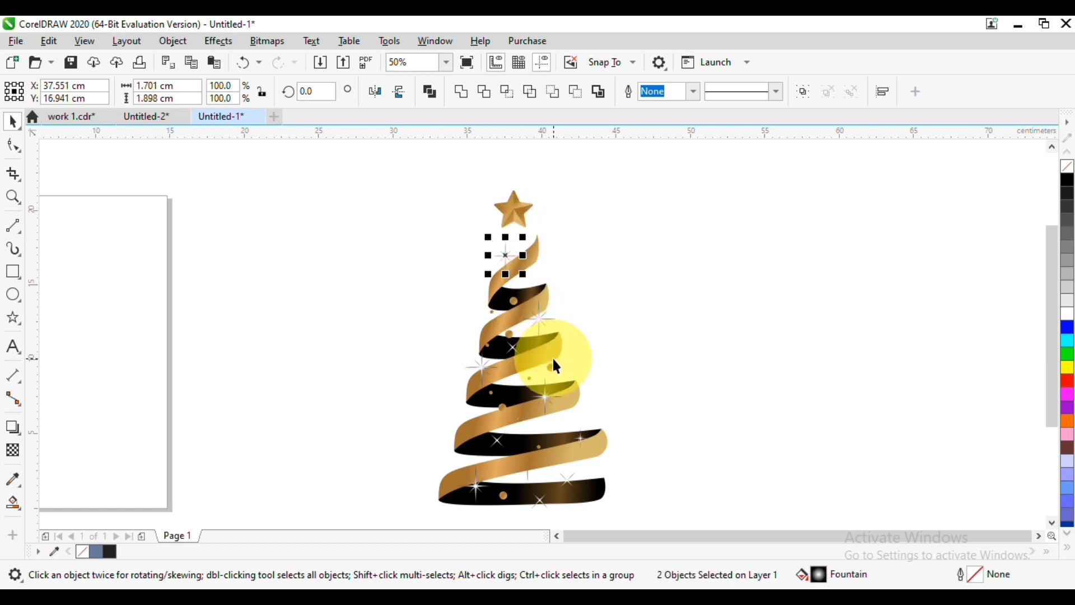
- Place large gold circle copies below the top star and under the topmost gold band, and a small one to the right of that band
scroll(554, 342, up, 2)
mouse_move(476, 245)
mouse_down()
mouse_move(506, 192)
mouse_move(501, 159)
mouse_move(504, 304)
mouse_move(521, 297)
mouse_move(508, 234)
mouse_move(497, 244)
mouse_up()
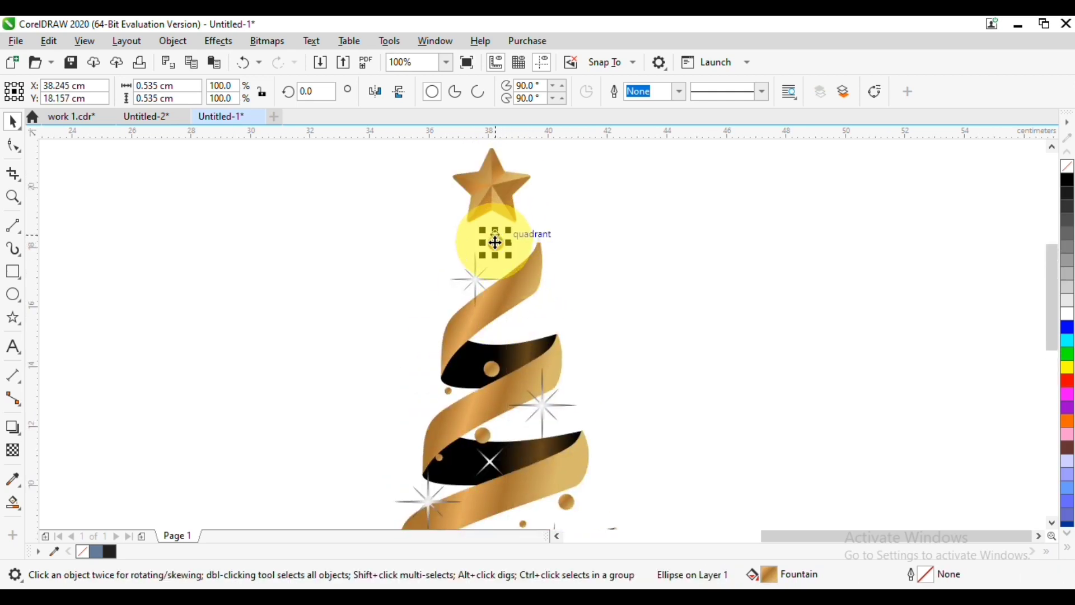
drag(446, 396, 536, 323)
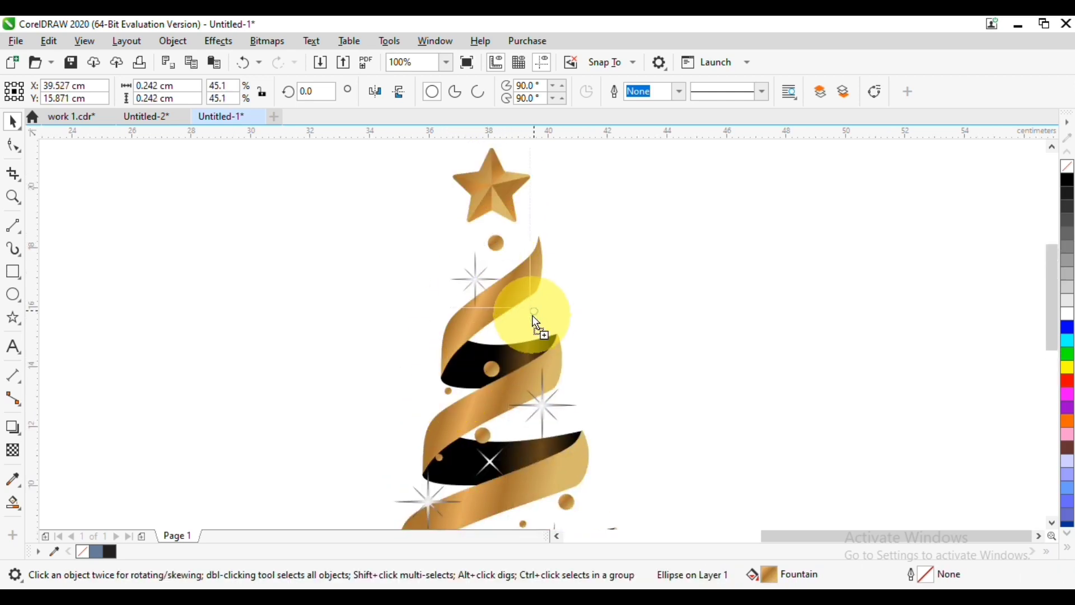
drag(495, 246, 496, 327)
click(633, 305)
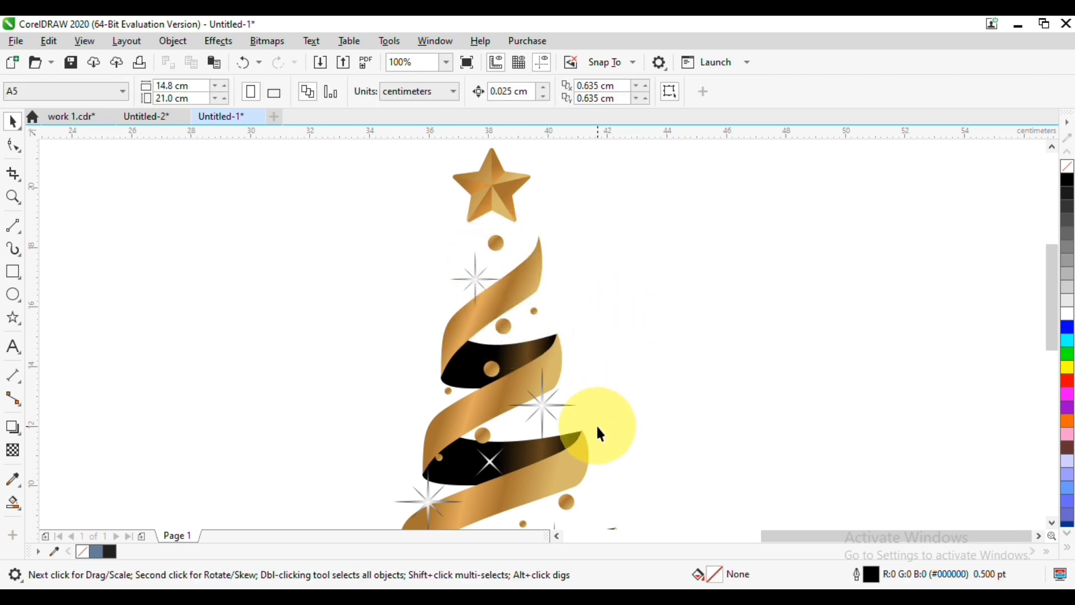
- Place a black rectangle about 24.34 by 24.13 cm behind the whole tree as its background
scroll(589, 436, down, 1)
drag(588, 385, 580, 265)
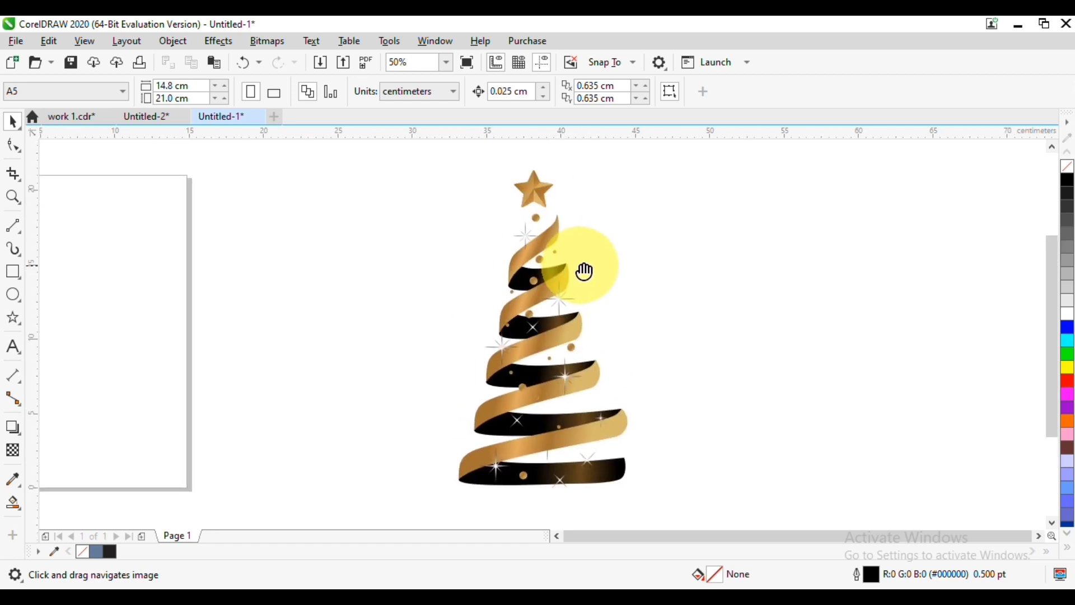
click(13, 272)
drag(331, 151, 693, 511)
click(1066, 180)
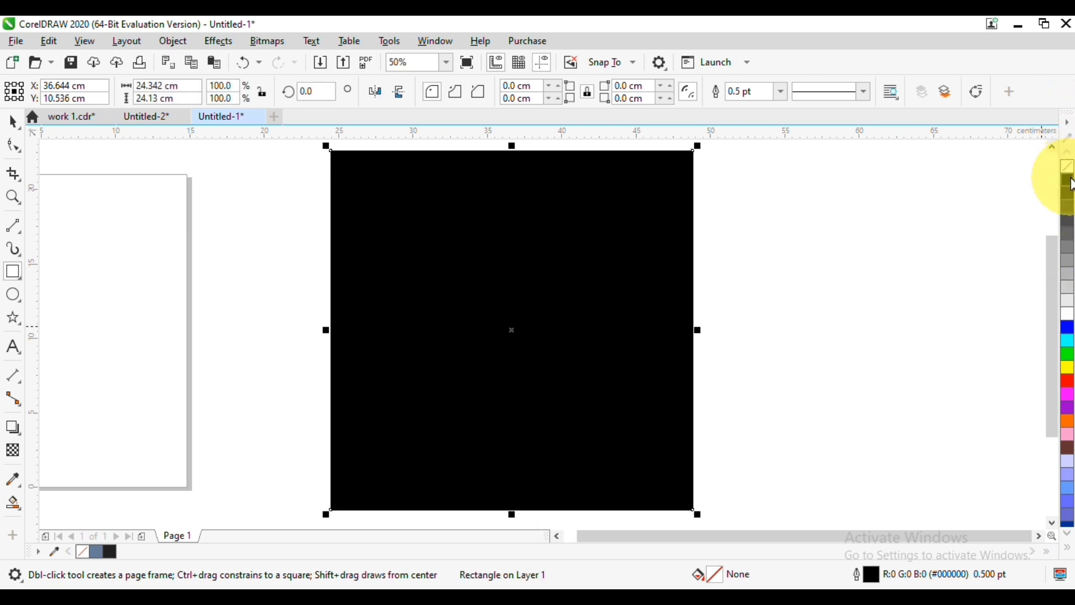
key(shift+Page_Down)
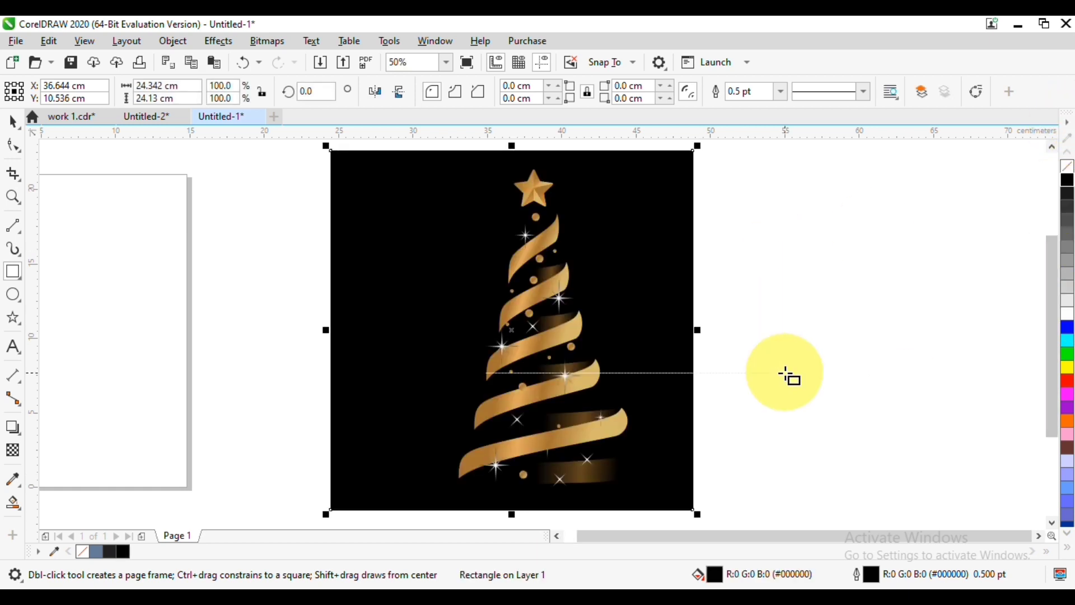
- Widen the black background to the right to about 29.16 cm and show the artwork in full-screen preview
drag(699, 330, 767, 329)
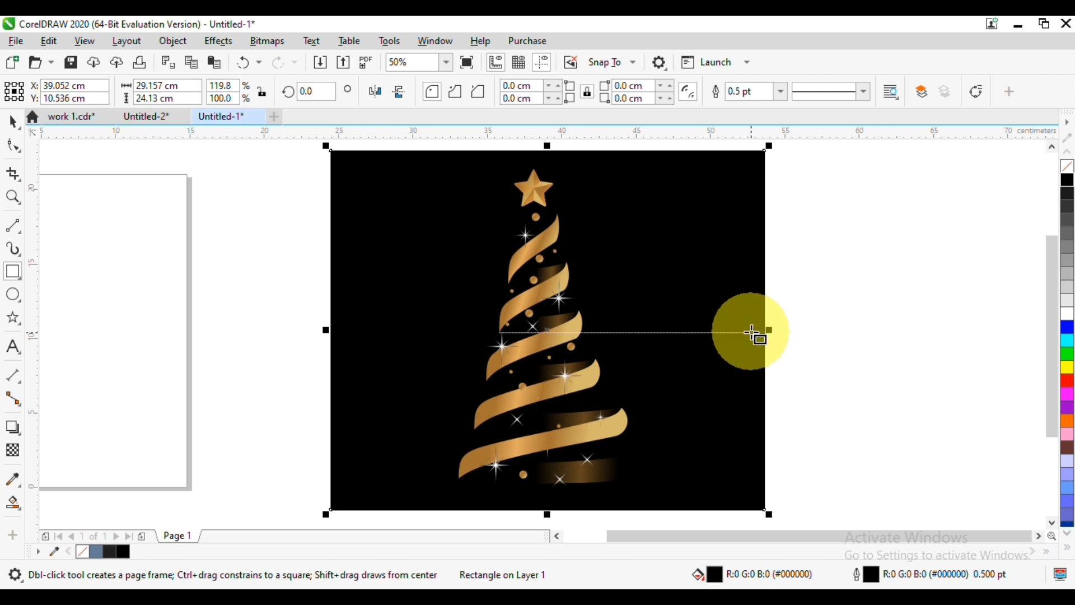
scroll(752, 333, up, 1)
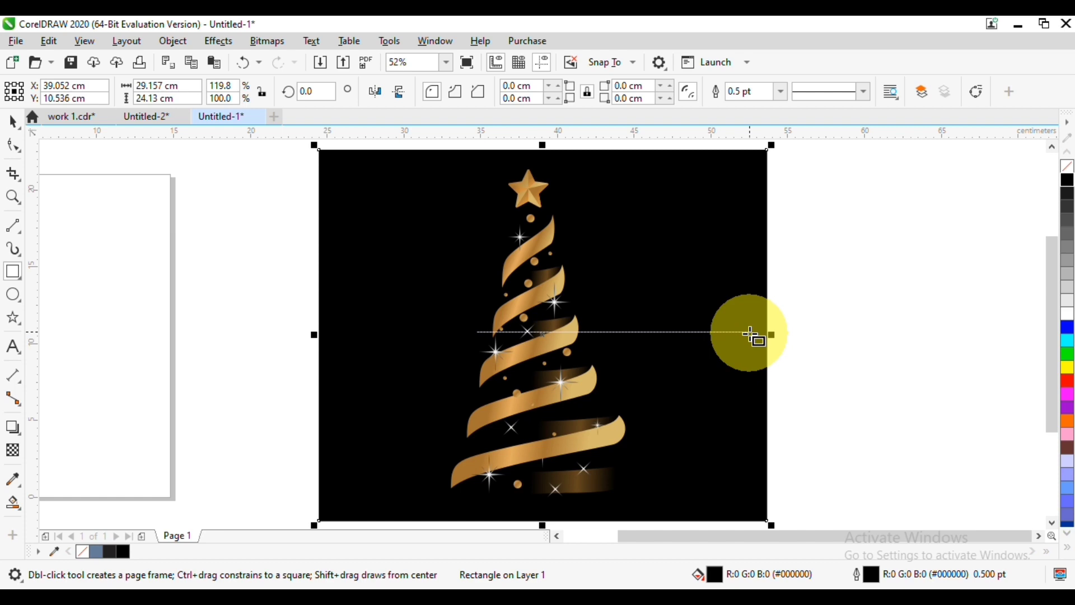
key(F9)
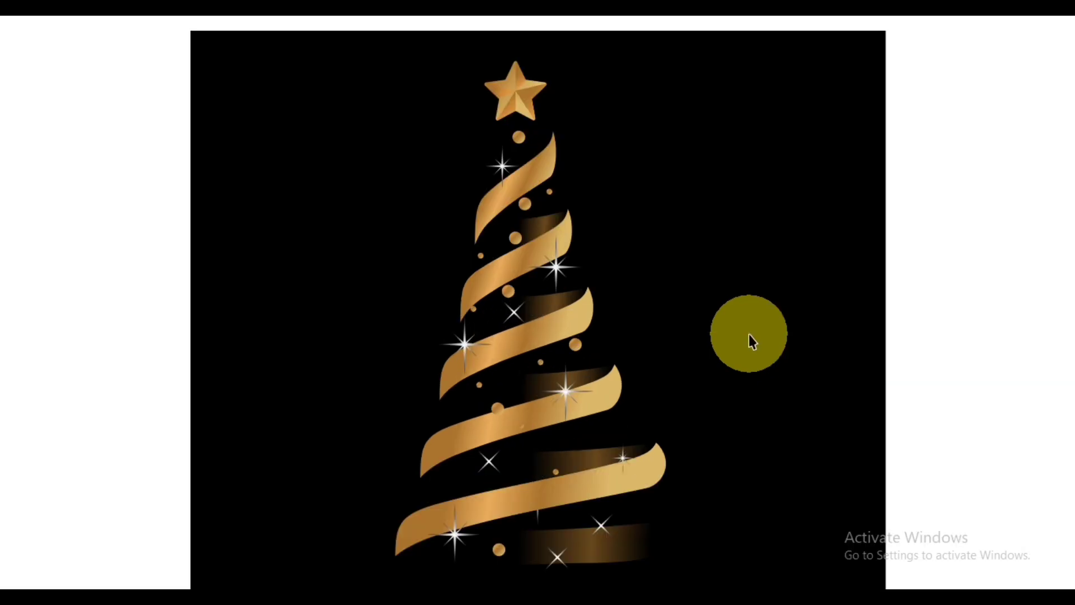